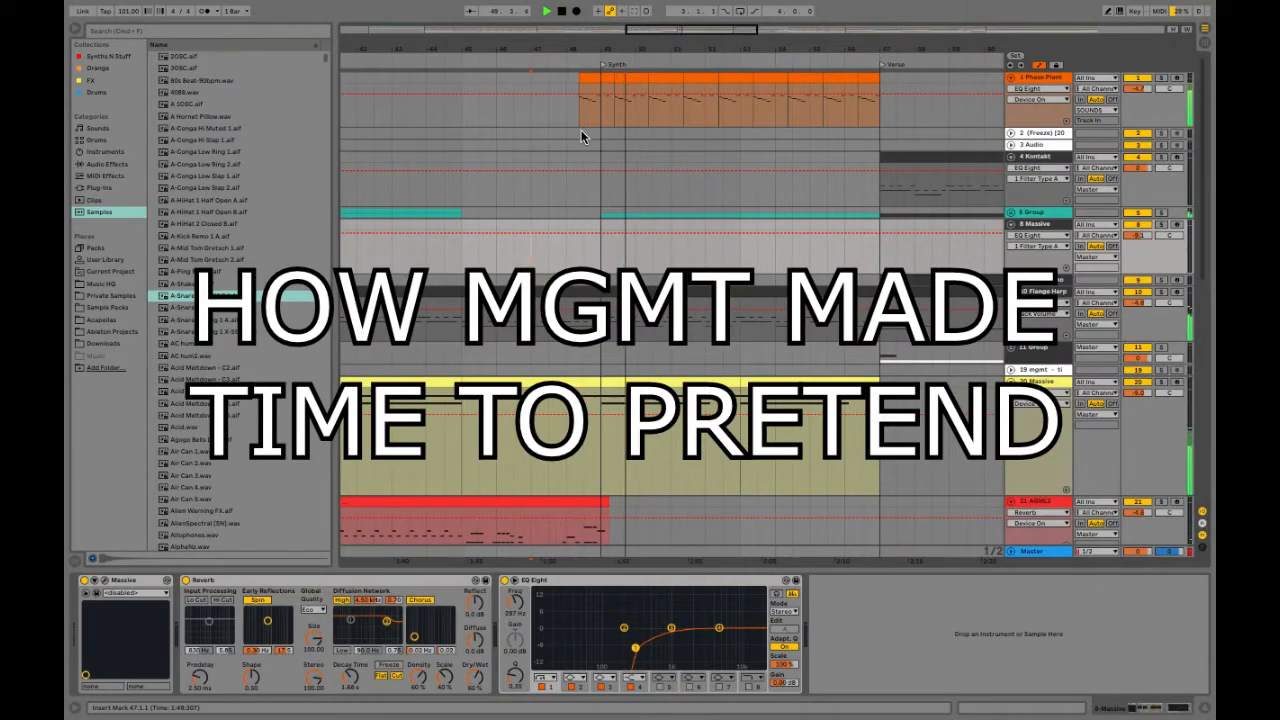
Step: Place the insert marker on the Phase Plant track just before its synth-section clip to show its devices during playback
{"action": "left_click", "coordinate": [575, 118]}
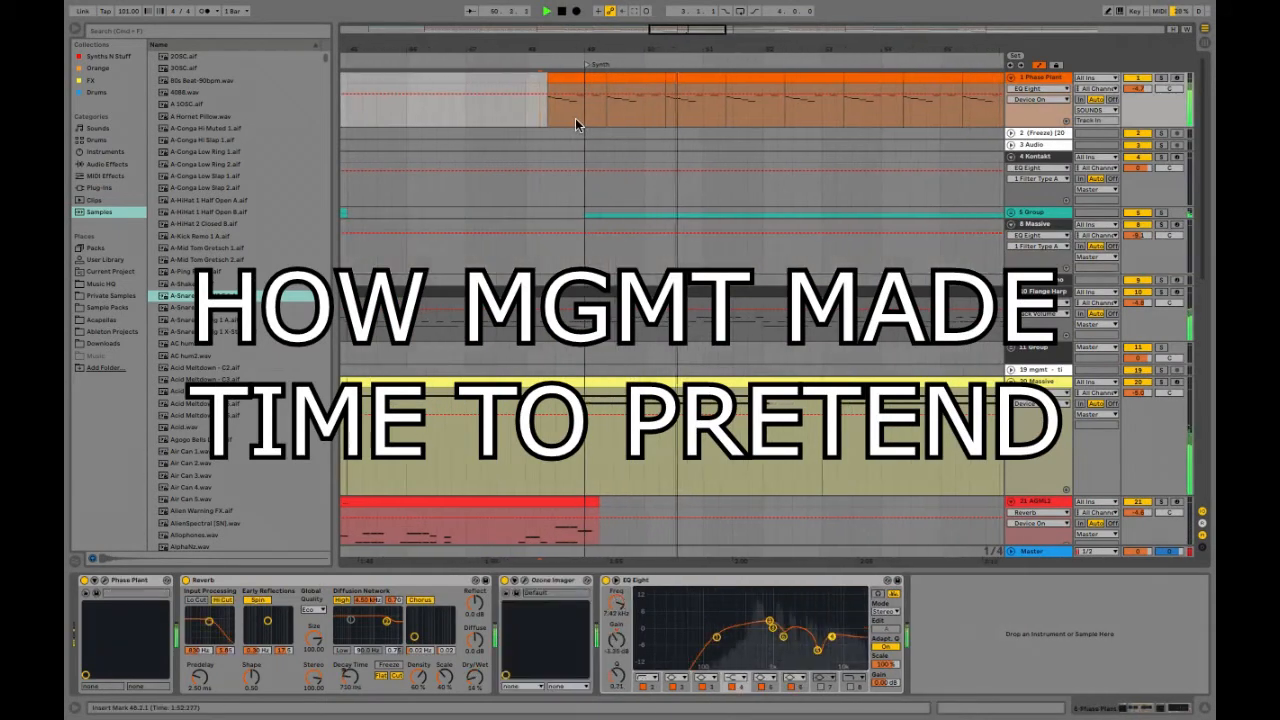
{"action": "scroll", "coordinate": [575, 118], "scroll_direction": "up", "scroll_amount": 3}
{"action": "left_click", "coordinate": [526, 104]}
{"action": "scroll", "coordinate": [526, 104], "scroll_direction": "right", "scroll_amount": 2}
{"action": "scroll", "coordinate": [526, 104], "scroll_direction": "up", "scroll_amount": 1}
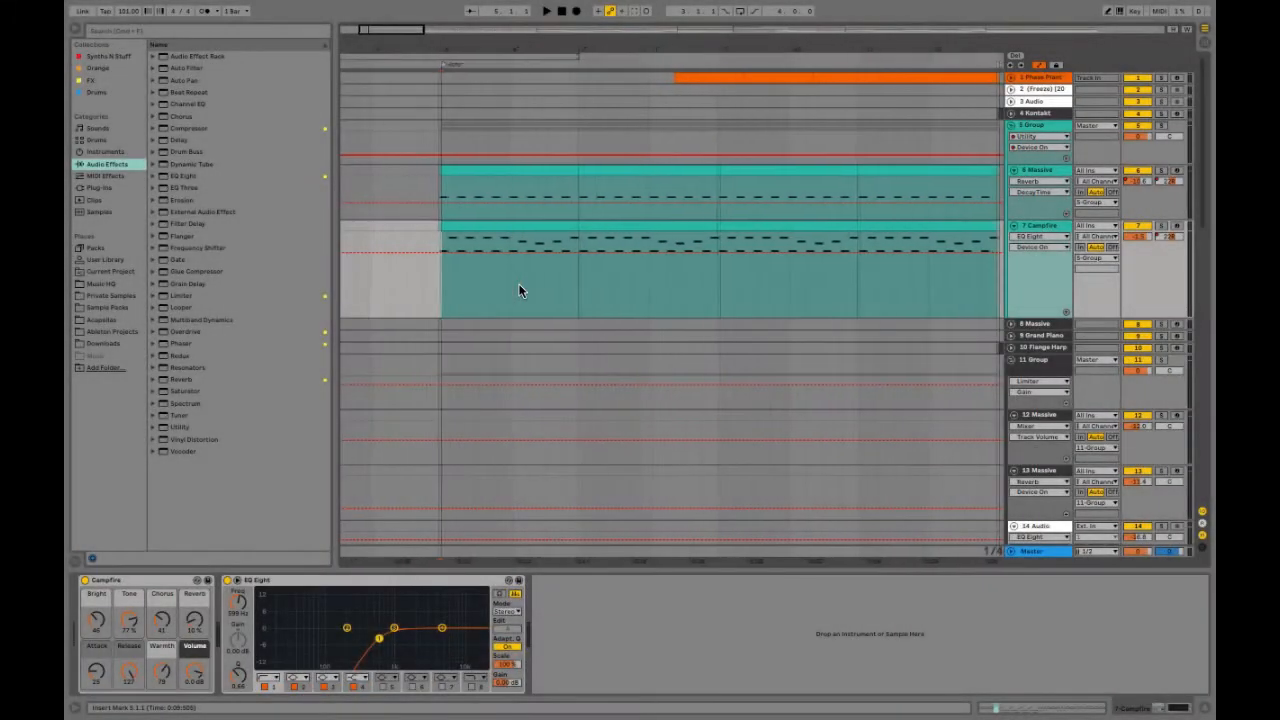
Step: Solo the intro guitar group and listen to the Campfire track while examining its instrument rack and EQ Eight
{"action": "scroll", "coordinate": [519, 289], "scroll_direction": "right", "scroll_amount": 2}
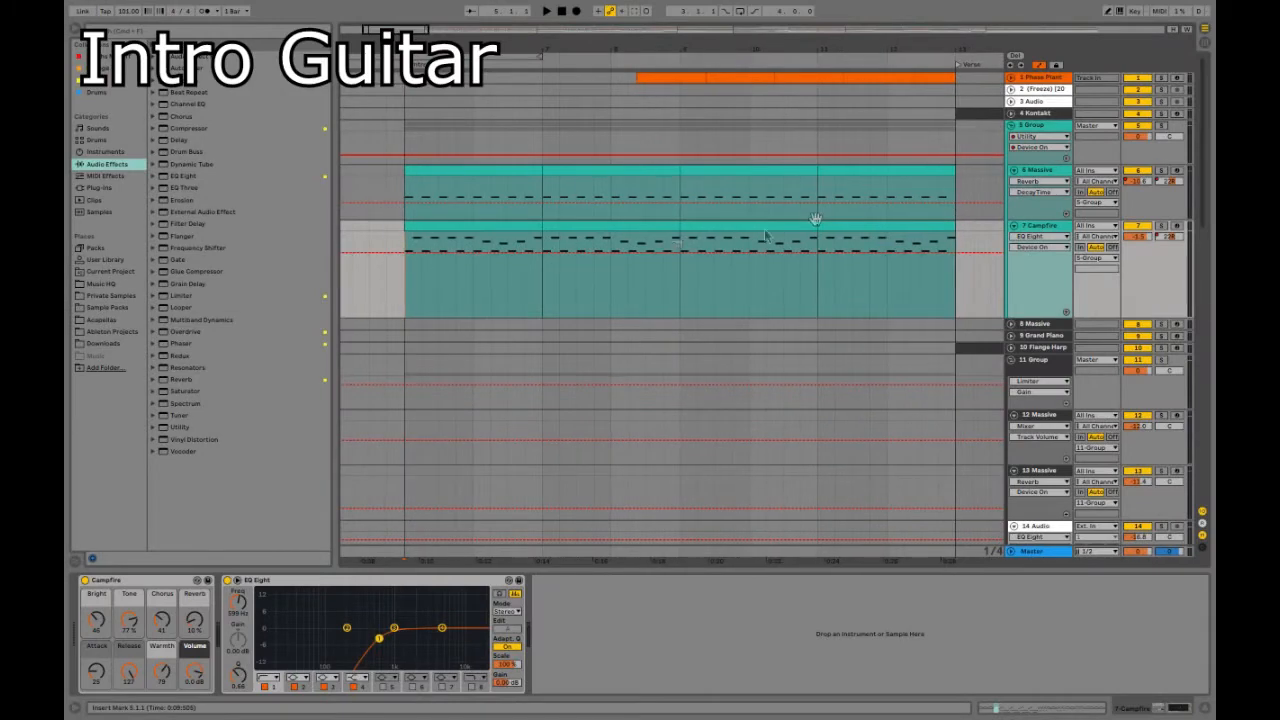
{"action": "left_click", "coordinate": [1160, 126]}
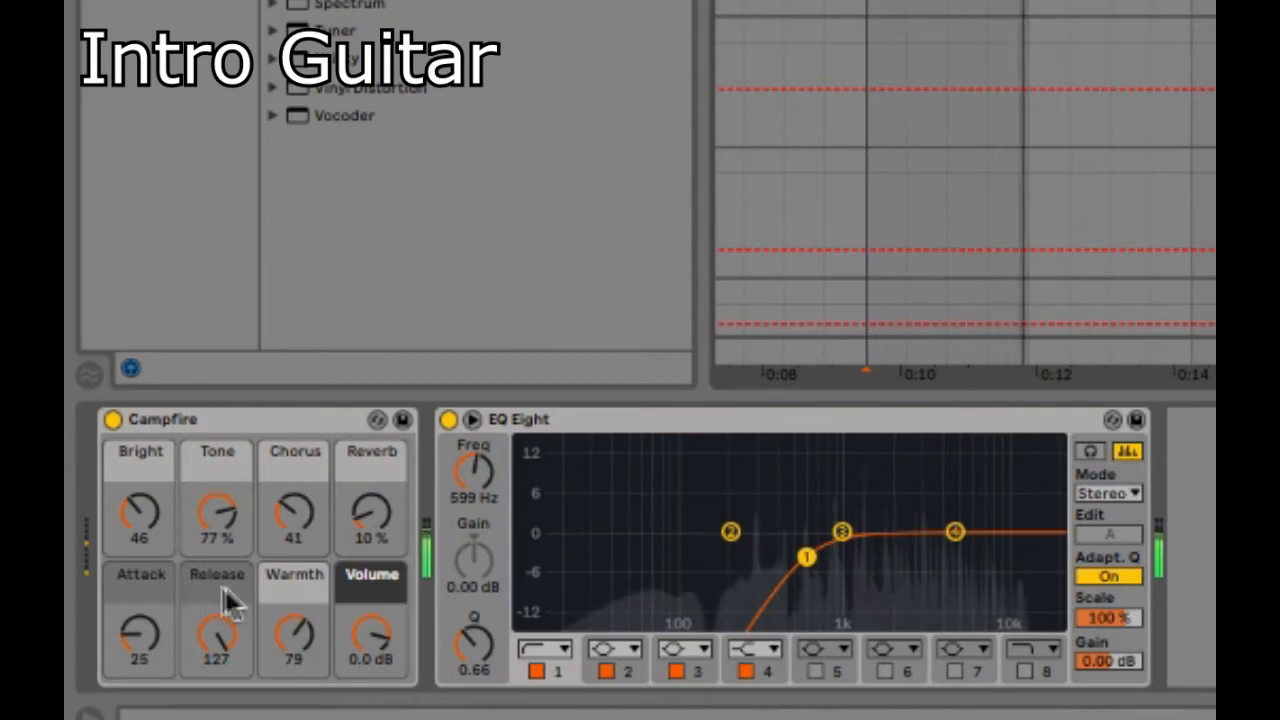
{"action": "left_click", "coordinate": [244, 419]}
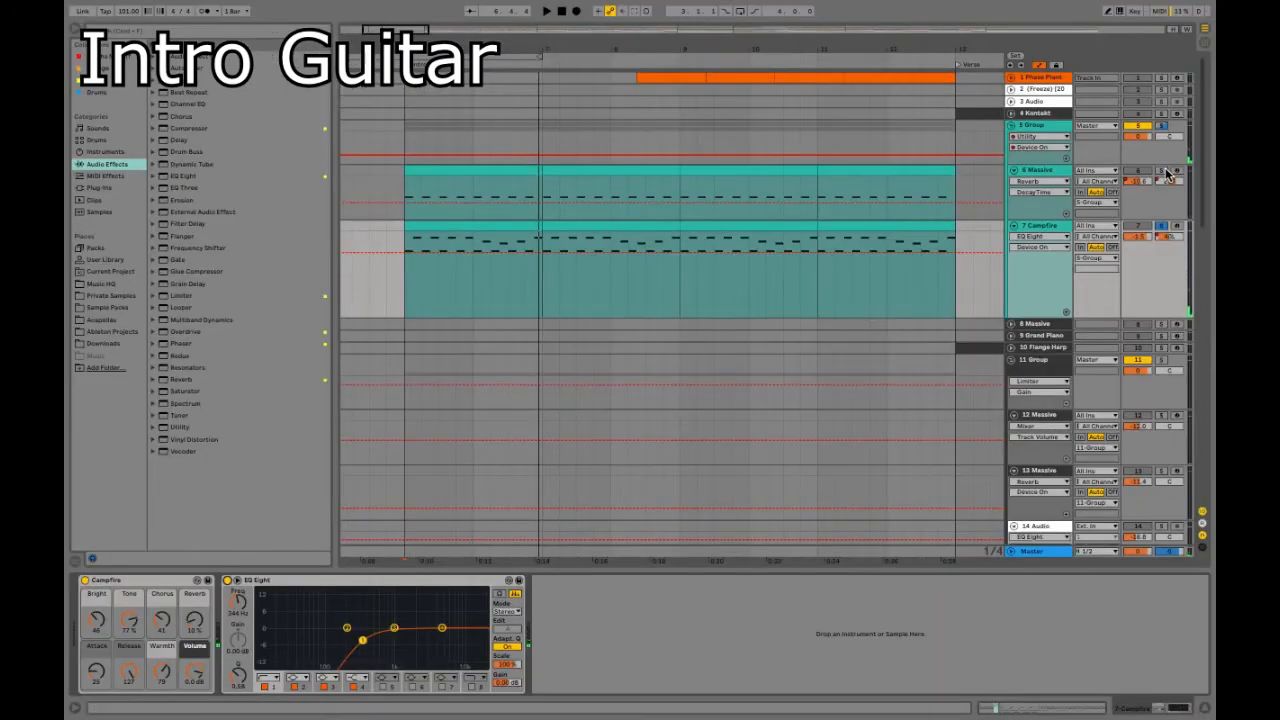
Step: Play the soloed 6 Massive track and open its Massive synth window to examine the envelope 1 settings
{"action": "left_click", "coordinate": [1033, 172]}
{"action": "key", "text": "space"}
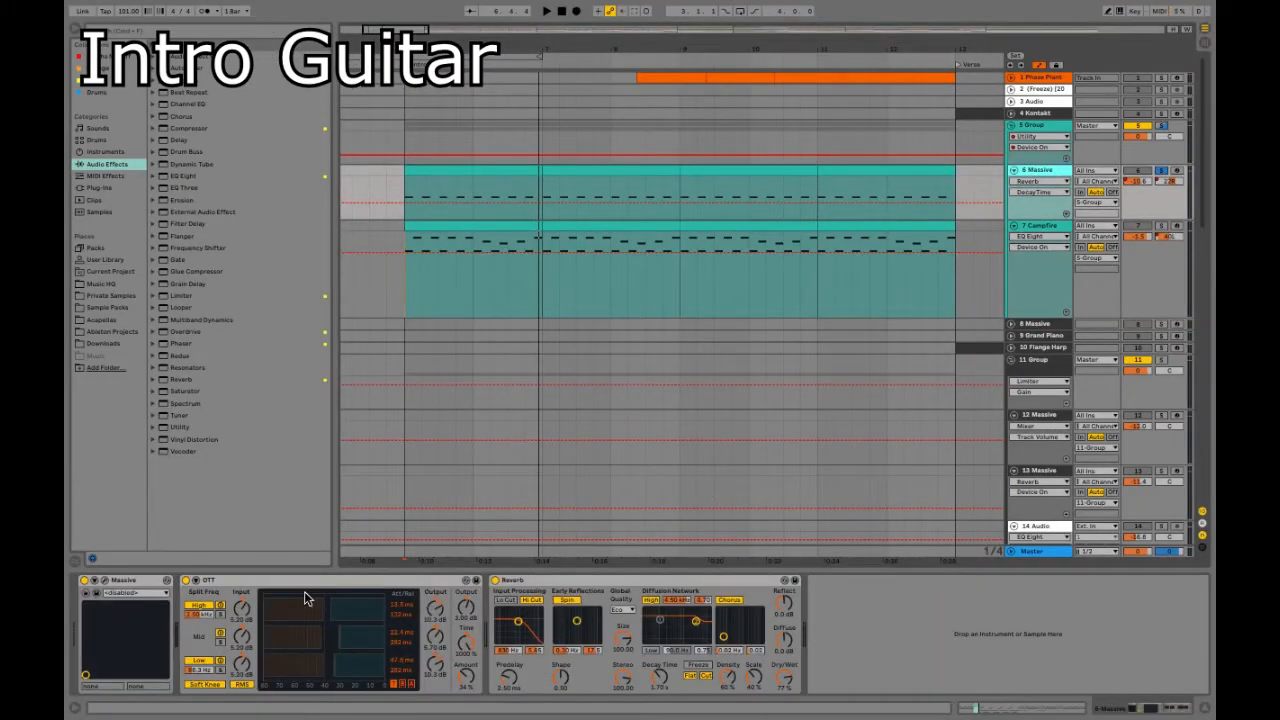
{"action": "left_click", "coordinate": [104, 580]}
{"action": "left_click_drag", "start_coordinate": [490, 98], "coordinate": [558, 55]}
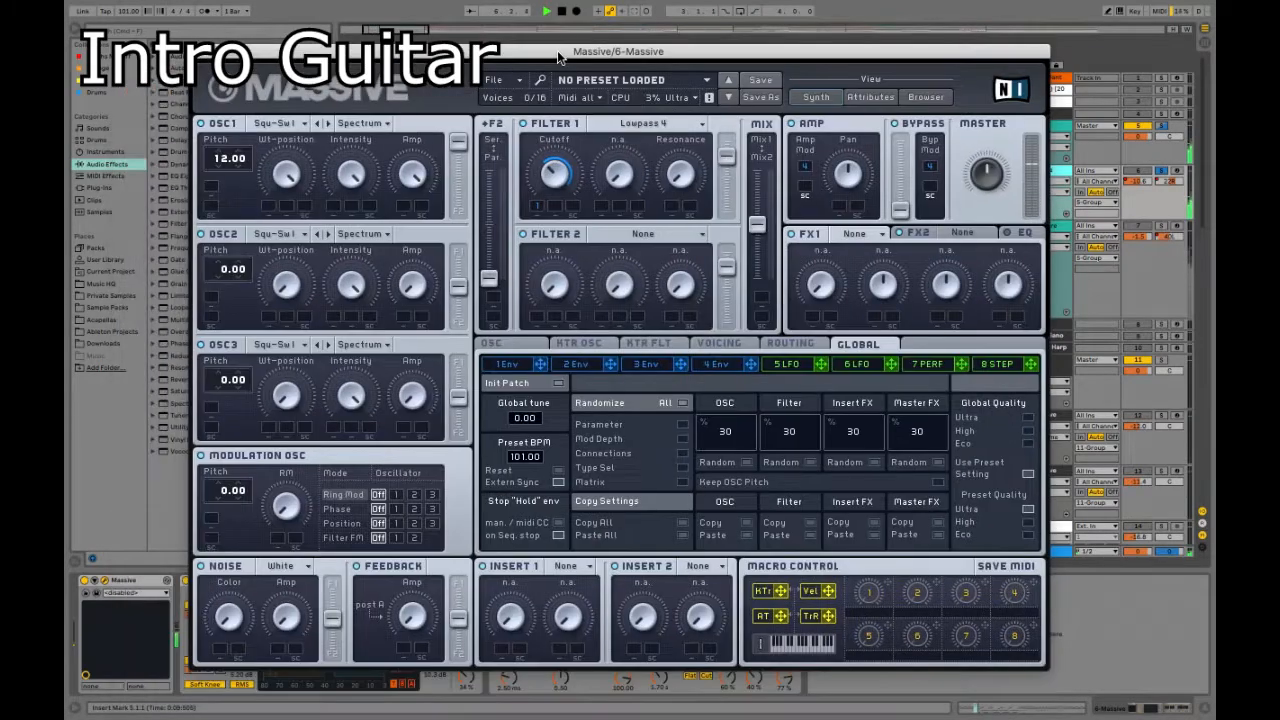
{"action": "left_click", "coordinate": [510, 364]}
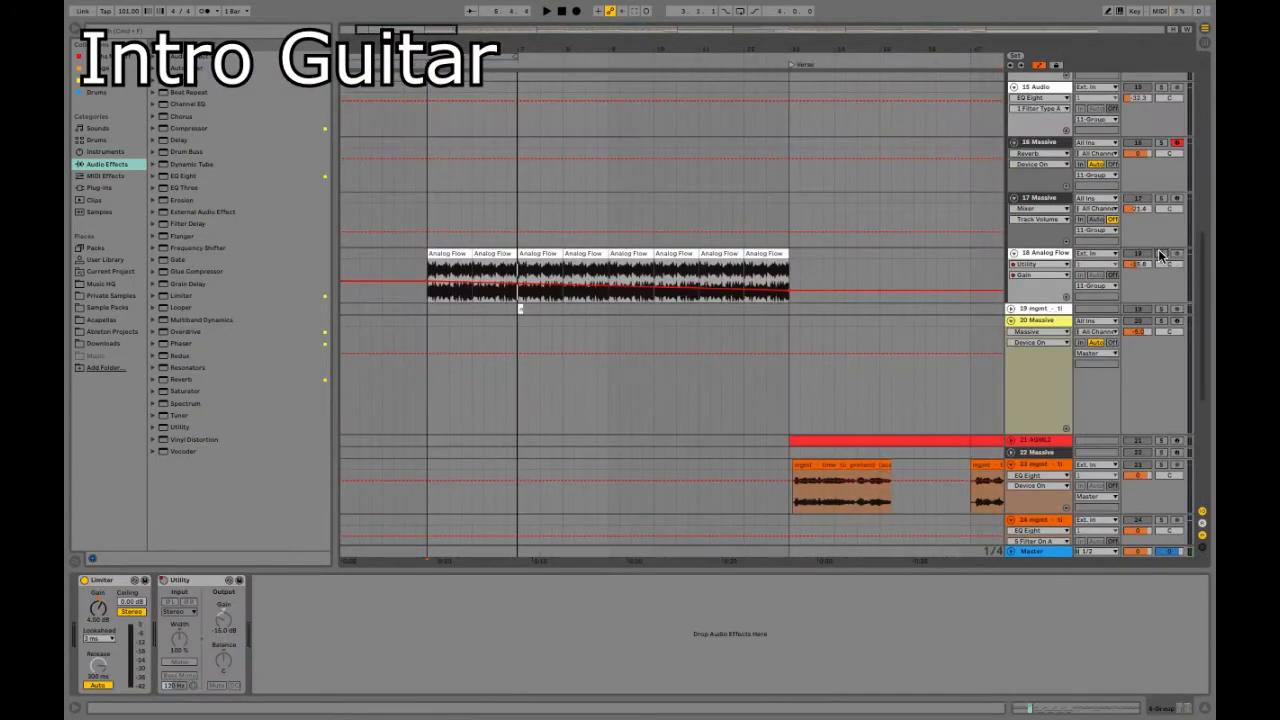
Step: Play the Analog Flow track from the intro and locate the Analog Flow.wav sample among all browser results for "analog"
{"action": "left_click", "coordinate": [1024, 258]}
{"action": "left_click", "coordinate": [428, 275]}
{"action": "key", "text": "space"}
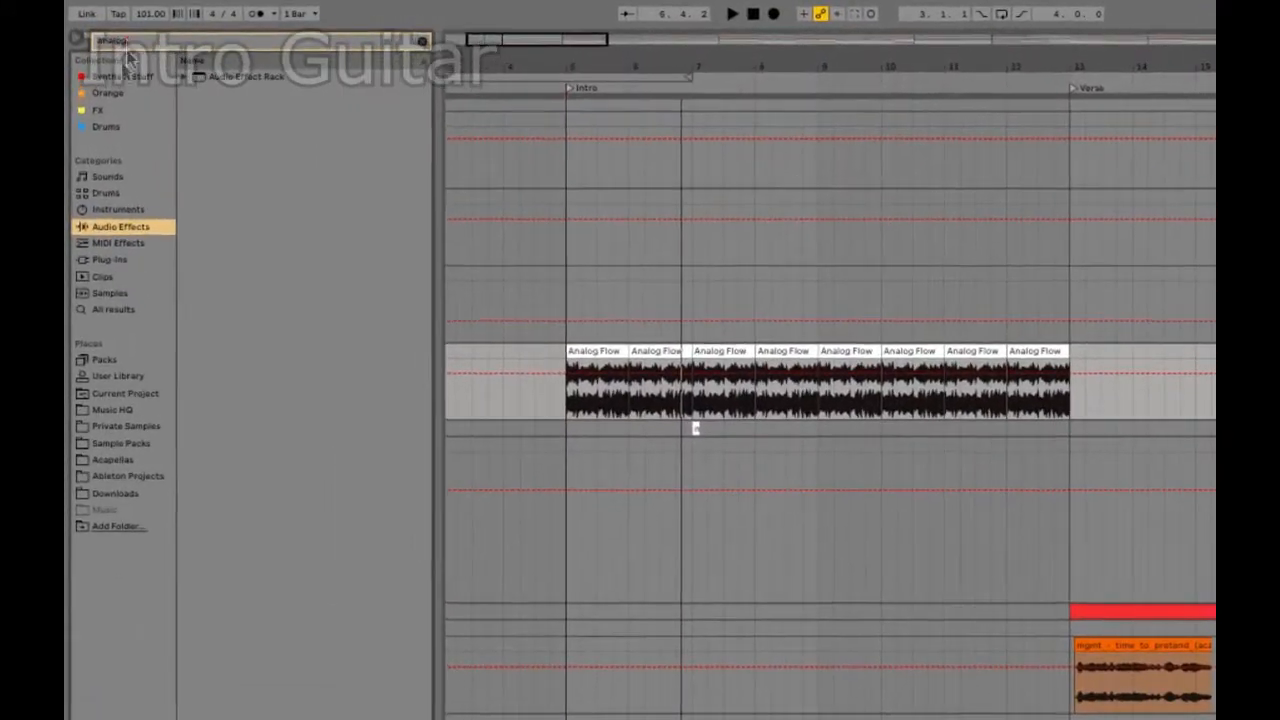
{"action": "left_click", "coordinate": [106, 281]}
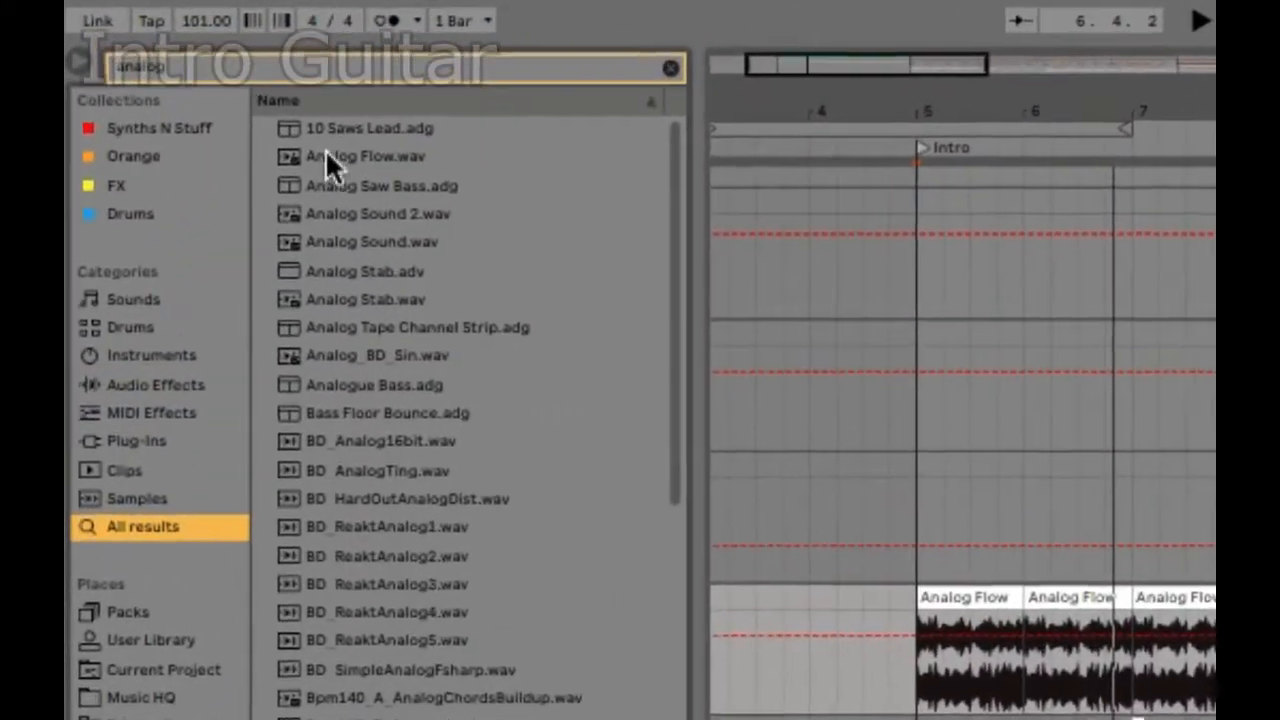
{"action": "left_click", "coordinate": [289, 134]}
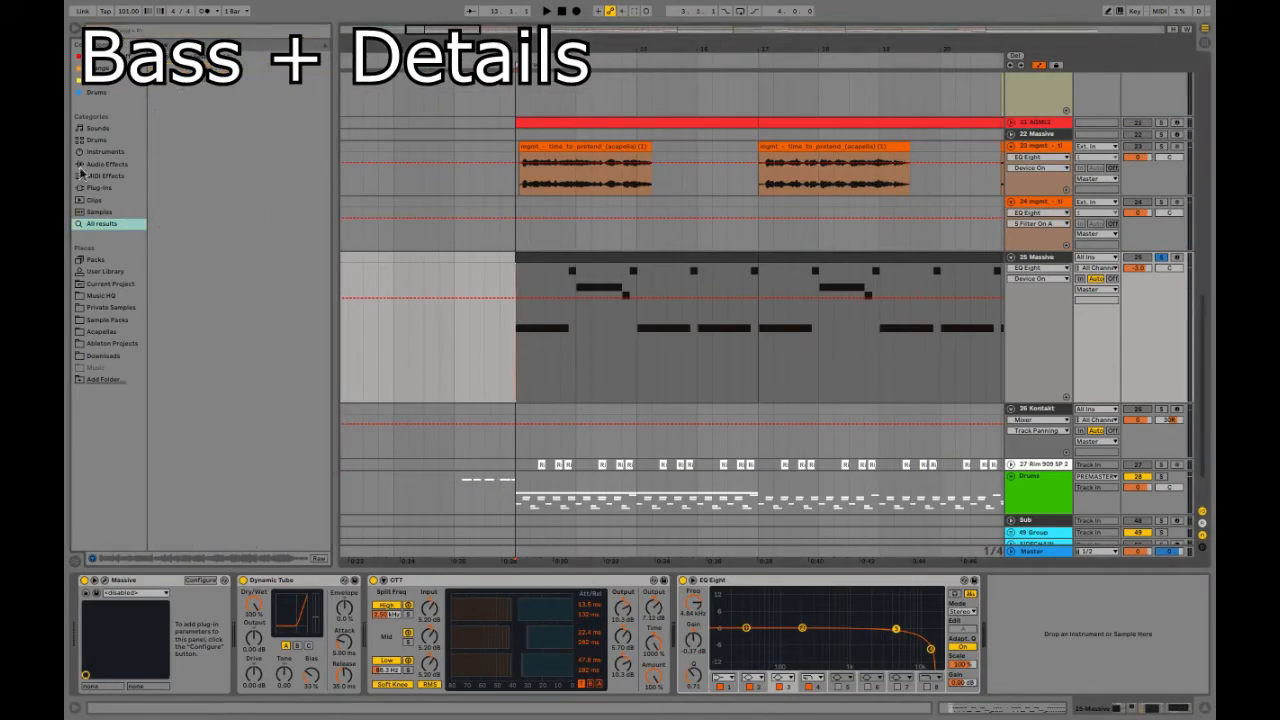
Step: Play the soloed 25 Massive bass track from the verse, stop it, and open its Massive synth window
{"action": "left_click", "coordinate": [82, 165]}
{"action": "key", "text": "space"}
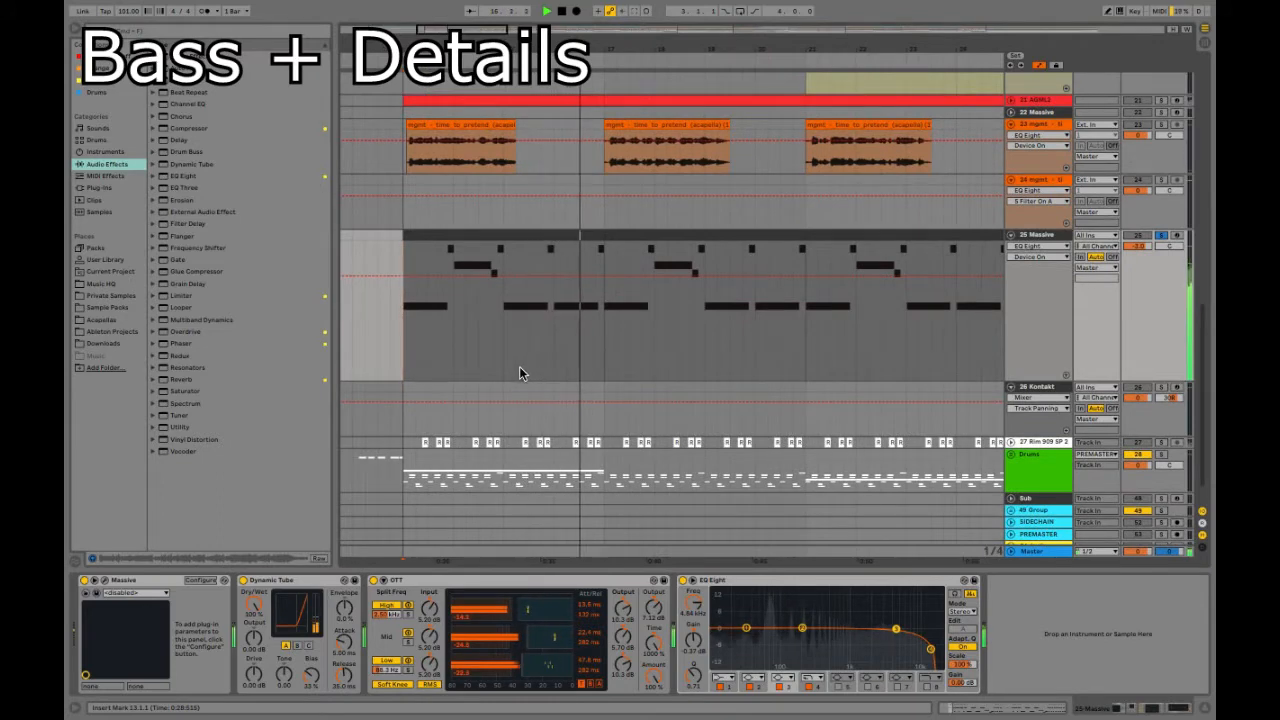
{"action": "key", "text": "space"}
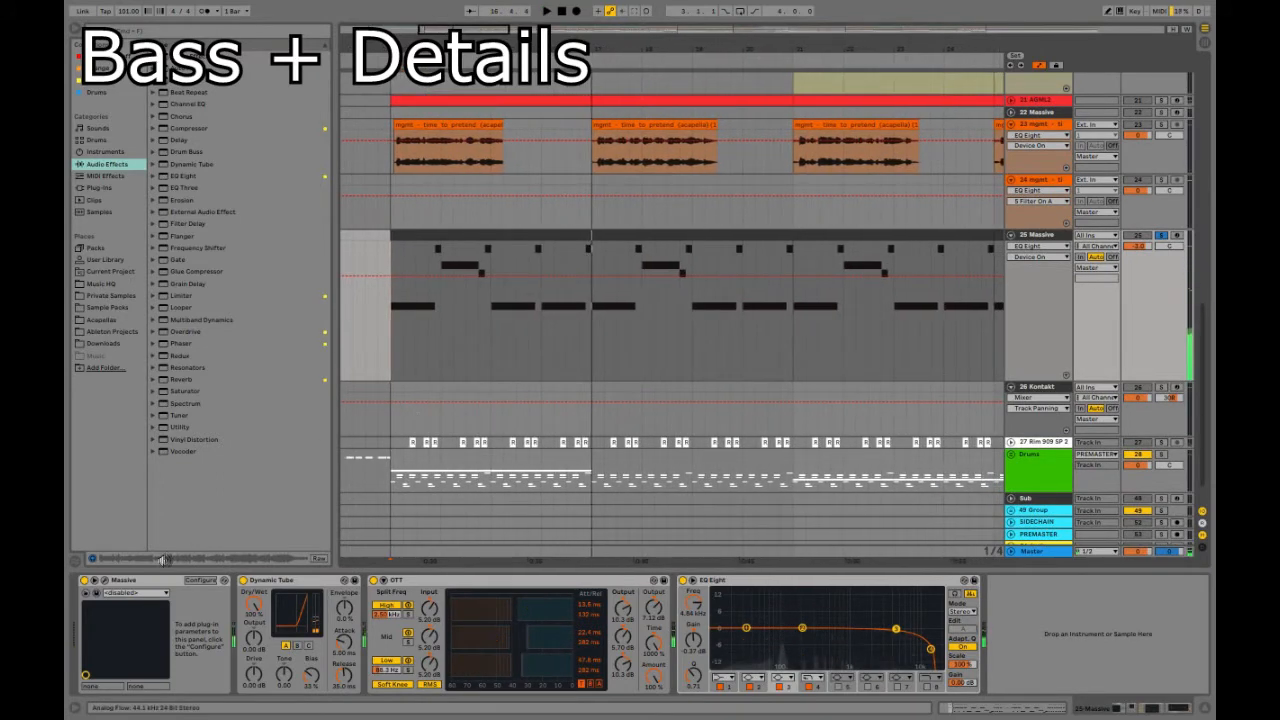
{"action": "left_click", "coordinate": [105, 581]}
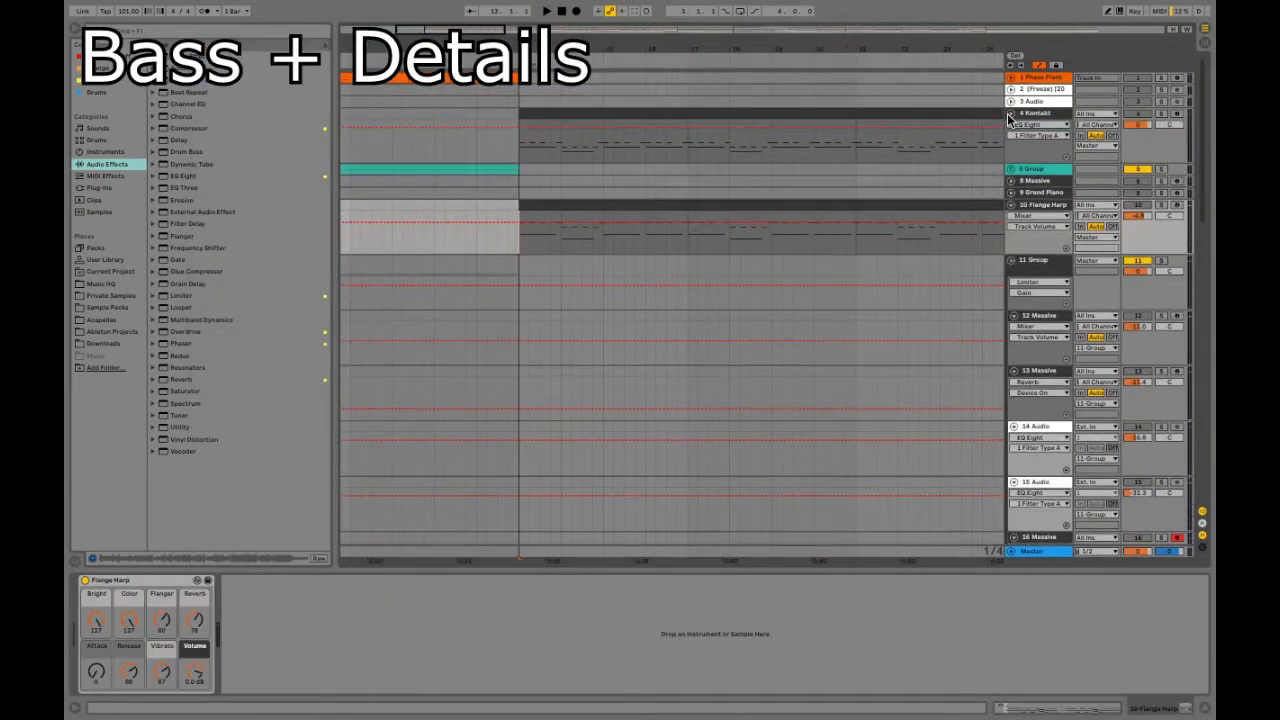
Step: Play the verse melody and compare the devices of the 4 Kontakt track with those of the 10 Flange Harp track
{"action": "key", "text": "space"}
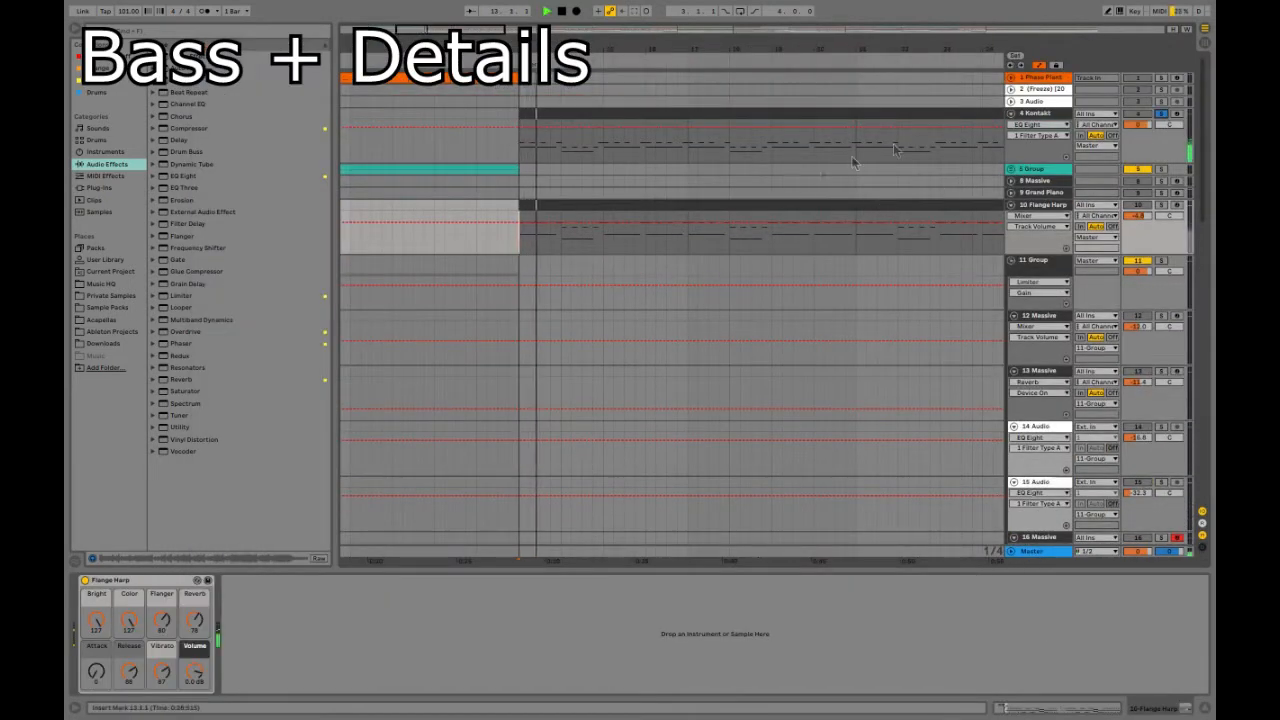
{"action": "left_click", "coordinate": [1048, 113]}
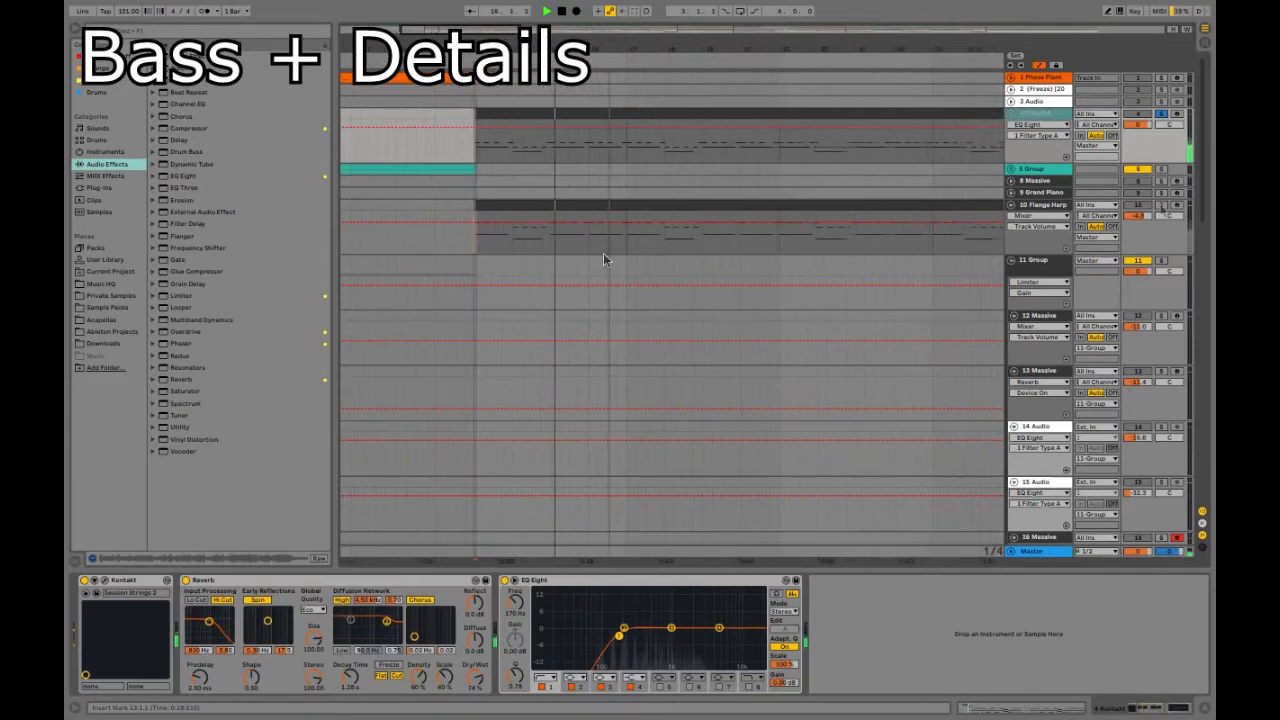
{"action": "left_click", "coordinate": [1057, 202]}
{"action": "left_click", "coordinate": [1038, 206]}
{"action": "key", "text": "space"}
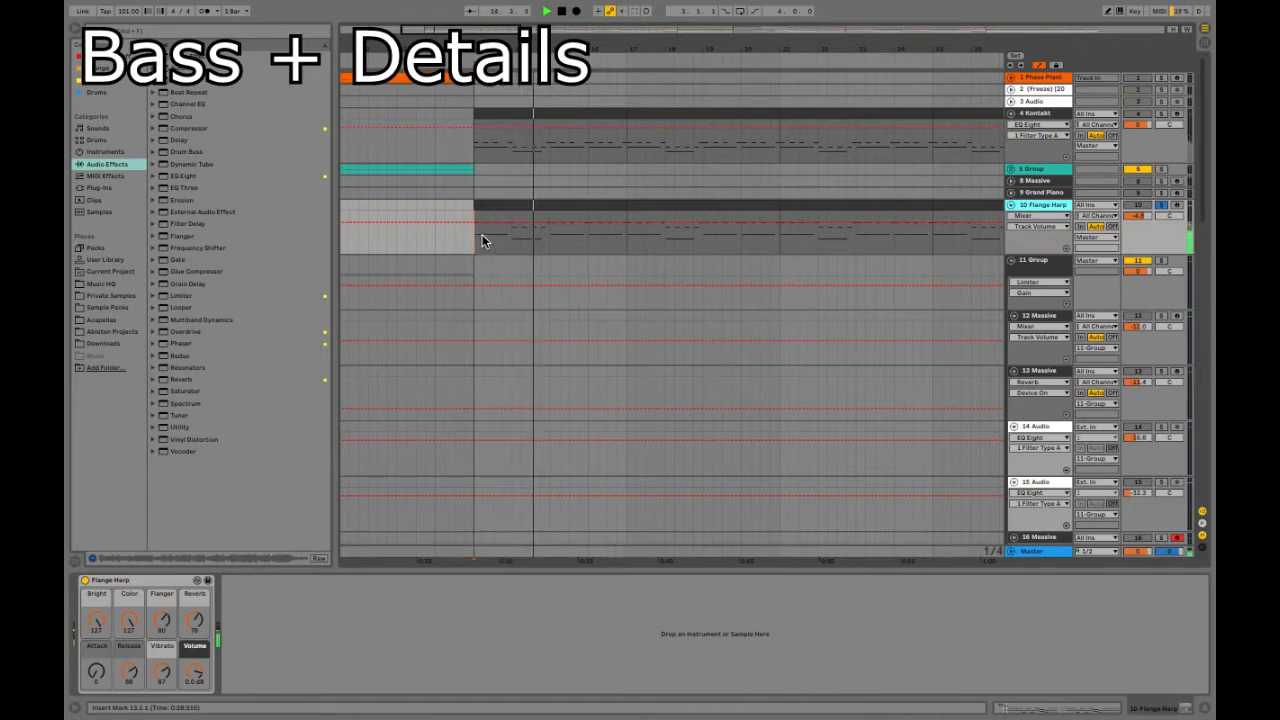
Step: Play the soloed Kontakt, Flange Harp and 25 Massive tracks together from the verse, and clear the Flange Harp solo
{"action": "scroll", "coordinate": [482, 240], "scroll_direction": "down", "scroll_amount": 10}
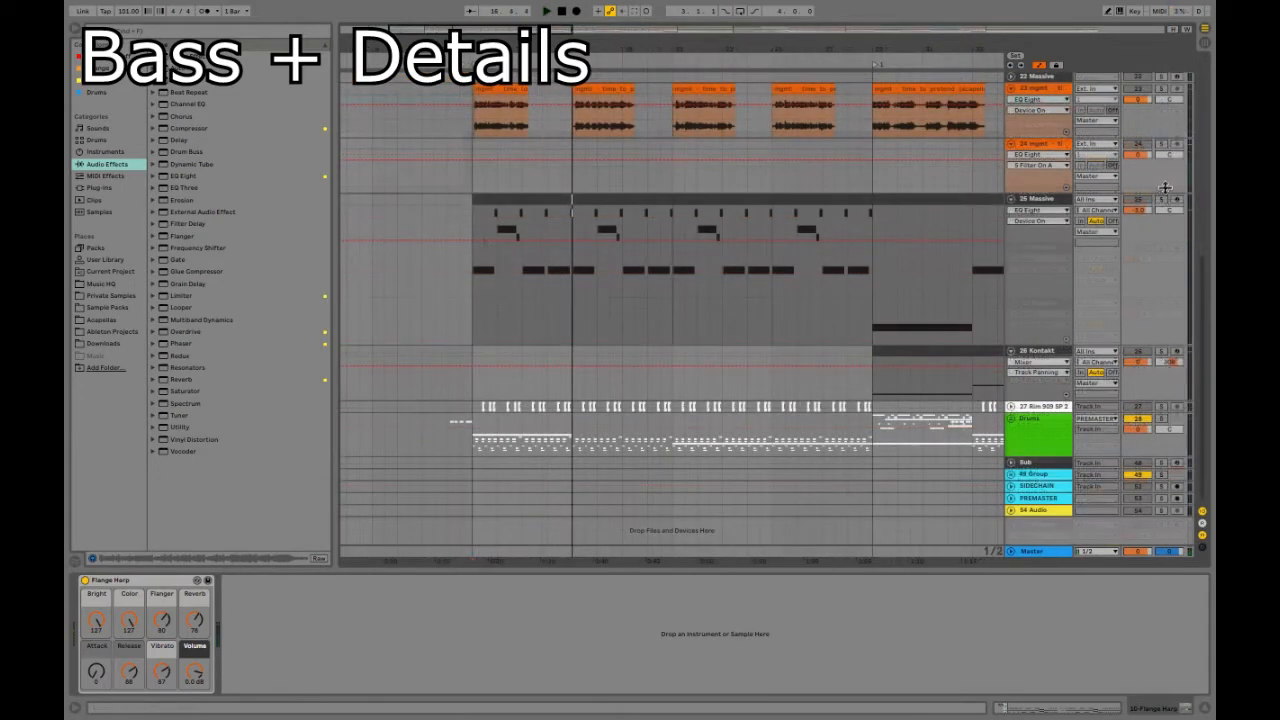
{"action": "scroll", "coordinate": [703, 293], "scroll_direction": "up", "scroll_amount": 3}
{"action": "scroll", "coordinate": [702, 294], "scroll_direction": "down", "scroll_amount": 3}
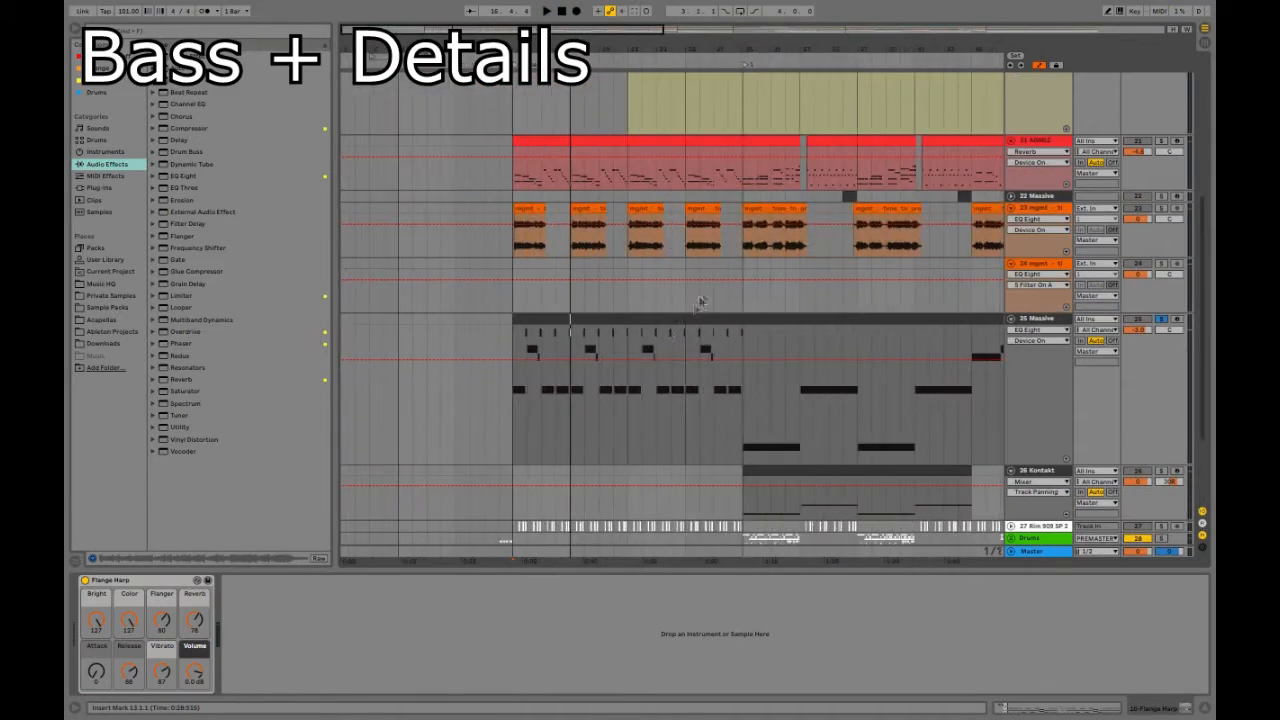
{"action": "key", "text": "space"}
{"action": "scroll", "coordinate": [612, 388], "scroll_direction": "up", "scroll_amount": 5}
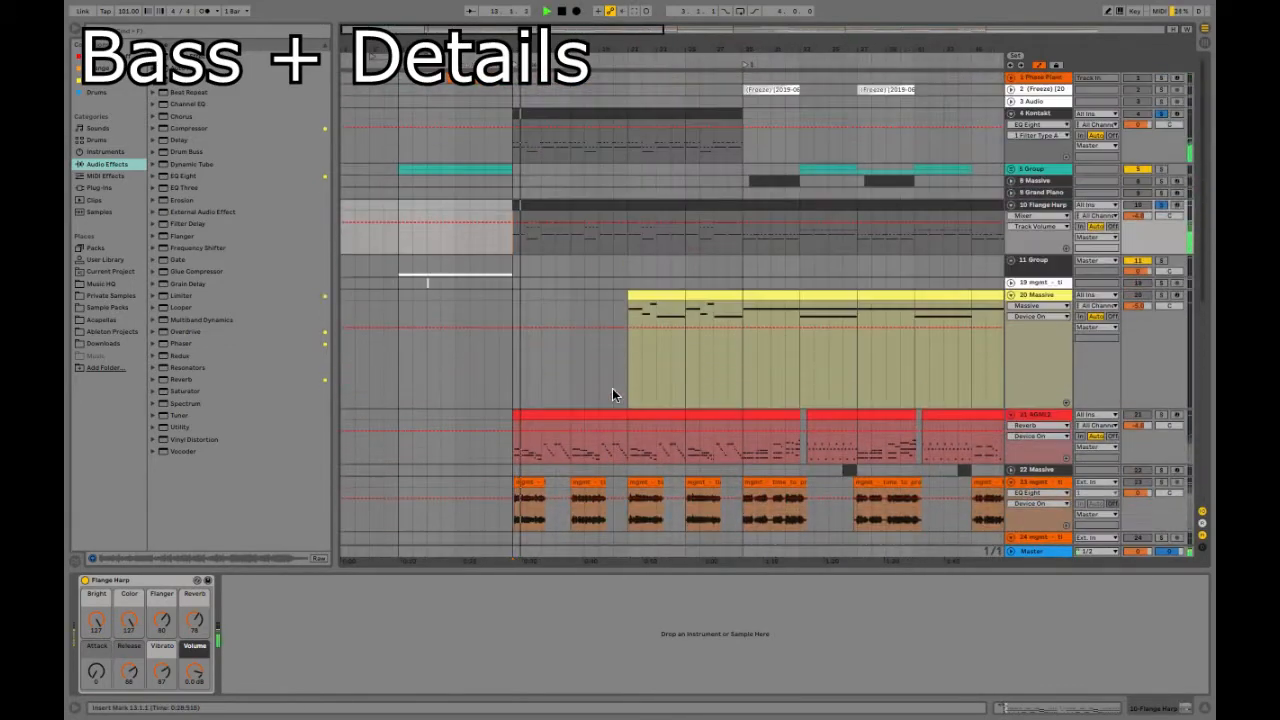
{"action": "scroll", "coordinate": [566, 284], "scroll_direction": "up", "scroll_amount": 3}
{"action": "scroll", "coordinate": [566, 284], "scroll_direction": "down", "scroll_amount": 2}
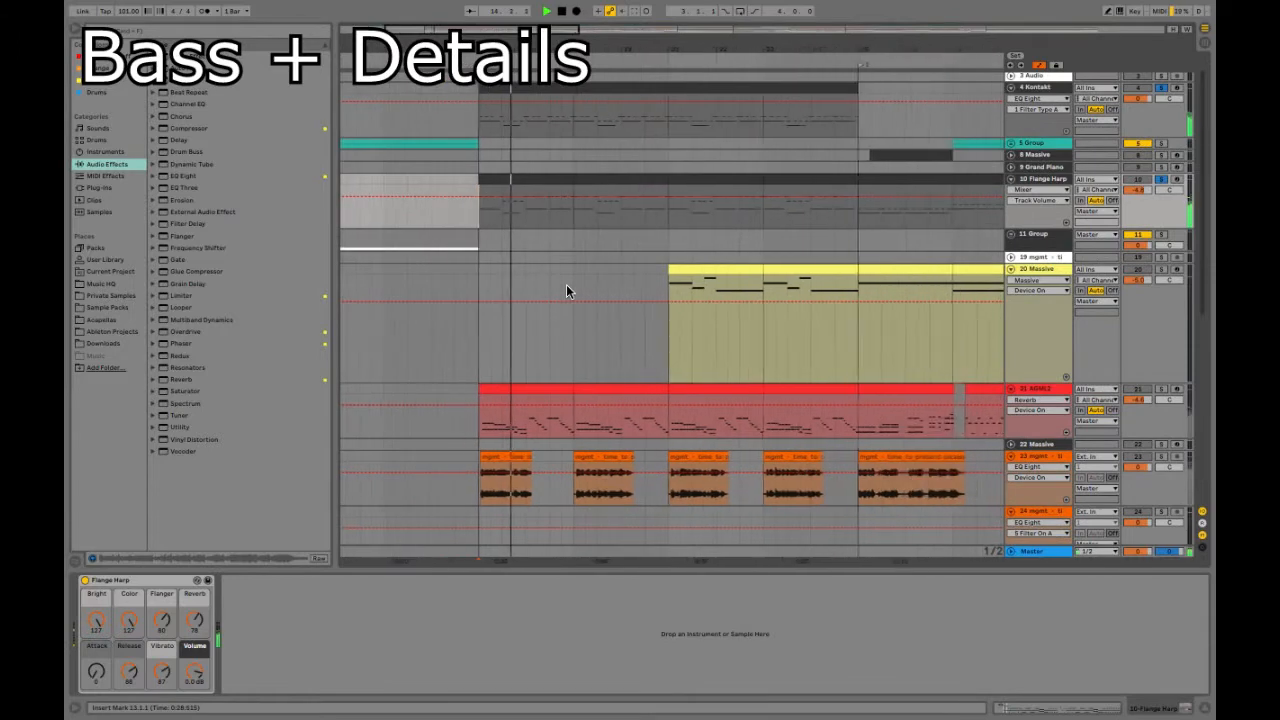
{"action": "scroll", "coordinate": [566, 284], "scroll_direction": "down", "scroll_amount": 1}
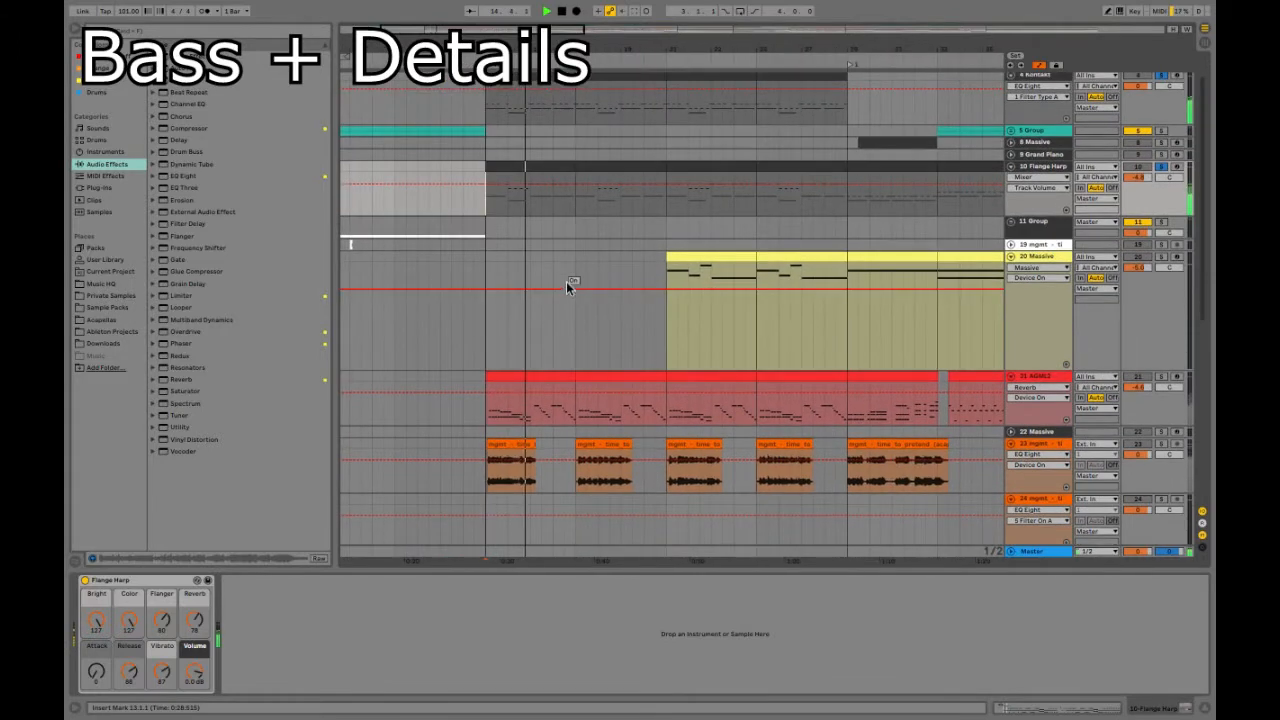
{"action": "left_click", "coordinate": [1162, 168]}
Step: Solo the 21 AGML2 guitar track and play it from the start of the verse
{"action": "scroll", "coordinate": [521, 287], "scroll_direction": "down", "scroll_amount": 4}
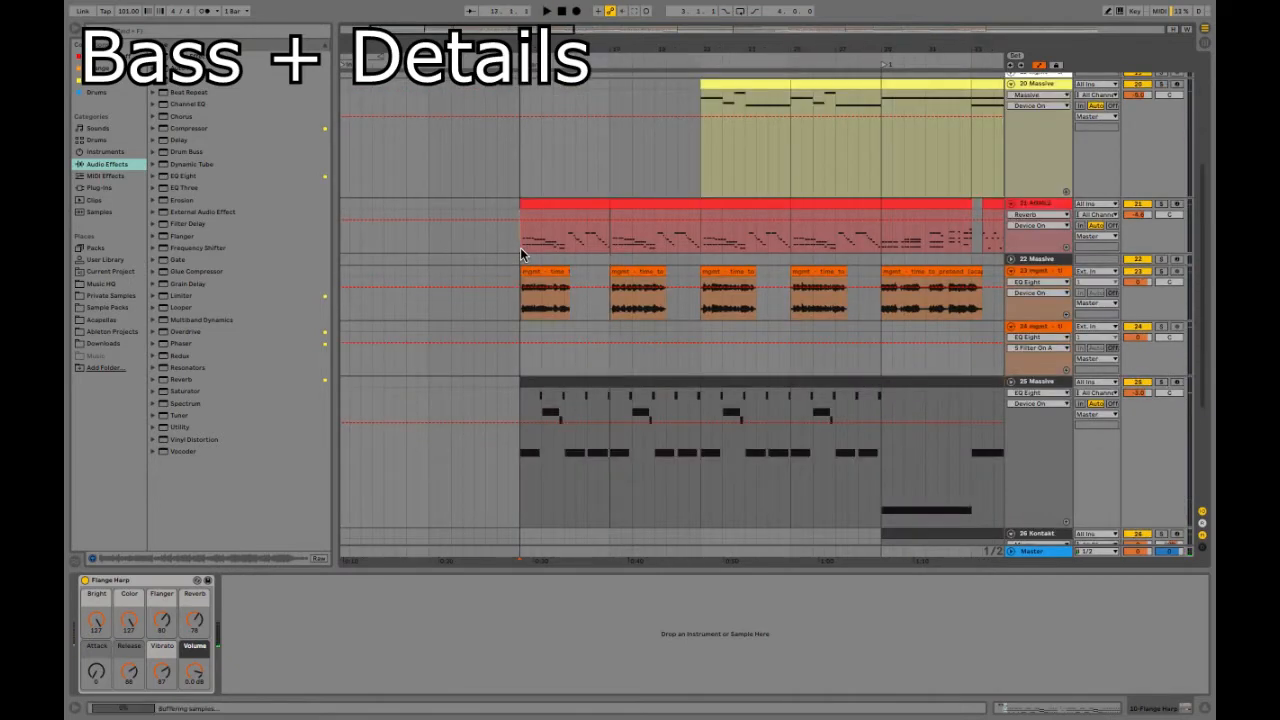
{"action": "left_click", "coordinate": [521, 254]}
{"action": "key", "text": "plus"}
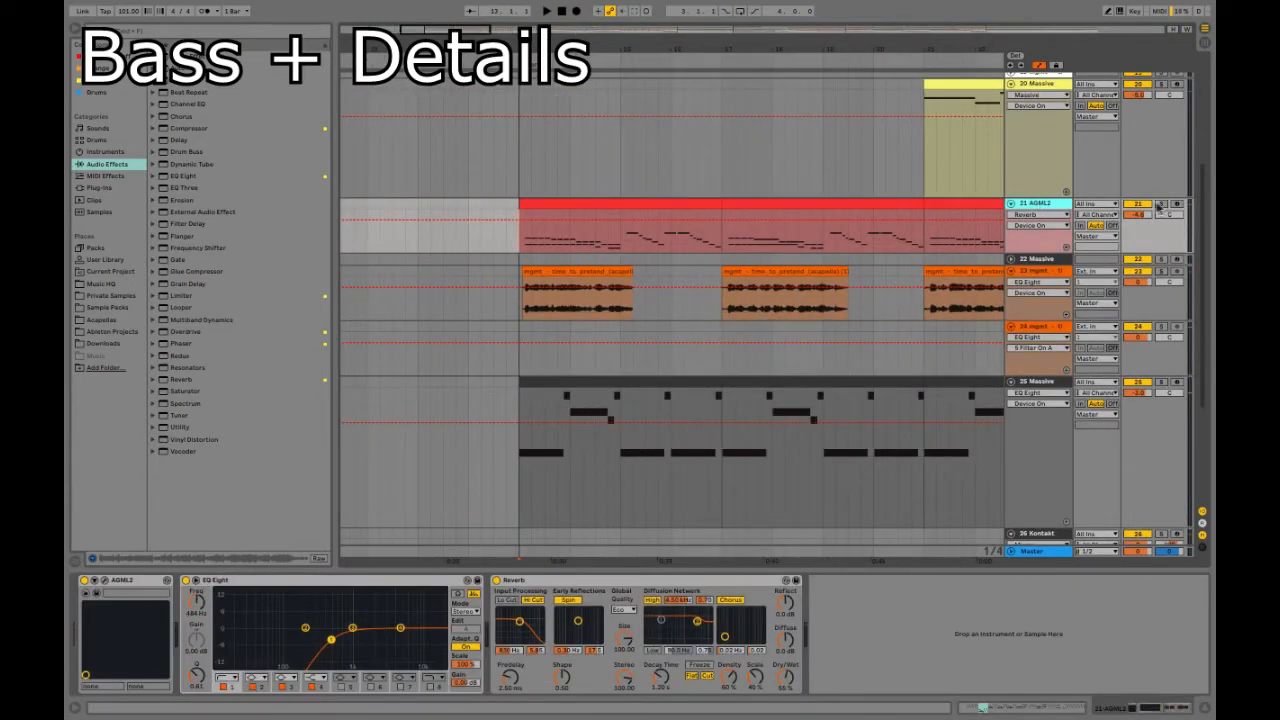
{"action": "left_click", "coordinate": [1161, 204]}
{"action": "key", "text": "minus"}
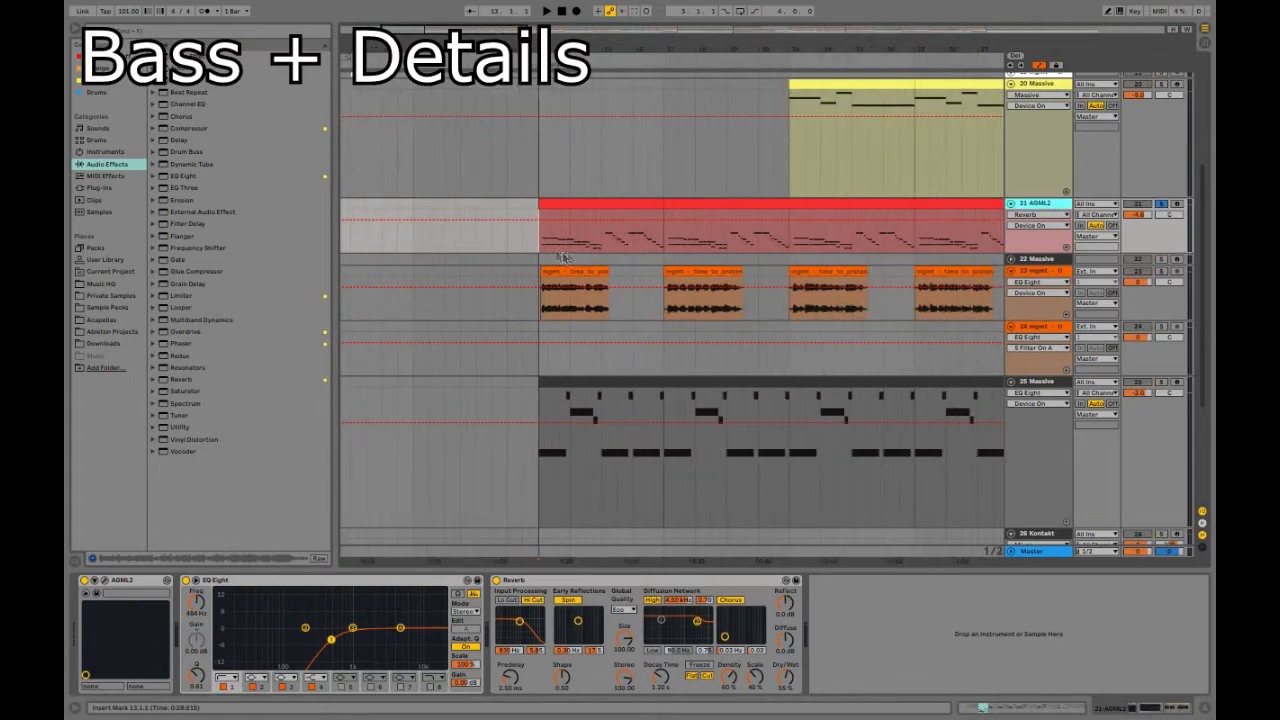
{"action": "key", "text": "space"}
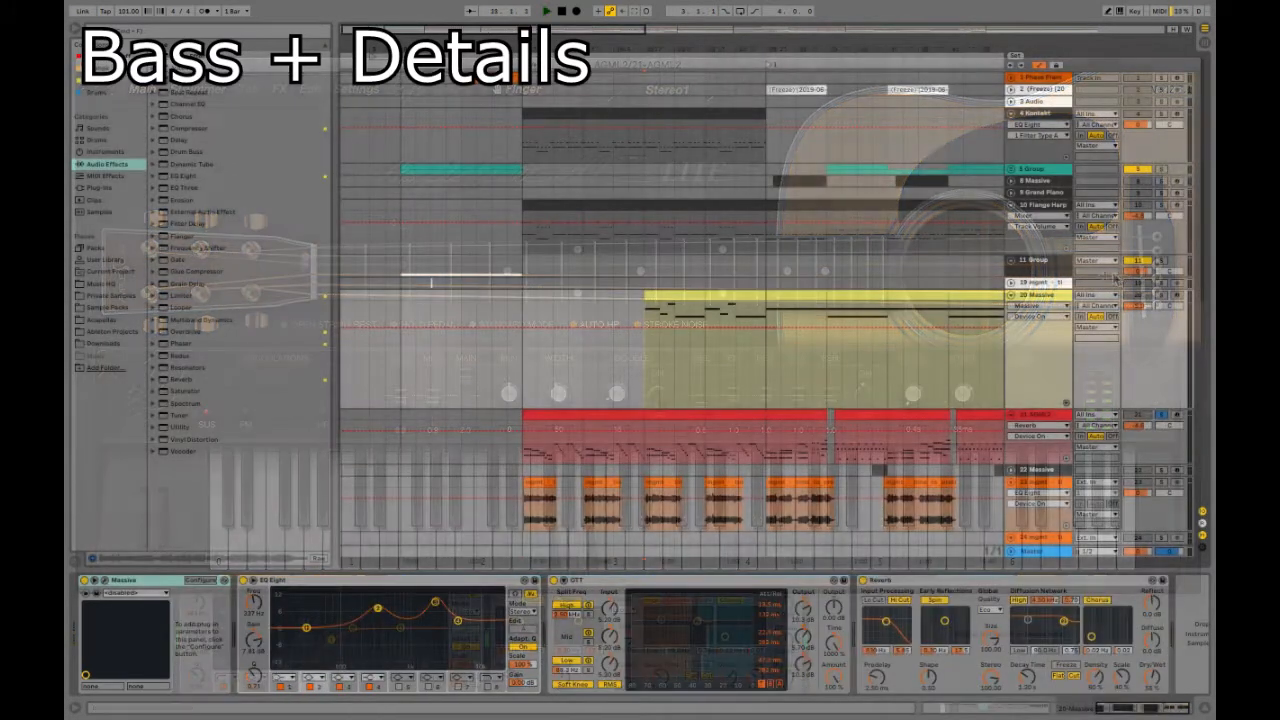
Step: Play the soloed 20 Massive track from bar 21 and open its Massive synth window to examine the voicing settings
{"action": "key", "text": "space"}
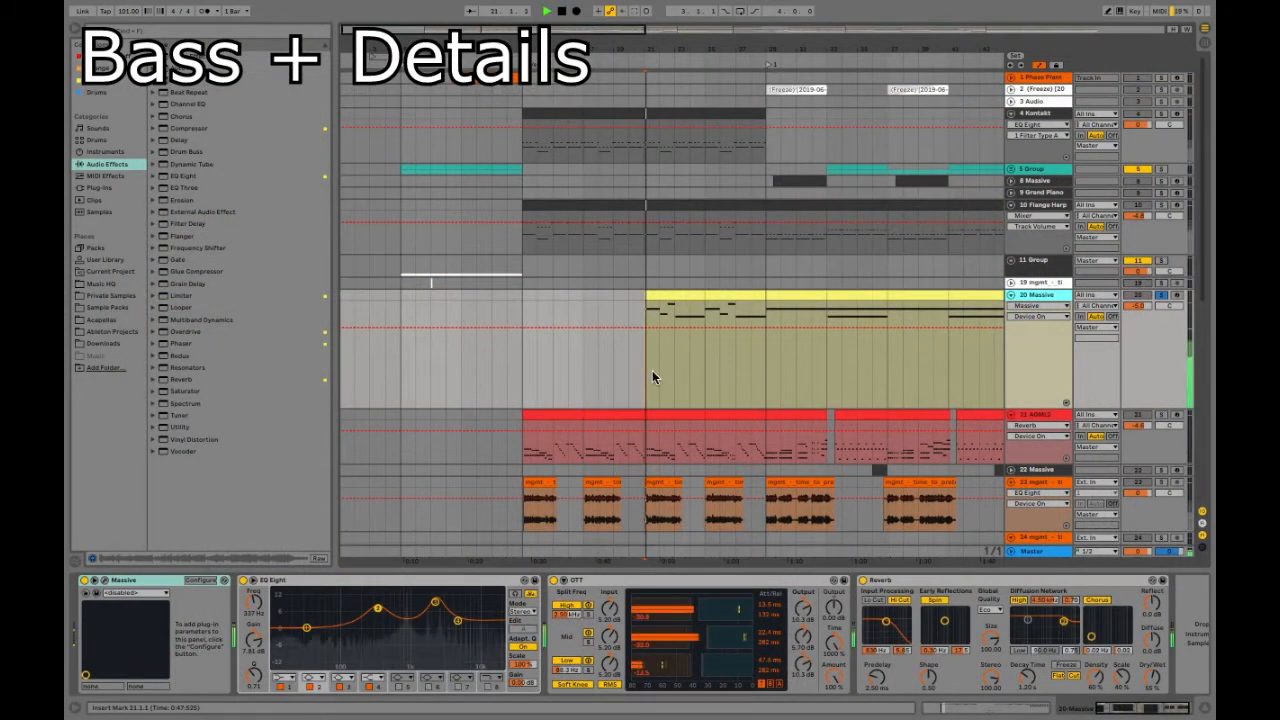
{"action": "scroll", "coordinate": [653, 377], "scroll_direction": "up", "scroll_amount": 5}
{"action": "scroll", "coordinate": [653, 377], "scroll_direction": "left", "scroll_amount": 1}
{"action": "scroll", "coordinate": [652, 377], "scroll_direction": "down", "scroll_amount": 1}
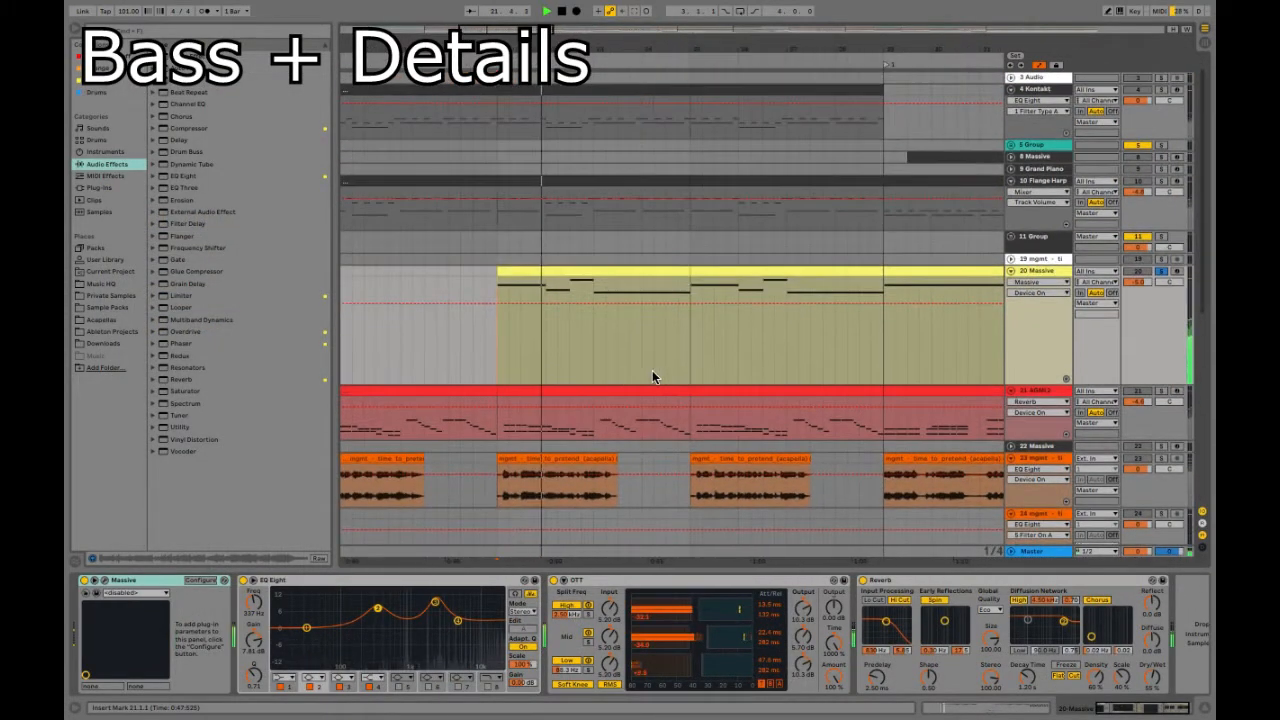
{"action": "left_click", "coordinate": [104, 580]}
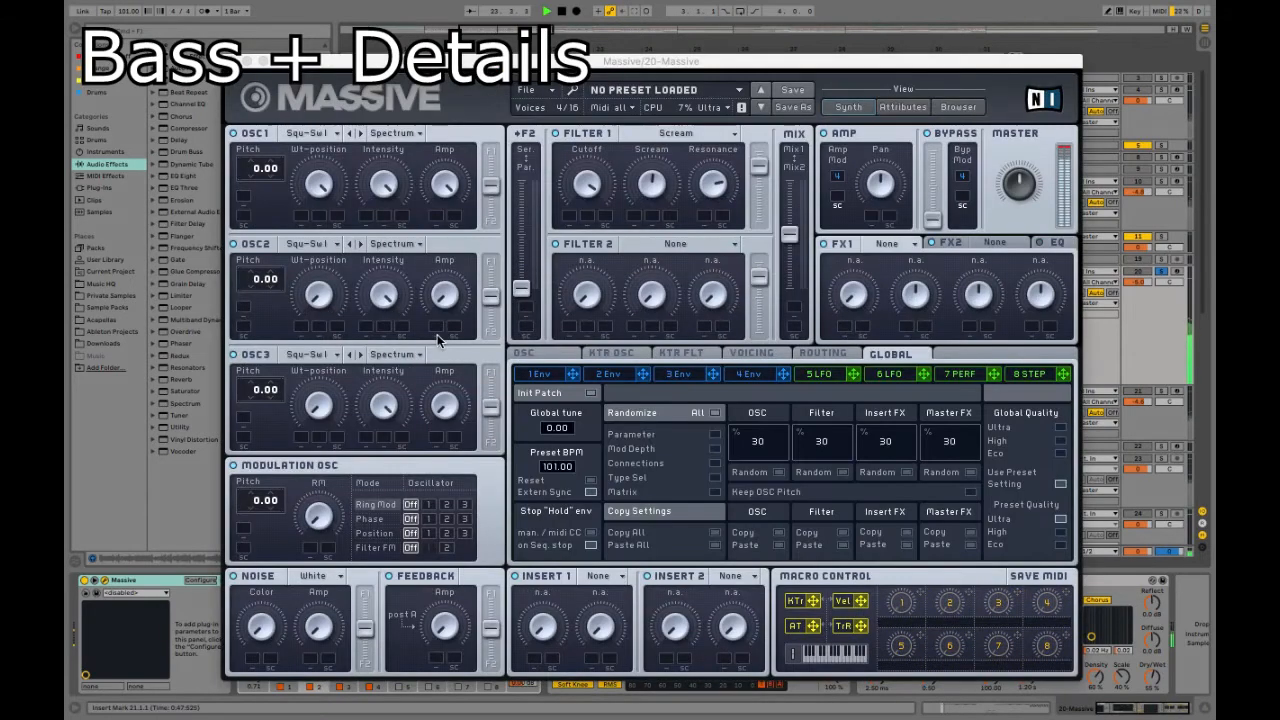
{"action": "left_click_drag", "start_coordinate": [475, 60], "coordinate": [419, 51]}
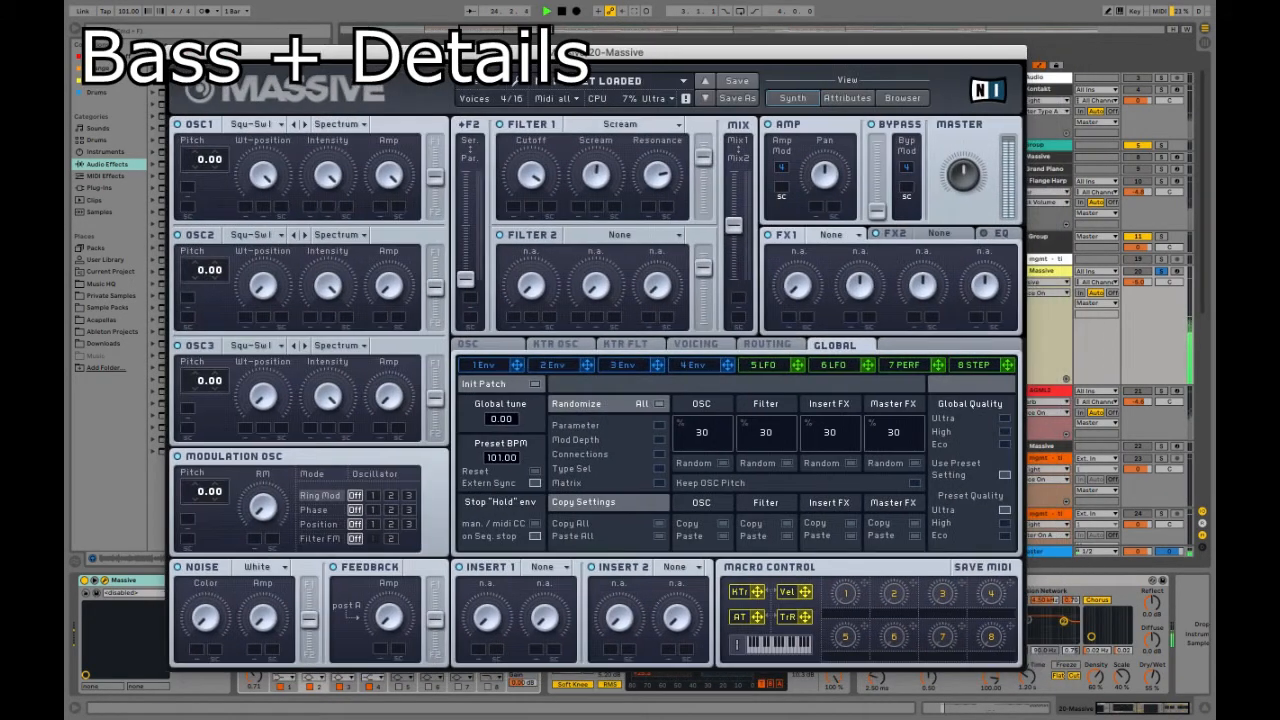
{"action": "left_click", "coordinate": [698, 345]}
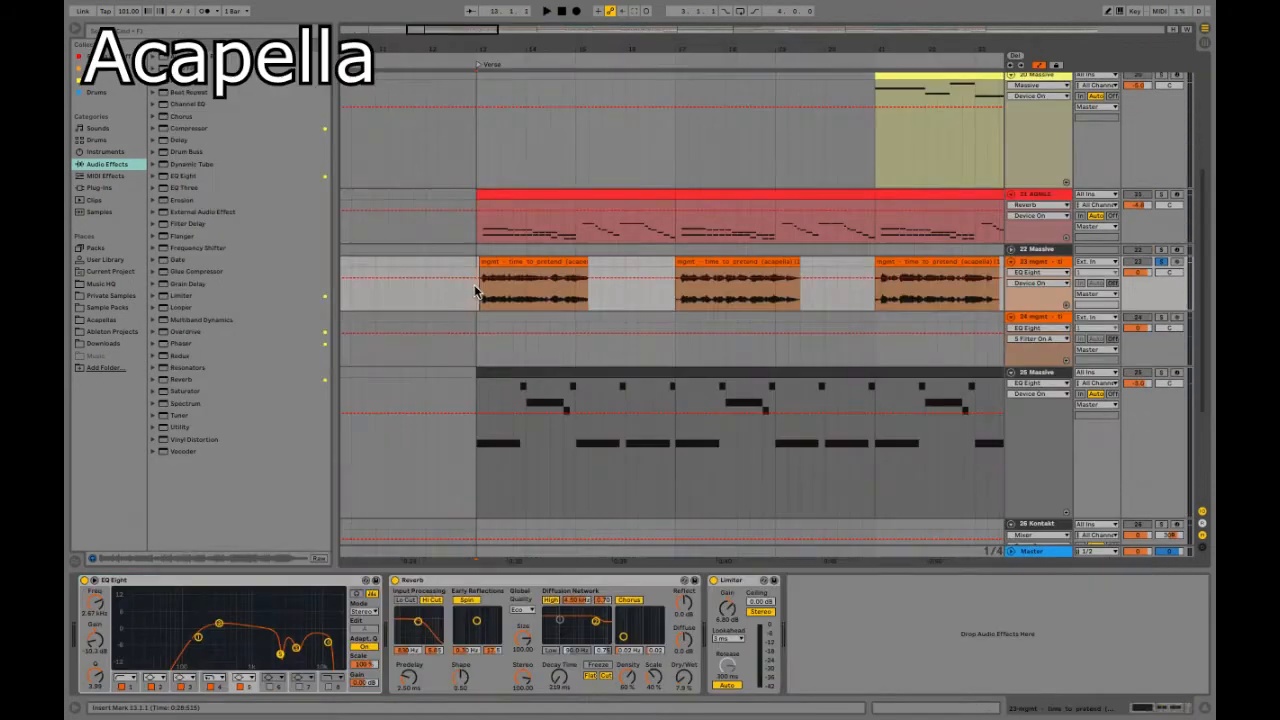
Step: Play the first acapella clip on the soloed track 23 from the verse start and bypass the track's EQ Eight
{"action": "left_click_drag", "start_coordinate": [478, 284], "coordinate": [568, 292]}
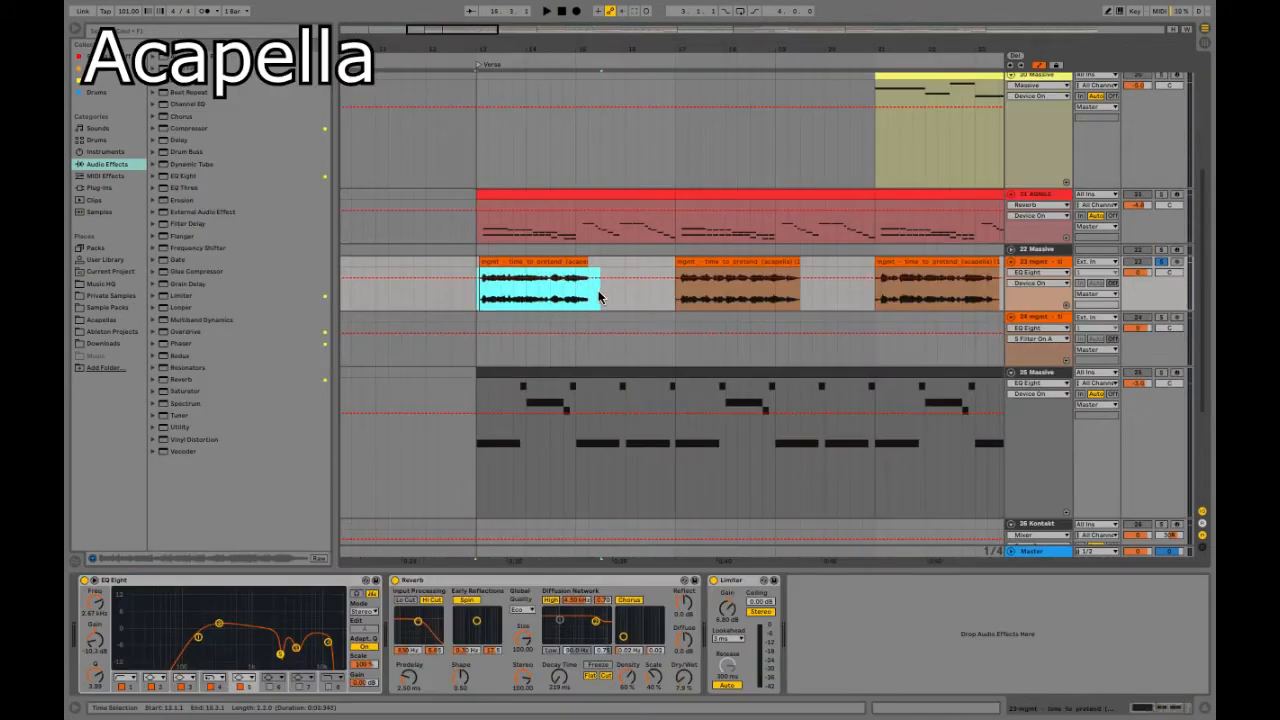
{"action": "left_click", "coordinate": [476, 287]}
{"action": "key", "text": "space"}
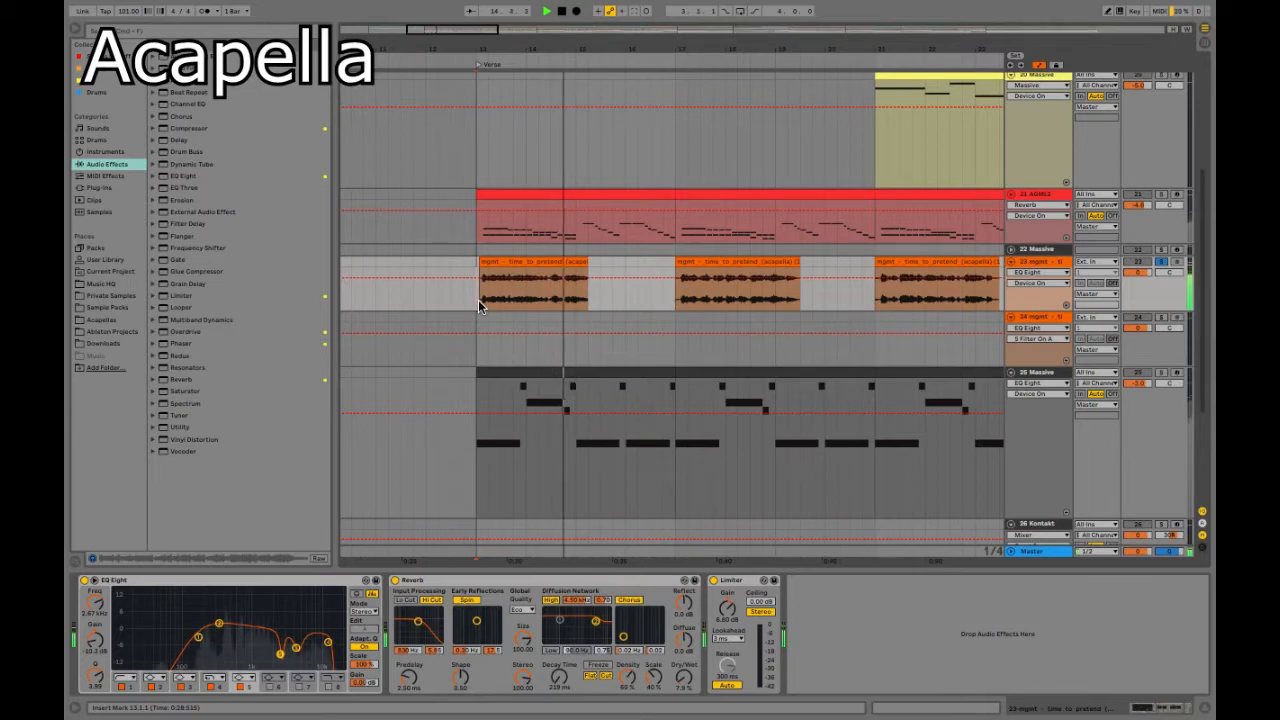
{"action": "key", "text": "space"}
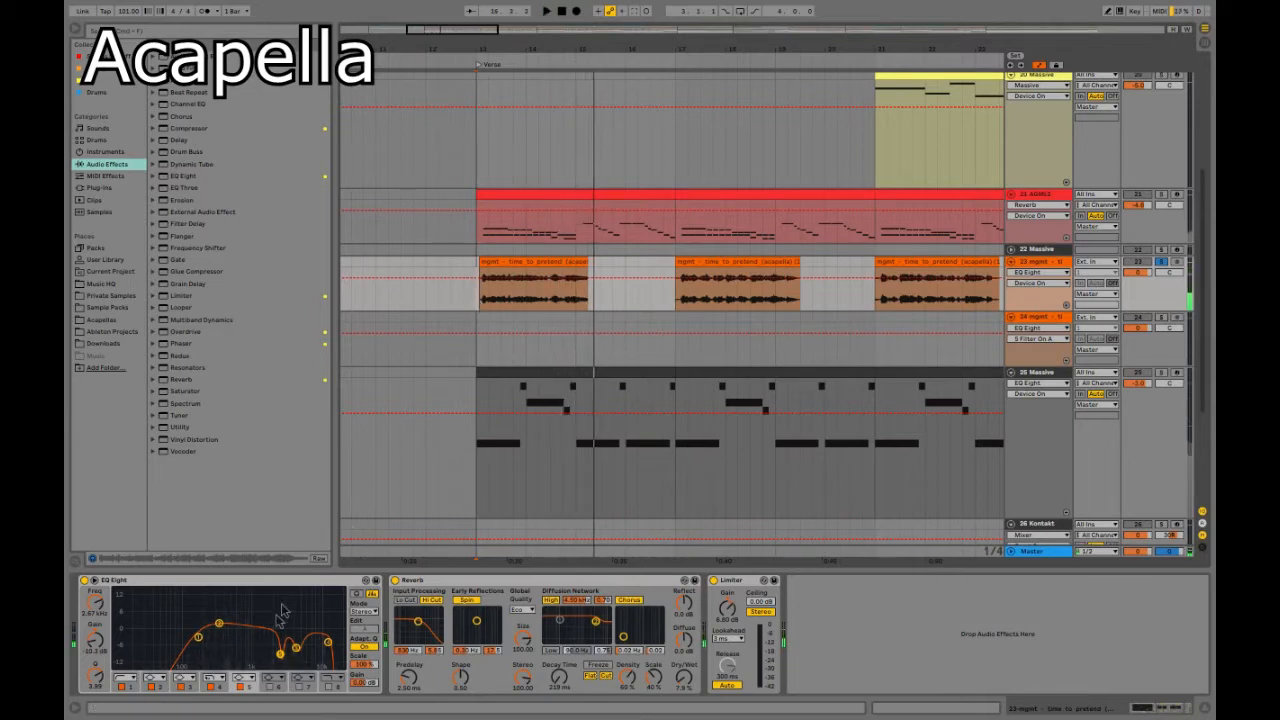
{"action": "left_click", "coordinate": [83, 584]}
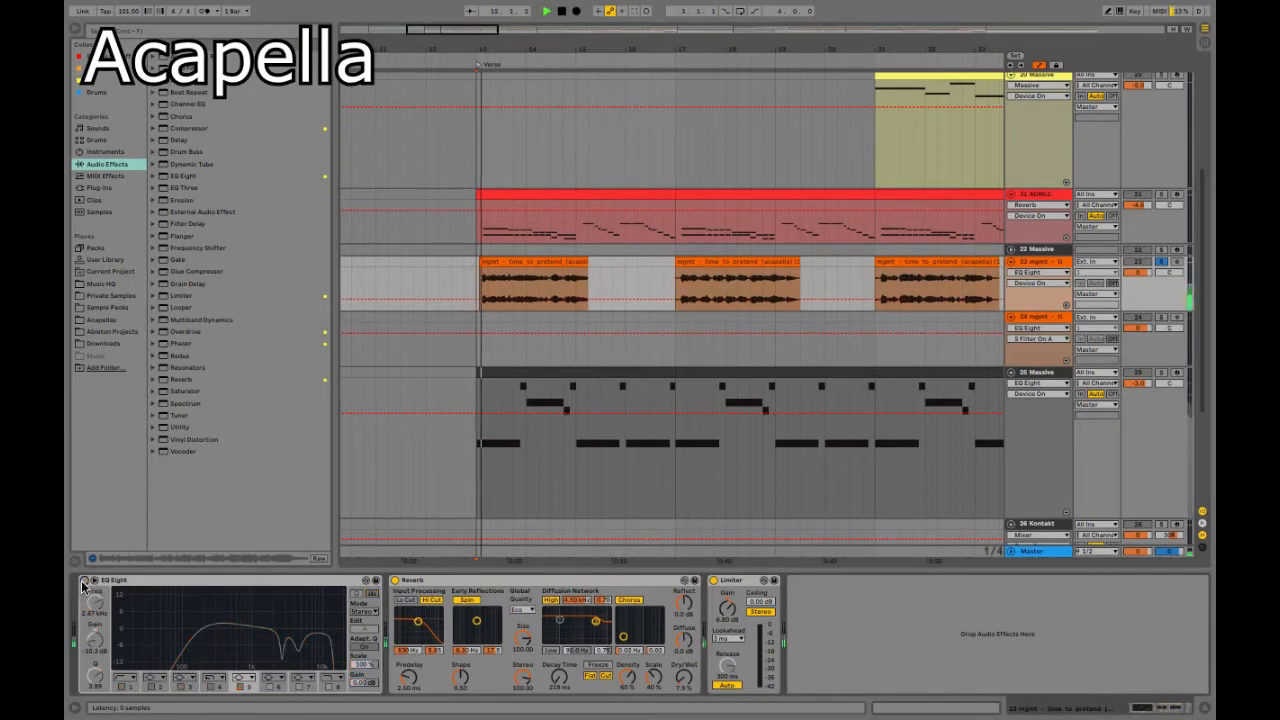
Step: Compare the playing acapella with its EQ Eight on and bypassed, leaving the EQ switched on
{"action": "left_click", "coordinate": [83, 584]}
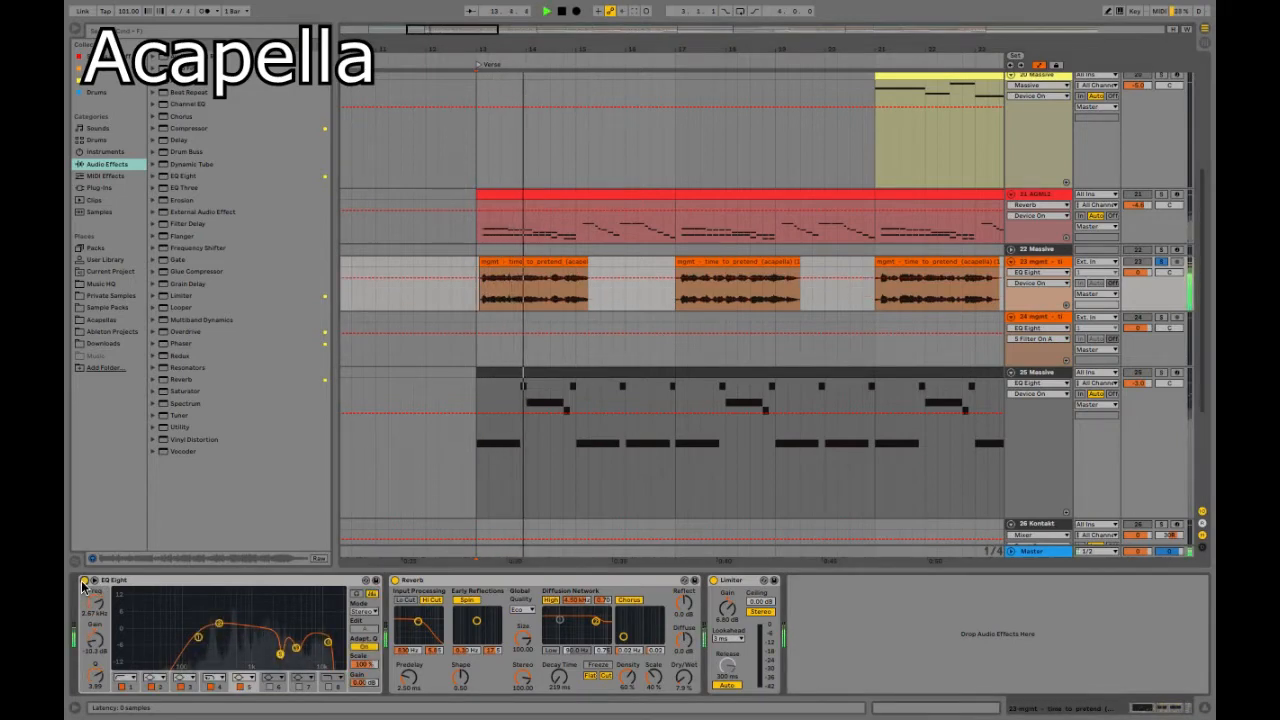
{"action": "left_click", "coordinate": [83, 584]}
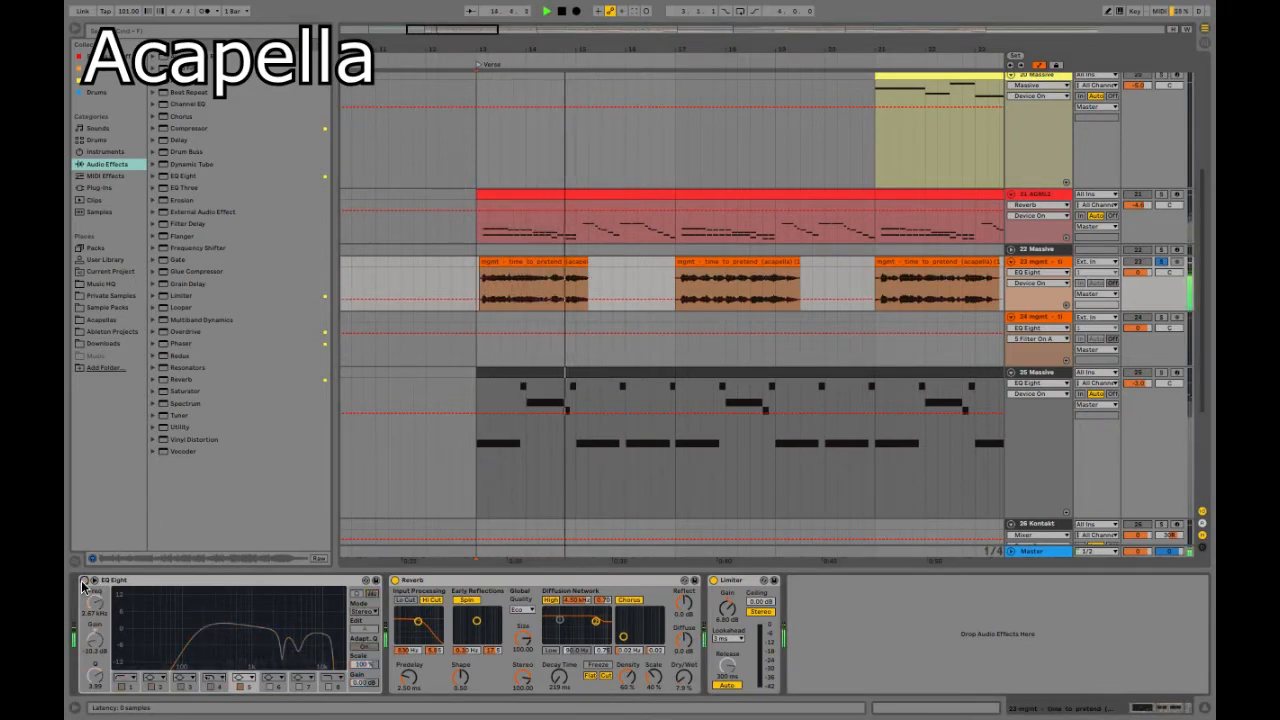
{"action": "left_click", "coordinate": [83, 584]}
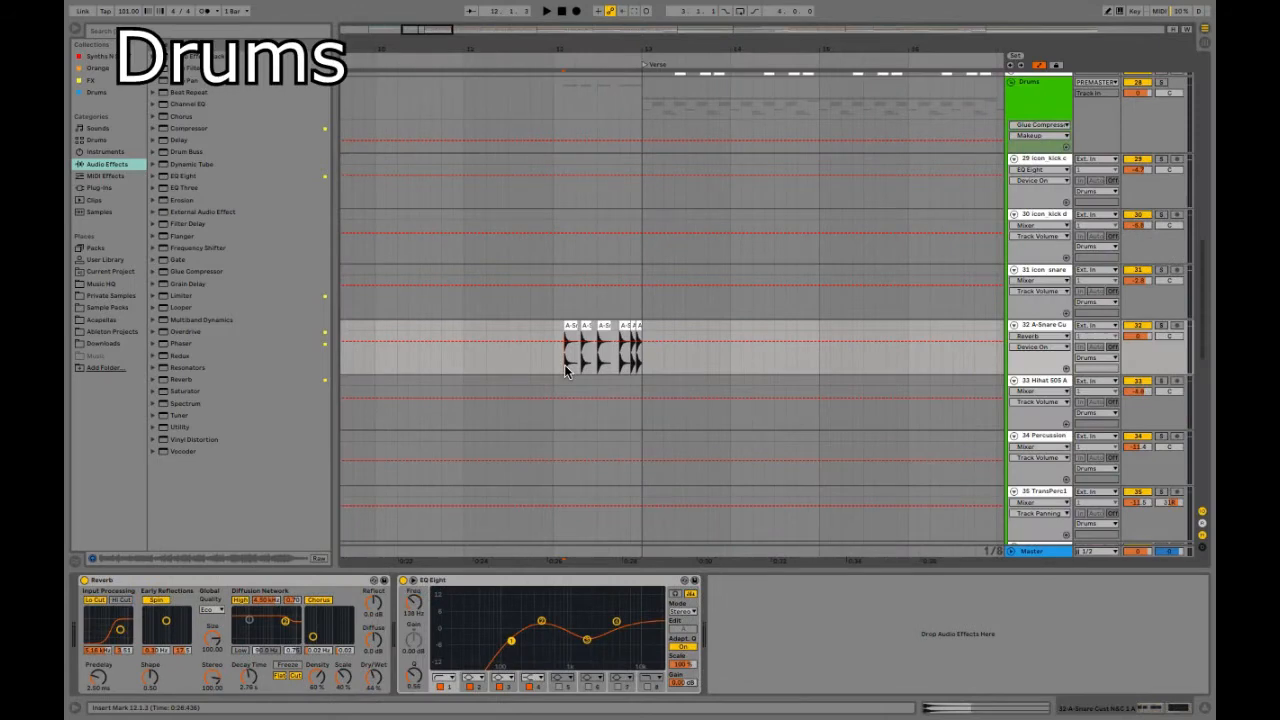
Step: Solo the 32 A-Snare track and play the snare fill leading into the verse
{"action": "scroll", "coordinate": [564, 364], "scroll_direction": "up", "scroll_amount": 5}
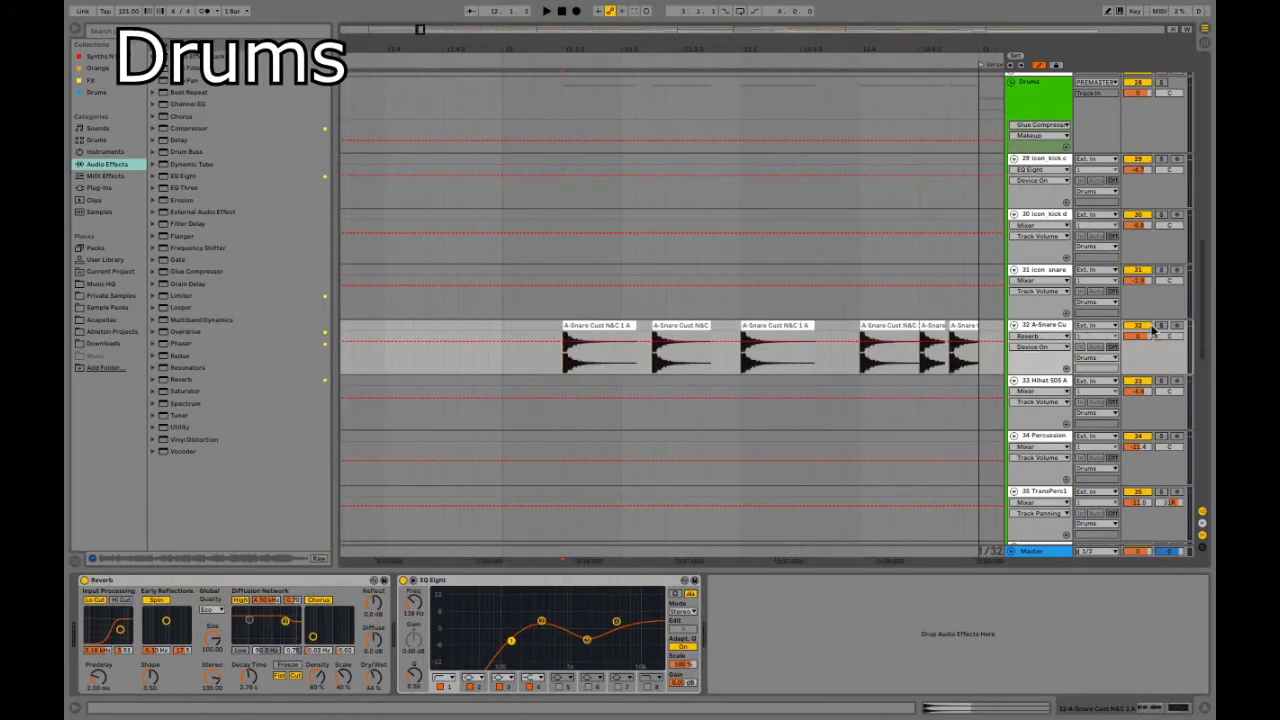
{"action": "scroll", "coordinate": [534, 370], "scroll_direction": "down", "scroll_amount": 2}
{"action": "key", "text": "space"}
{"action": "scroll", "coordinate": [534, 370], "scroll_direction": "down", "scroll_amount": 1}
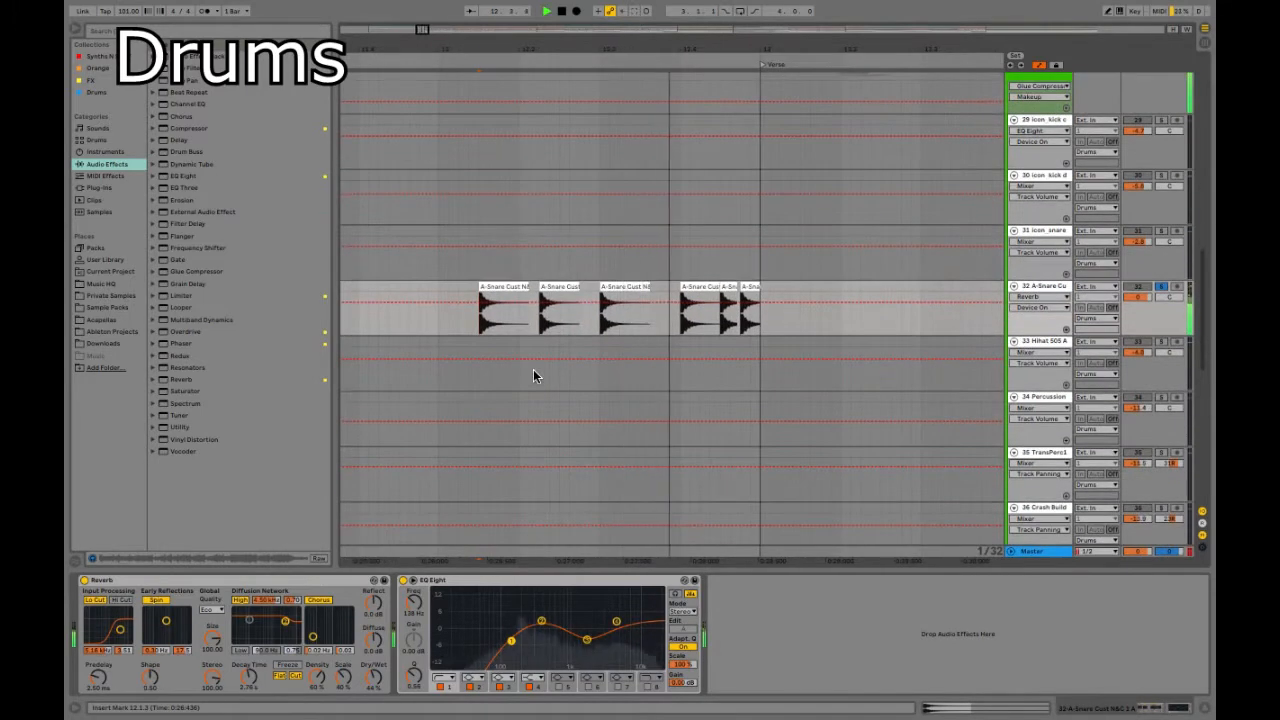
Step: Replay the soloed snare fill with its Reverb and EQ Eight bypassed, and search the sample browser for the A-Snare sample
{"action": "left_click", "coordinate": [84, 580]}
{"action": "key", "text": "space"}
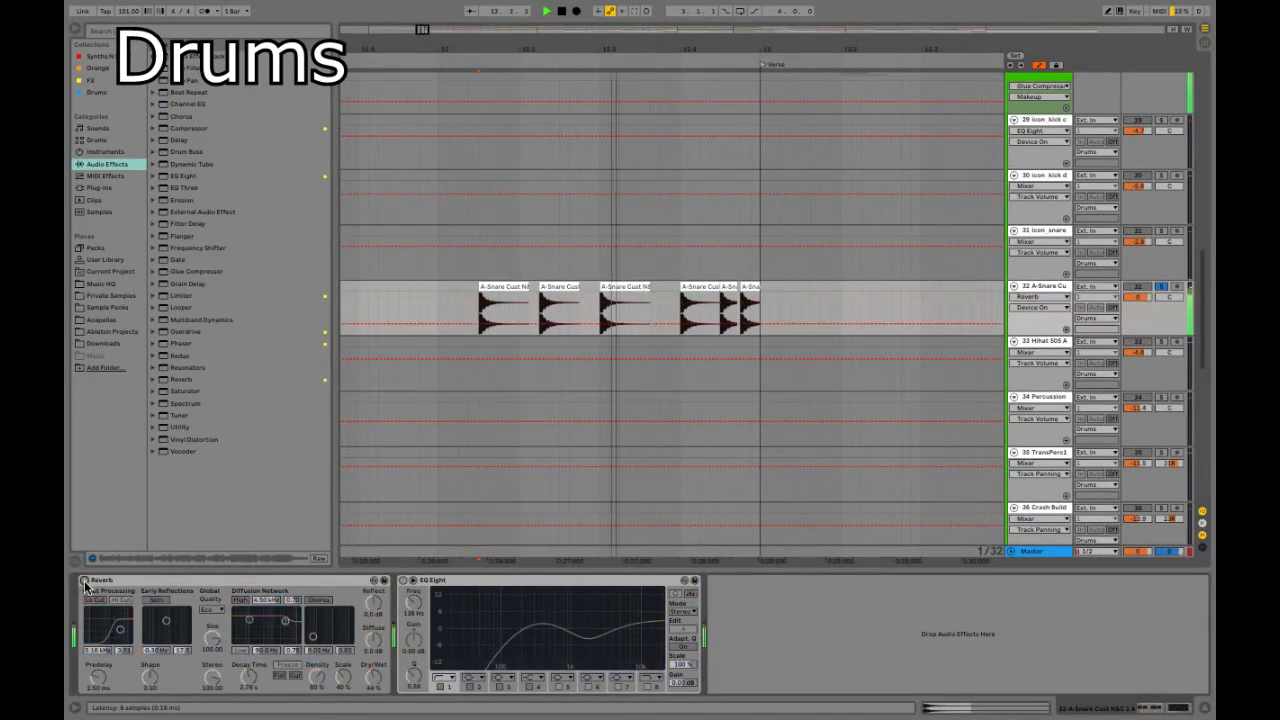
{"action": "left_click", "coordinate": [306, 110]}
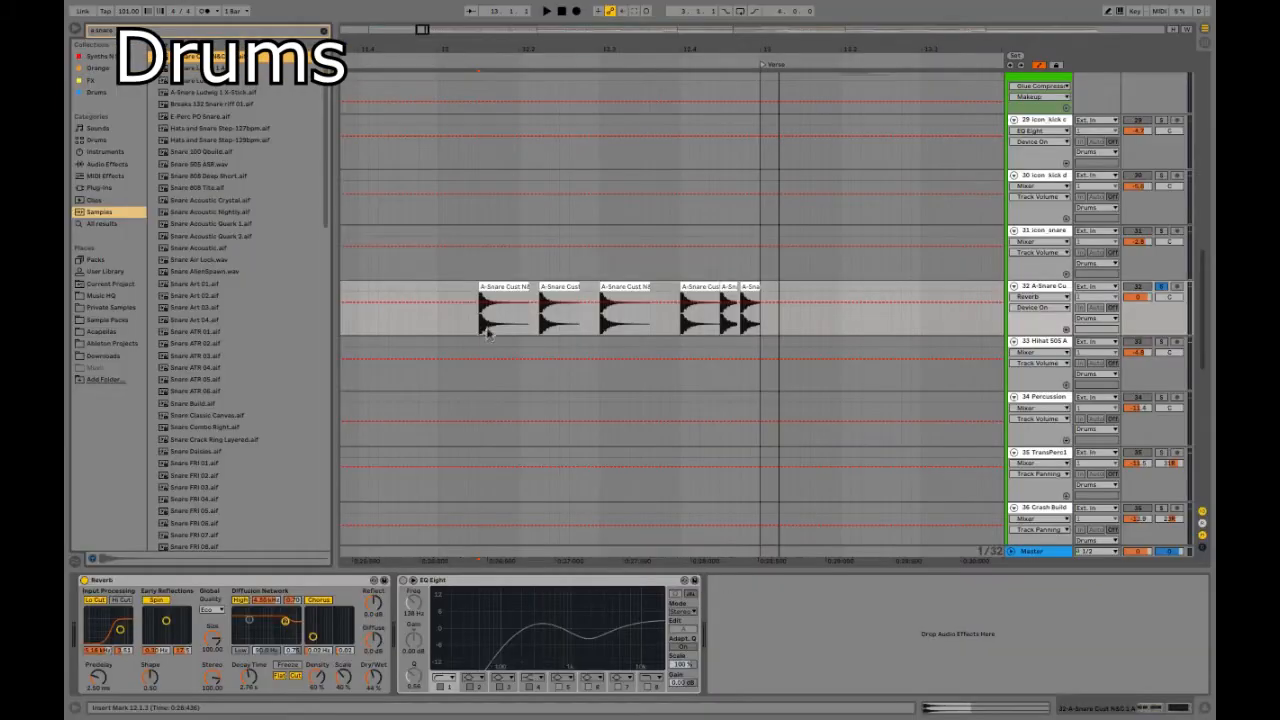
{"action": "key", "text": "space"}
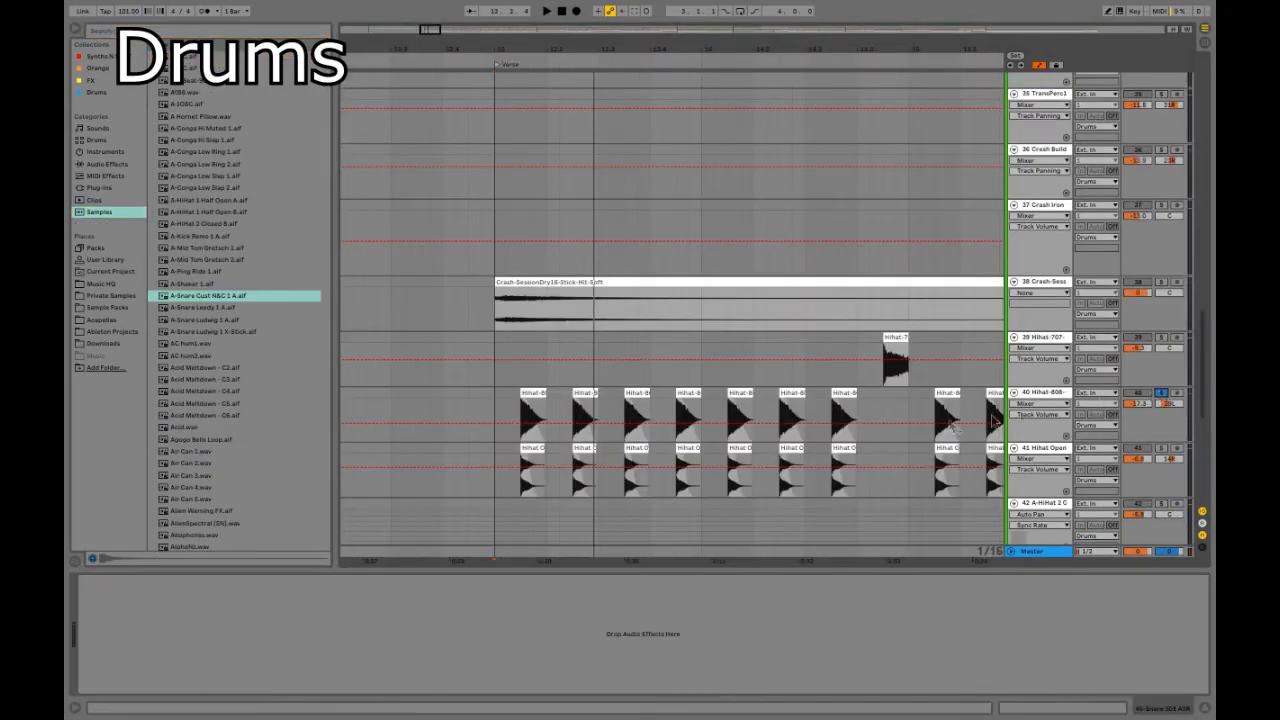
Step: Solo the Drums group and play it from the verse start, viewing the crash, hi-hat, kick and snare tracks
{"action": "scroll", "coordinate": [843, 430], "scroll_direction": "up", "scroll_amount": 3}
{"action": "scroll", "coordinate": [843, 430], "scroll_direction": "up", "scroll_amount": 5}
{"action": "key", "text": "space"}
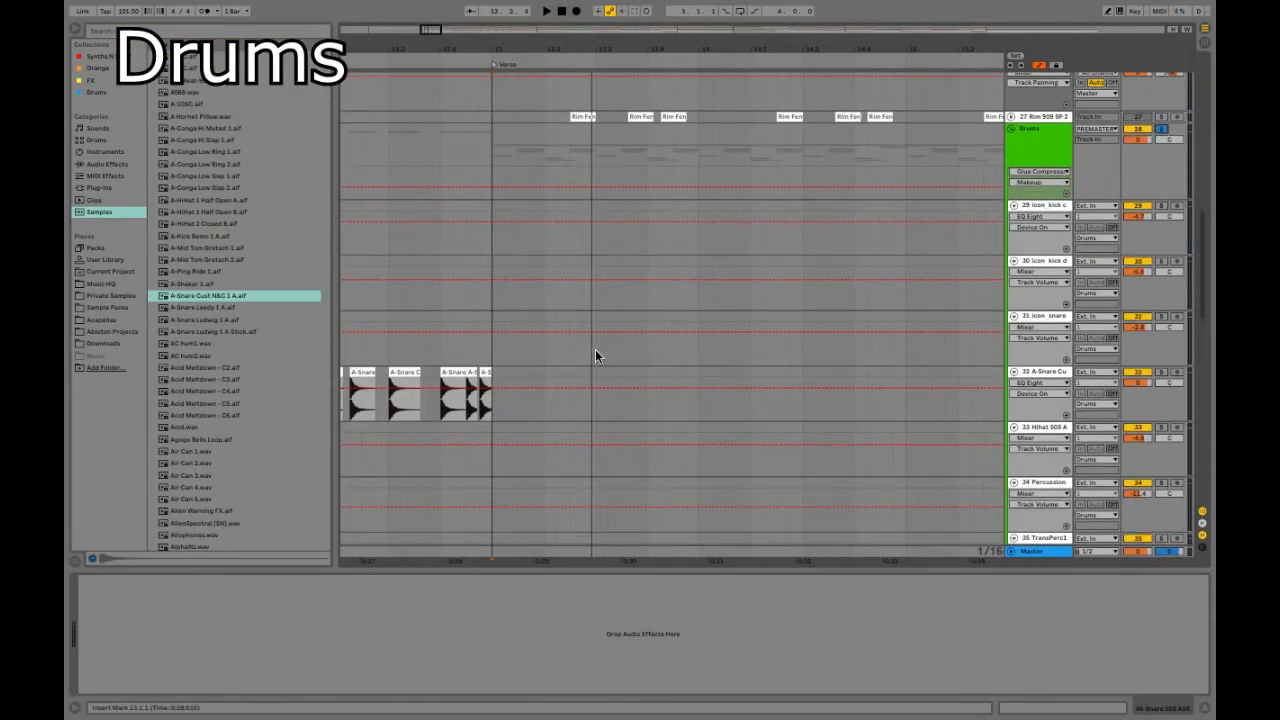
{"action": "scroll", "coordinate": [595, 352], "scroll_direction": "down", "scroll_amount": 10}
{"action": "scroll", "coordinate": [595, 352], "scroll_direction": "down", "scroll_amount": 5}
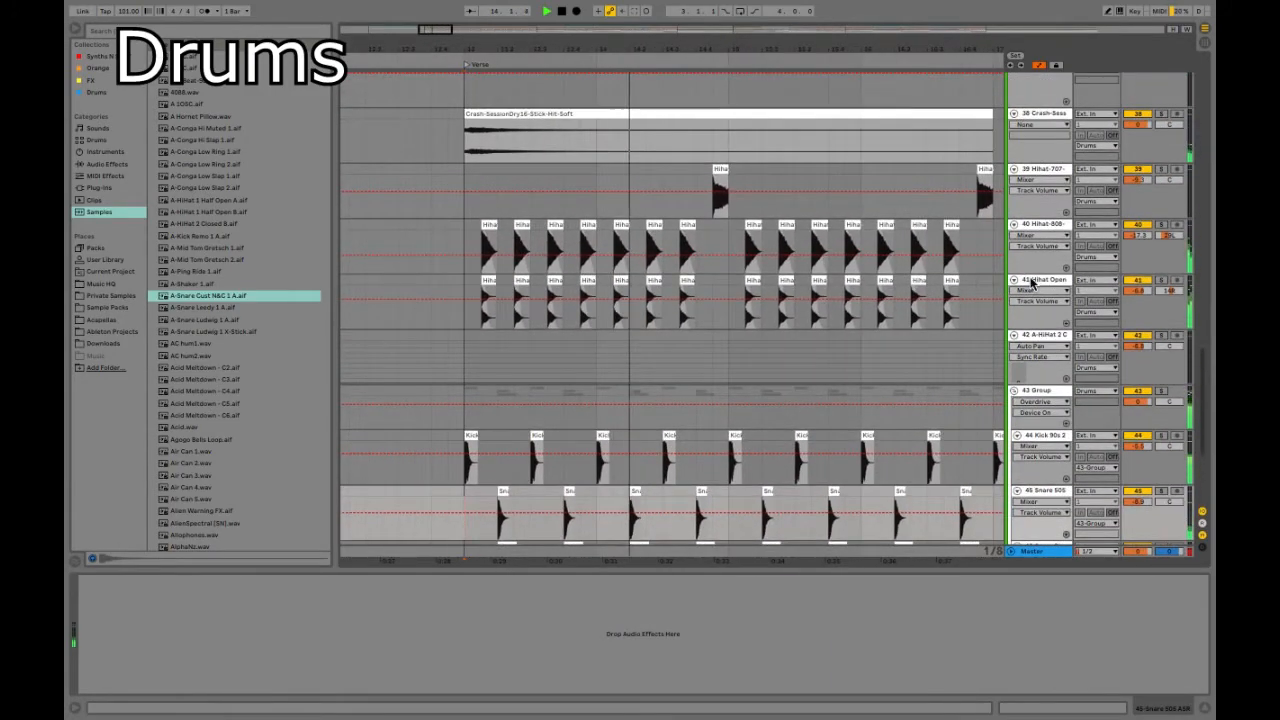
Step: Select the 41 Hihat Open and 39 Hihat-707 tracks during verse playback to examine their hit patterns
{"action": "left_click", "coordinate": [1029, 280]}
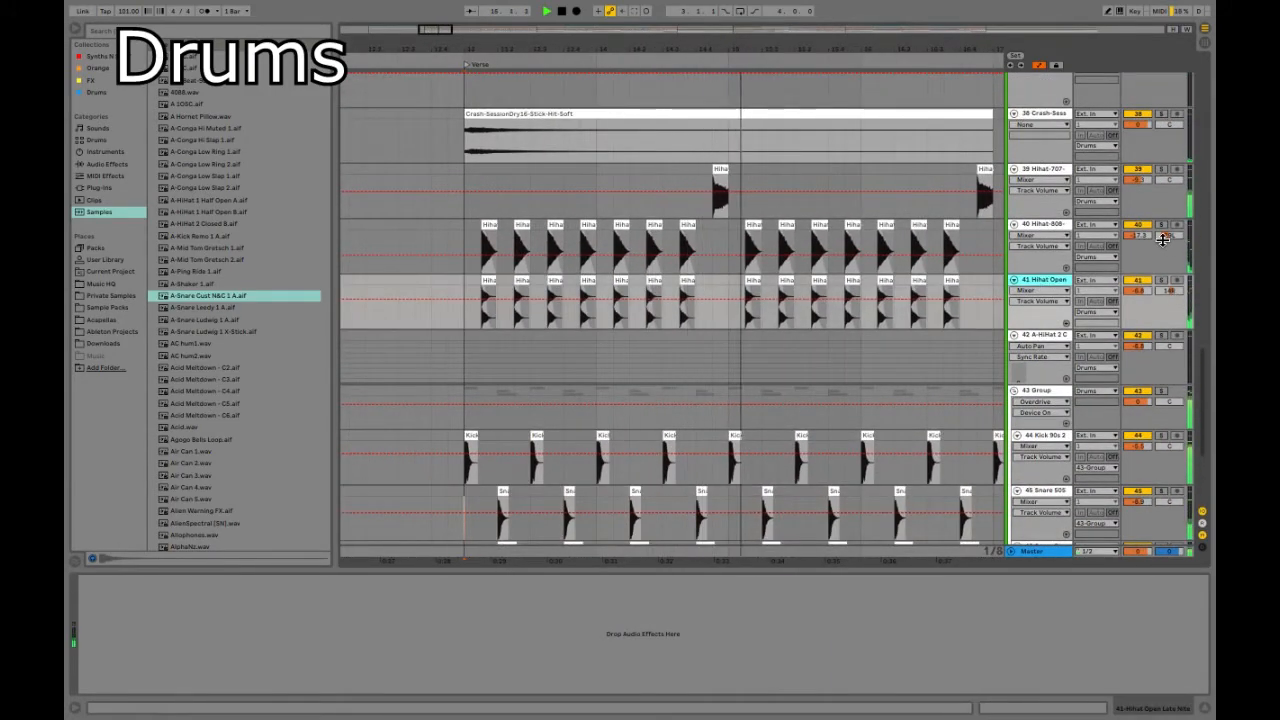
{"action": "left_click", "coordinate": [1049, 171]}
{"action": "scroll", "coordinate": [760, 275], "scroll_direction": "down", "scroll_amount": 5}
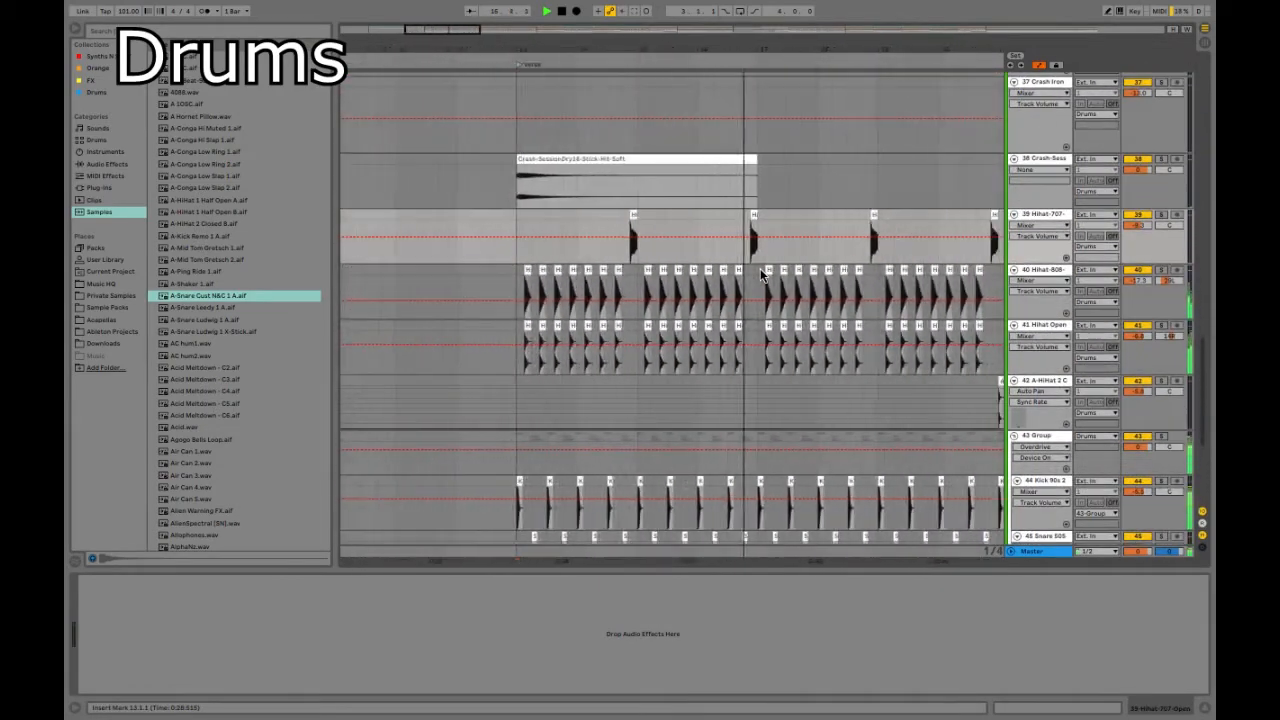
{"action": "scroll", "coordinate": [760, 275], "scroll_direction": "down", "scroll_amount": 2}
{"action": "left_click", "coordinate": [728, 327]}
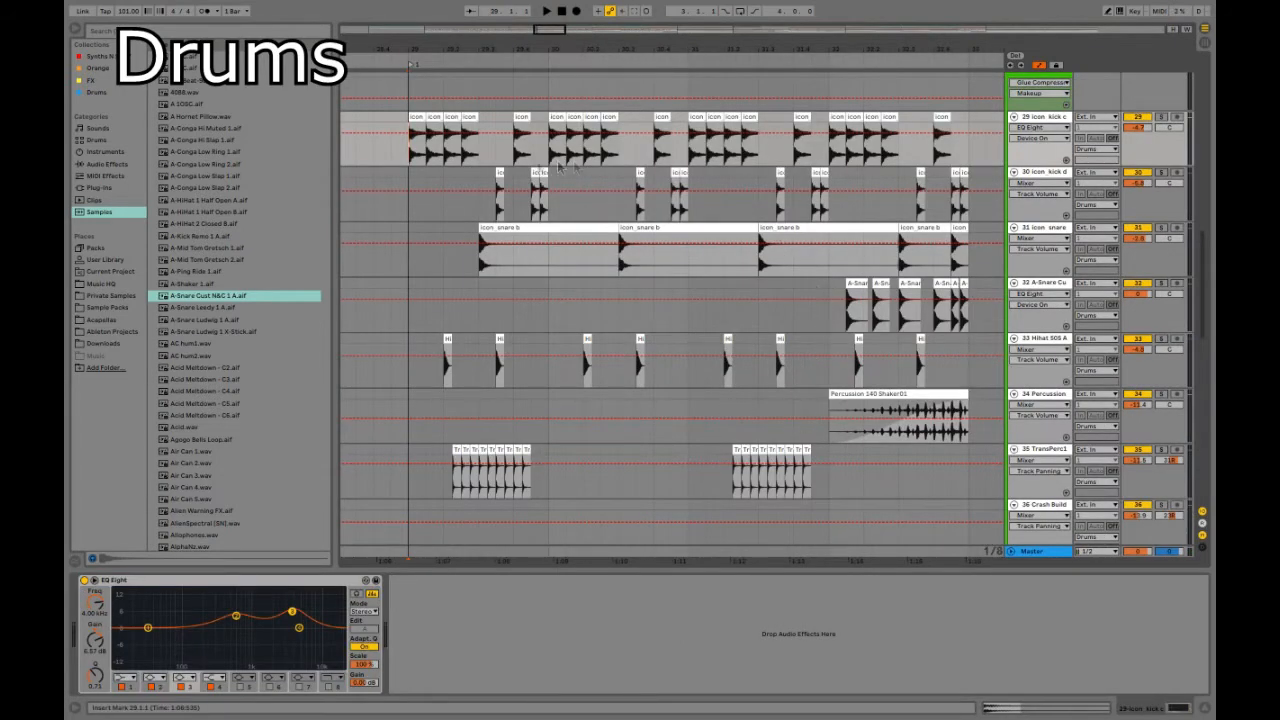
Step: Play the 29 icon kick track from bar 29, comparing the soloed kick with its EQ Eight bypassed and back on
{"action": "key", "text": "space"}
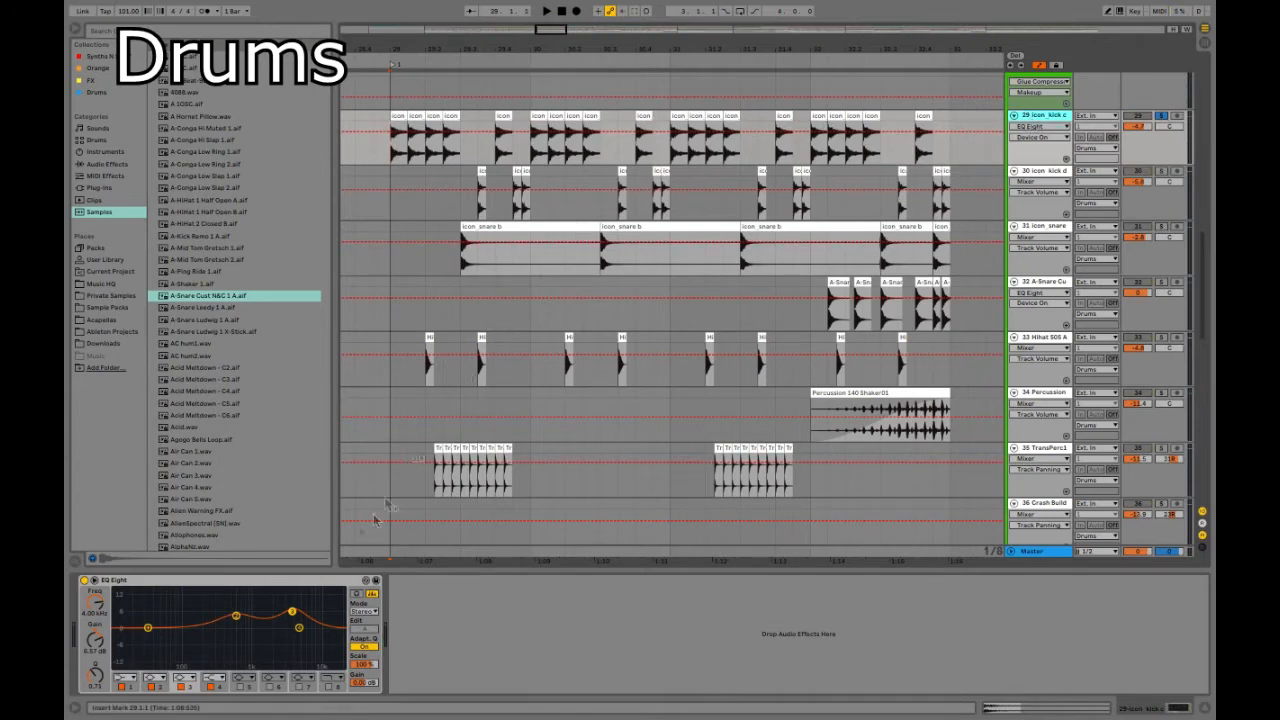
{"action": "left_click", "coordinate": [84, 580]}
{"action": "left_click", "coordinate": [84, 580]}
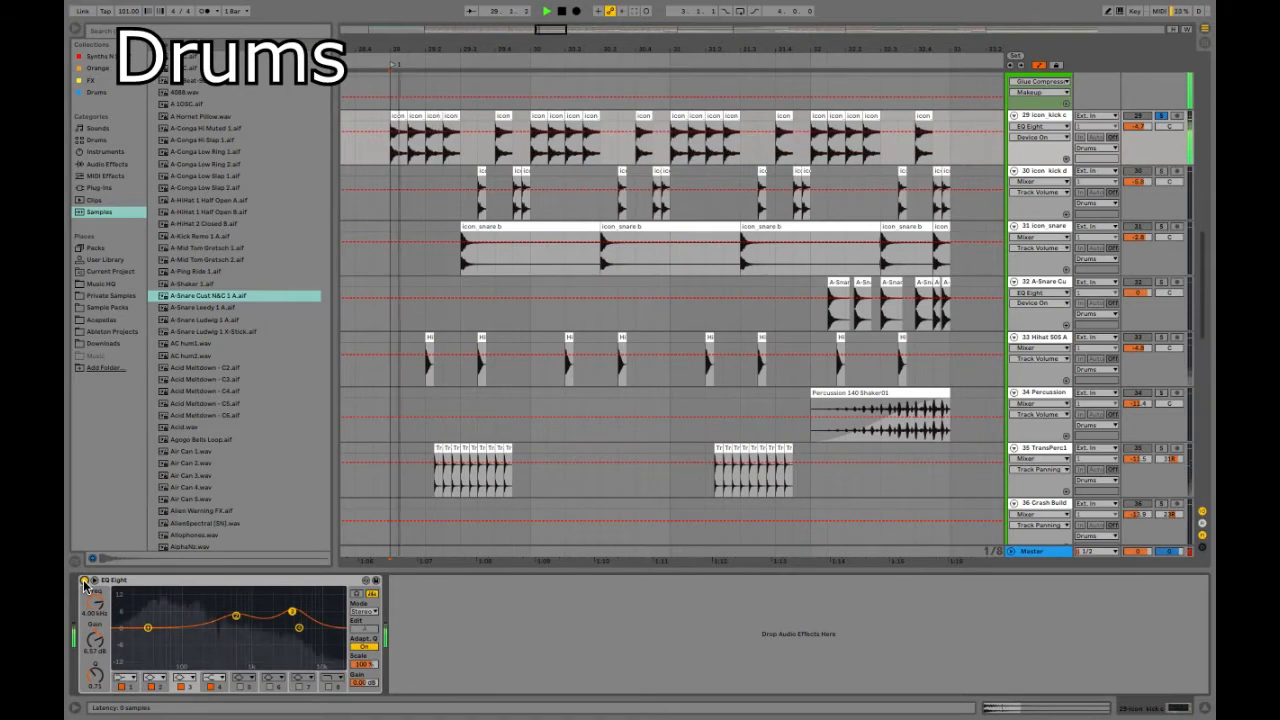
{"action": "key", "text": "space"}
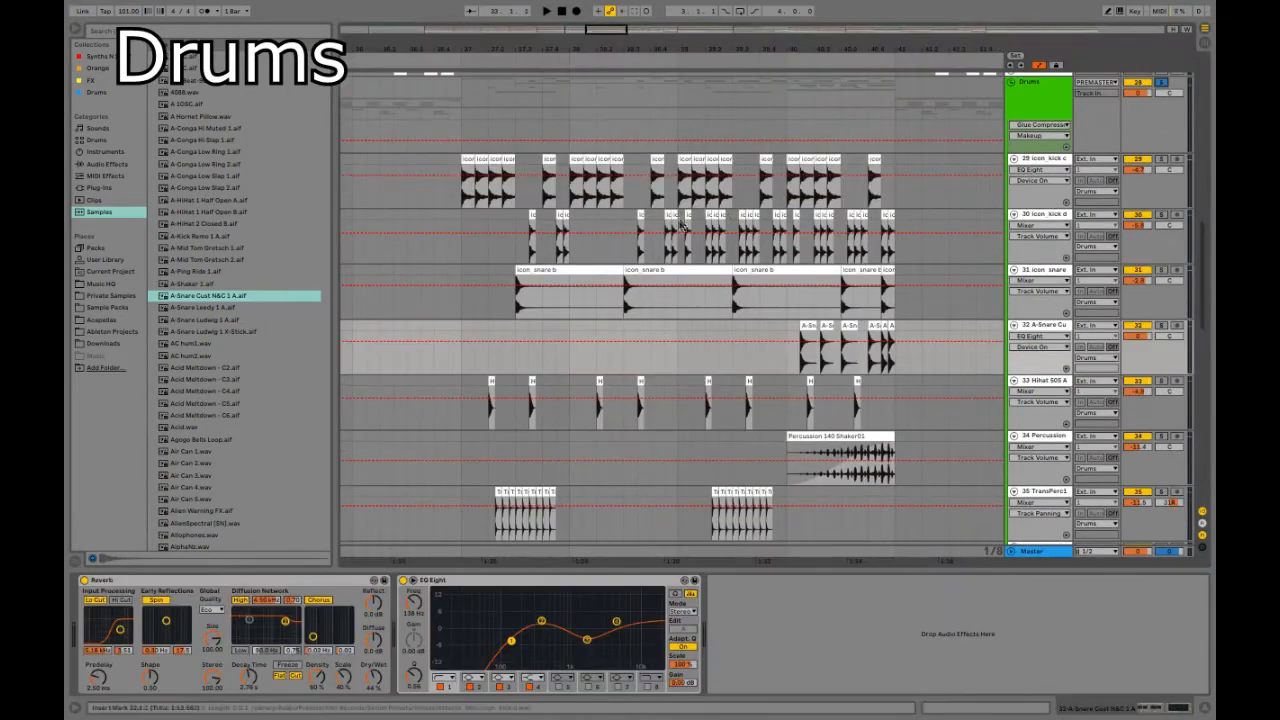
Step: Play the Drums group from bar 37 through the drum pattern and its closing snare fill
{"action": "left_click", "coordinate": [458, 258]}
{"action": "scroll", "coordinate": [458, 258], "scroll_direction": "down", "scroll_amount": 1}
{"action": "key", "text": "space"}
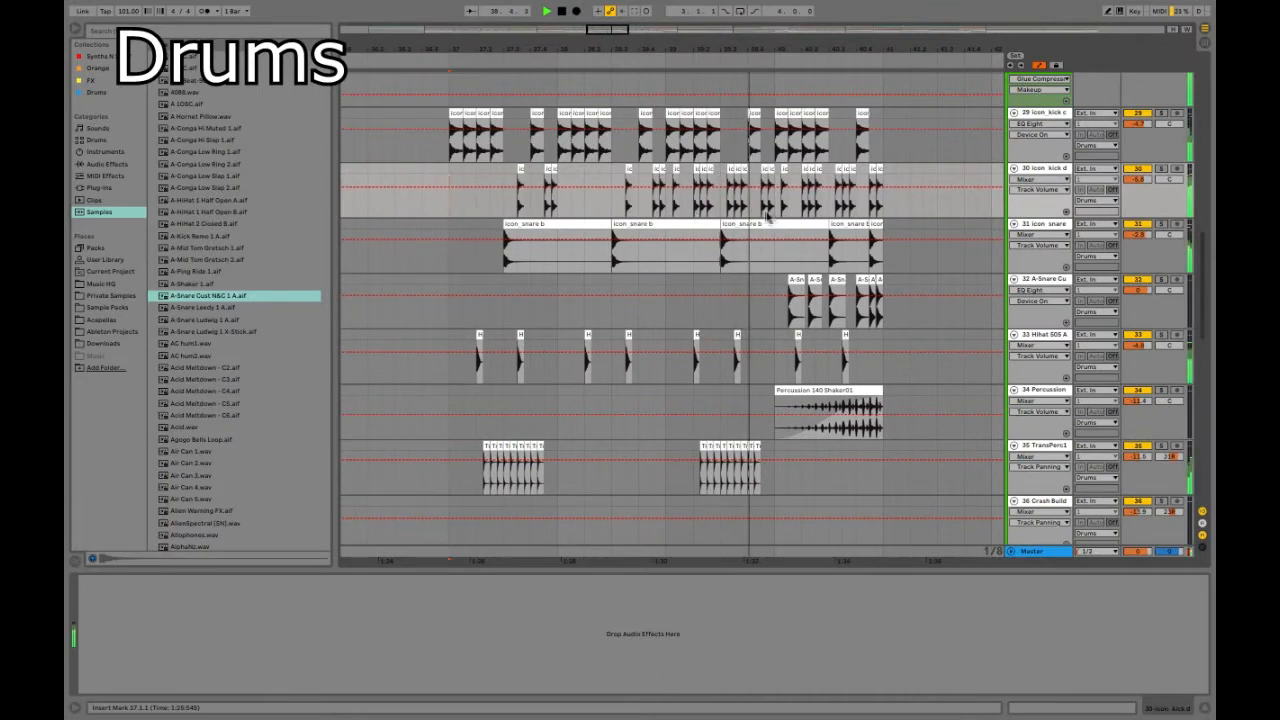
{"action": "scroll", "coordinate": [768, 217], "scroll_direction": "right", "scroll_amount": 1}
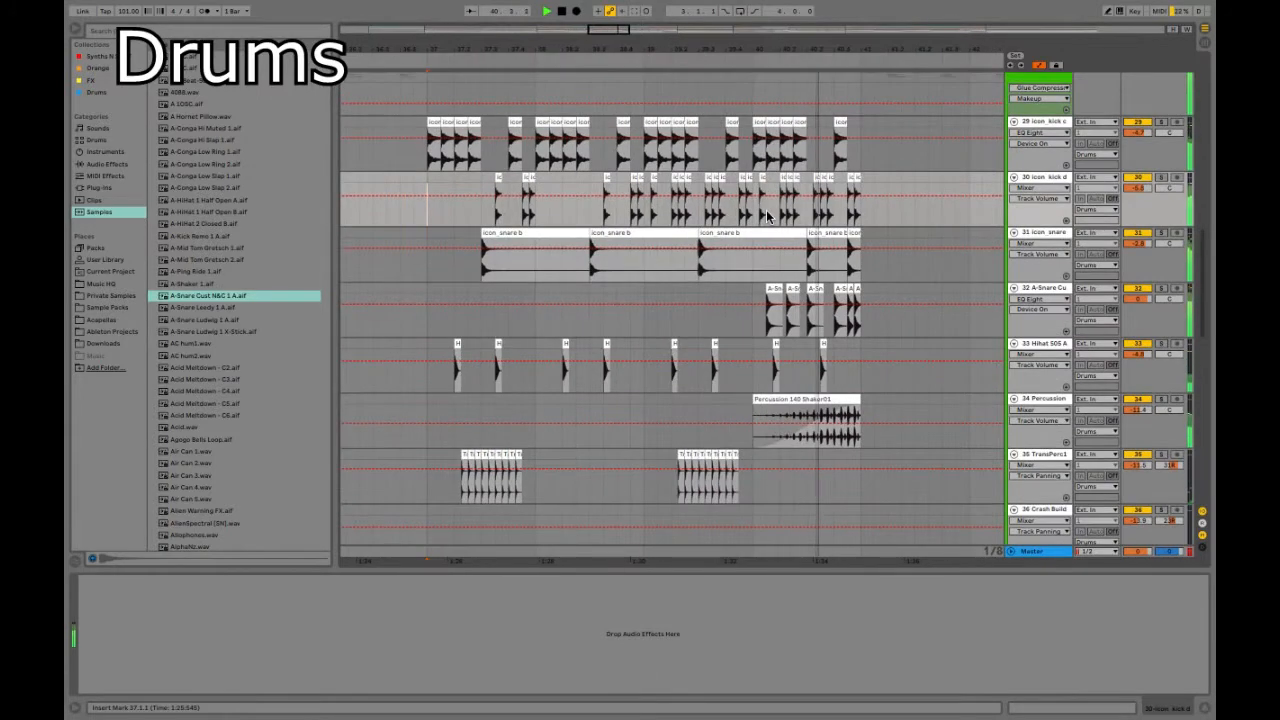
{"action": "scroll", "coordinate": [768, 217], "scroll_direction": "down", "scroll_amount": 3}
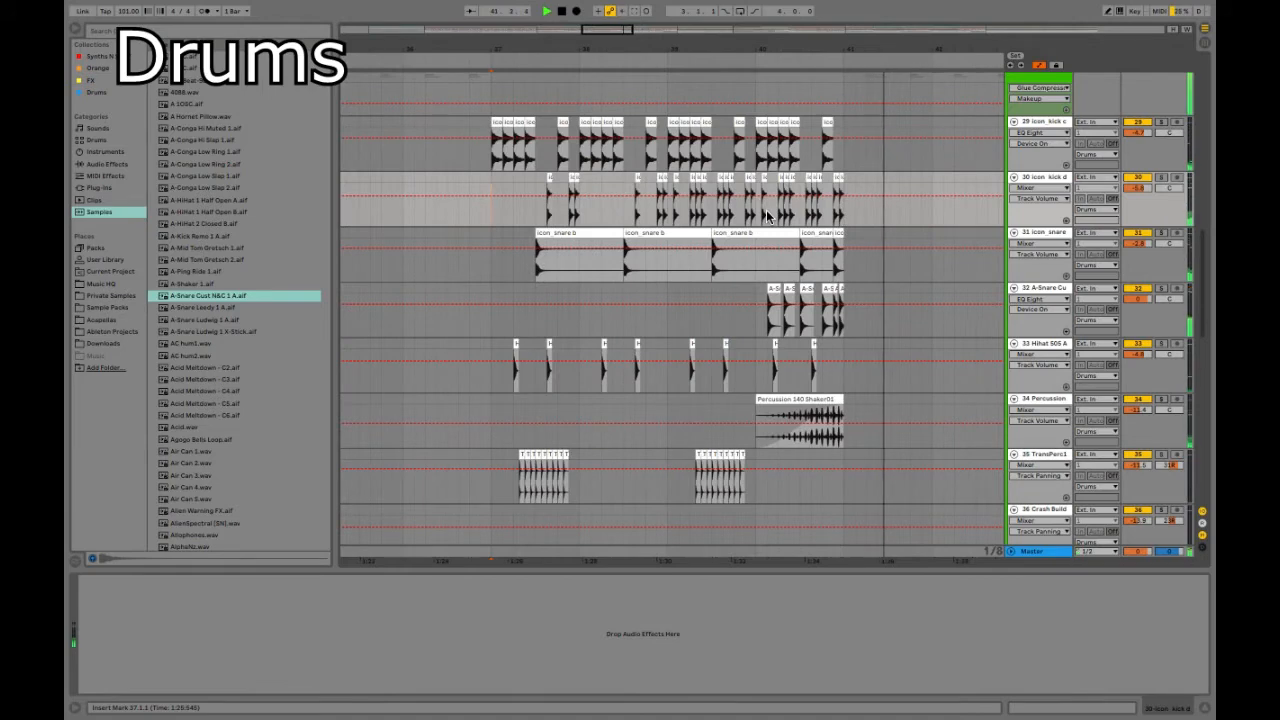
Step: Play the shorter drum pattern from bar 47 into the Synth section
{"action": "scroll", "coordinate": [768, 217], "scroll_direction": "down", "scroll_amount": 3}
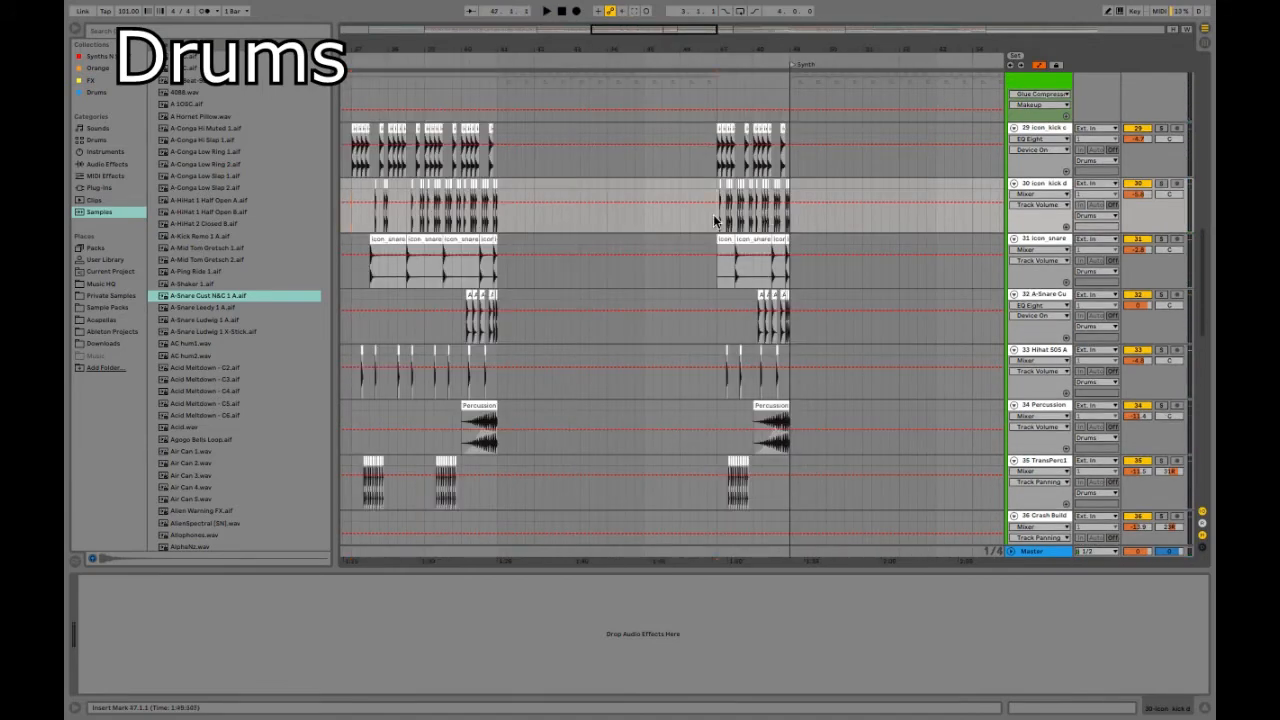
{"action": "scroll", "coordinate": [758, 234], "scroll_direction": "up", "scroll_amount": 5}
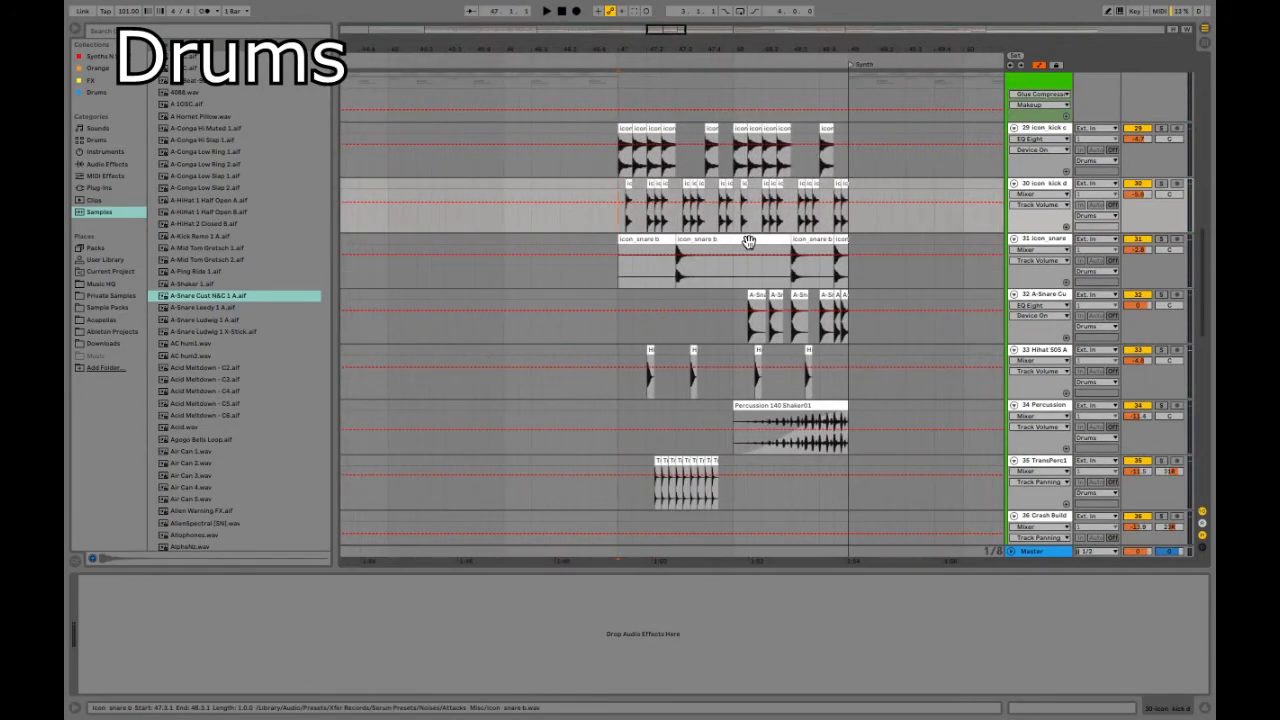
{"action": "scroll", "coordinate": [748, 241], "scroll_direction": "right", "scroll_amount": 2}
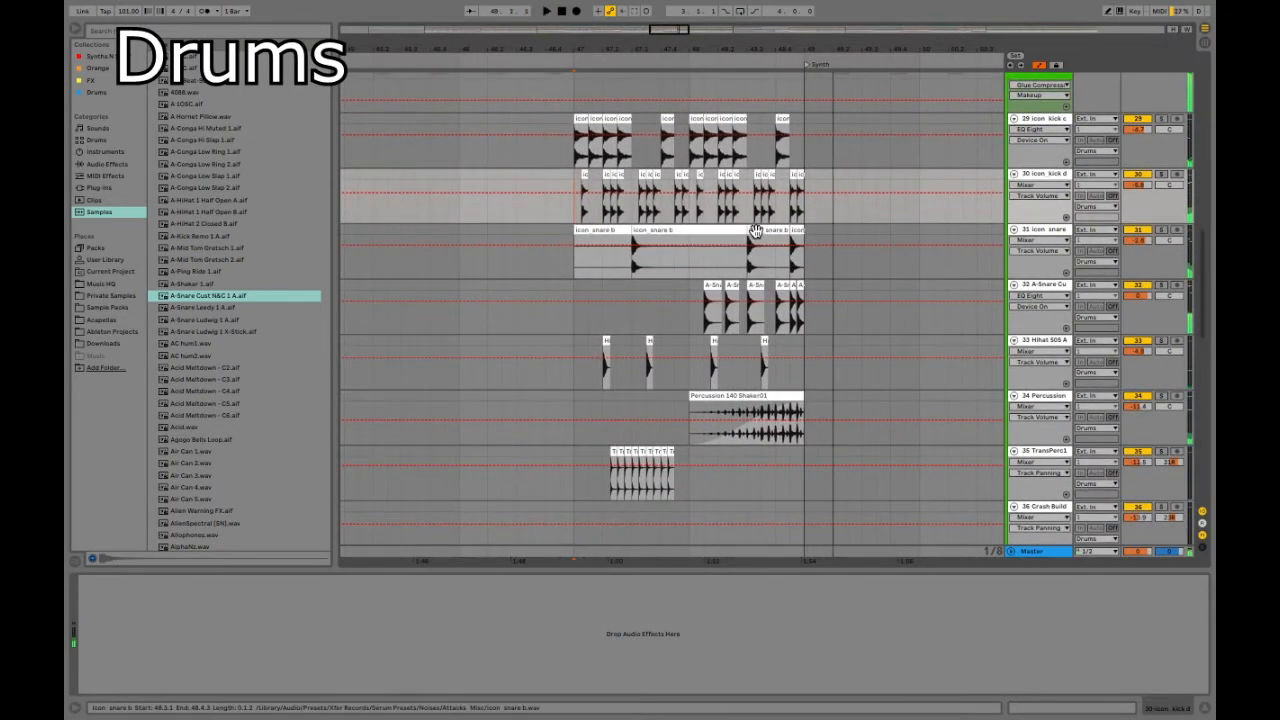
{"action": "scroll", "coordinate": [755, 231], "scroll_direction": "down", "scroll_amount": 6}
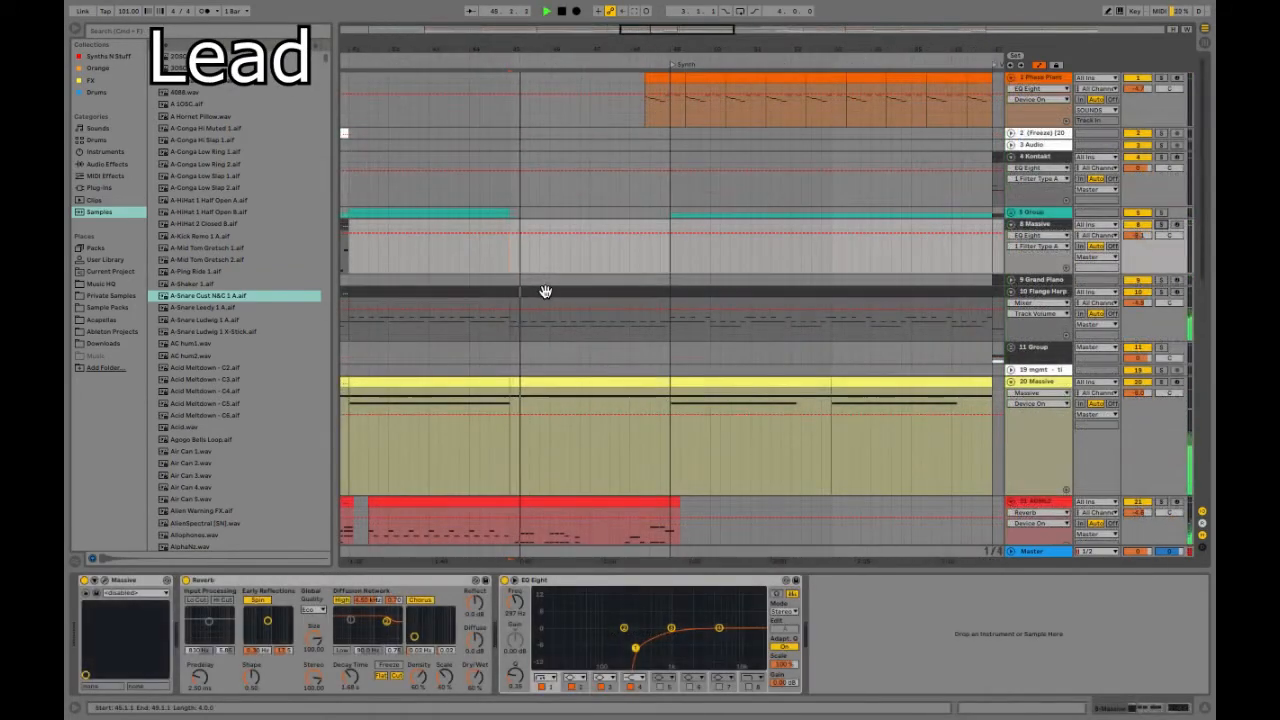
Step: Restart full playback from bar 47 and review the tracks leading into the Synth section
{"action": "key", "text": "space"}
{"action": "left_click", "coordinate": [588, 266]}
{"action": "key", "text": "space"}
{"action": "scroll", "coordinate": [588, 266], "scroll_direction": "down", "scroll_amount": 4}
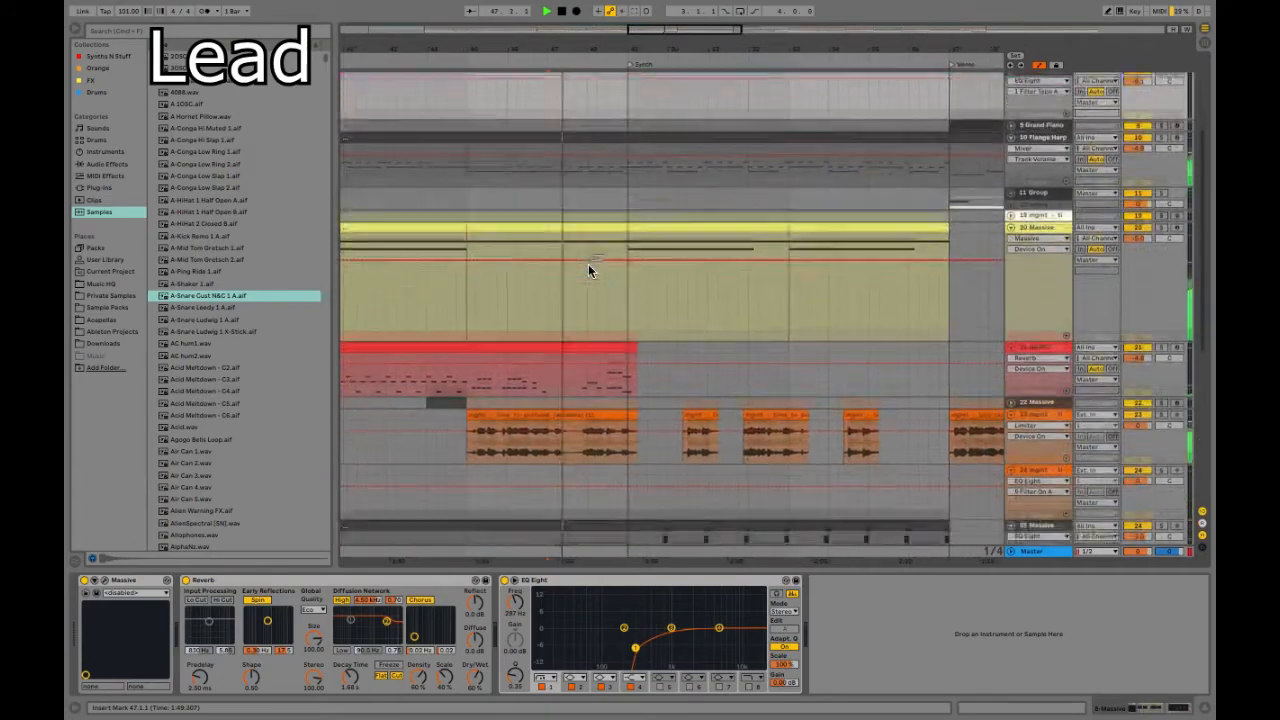
{"action": "scroll", "coordinate": [588, 264], "scroll_direction": "down", "scroll_amount": 8}
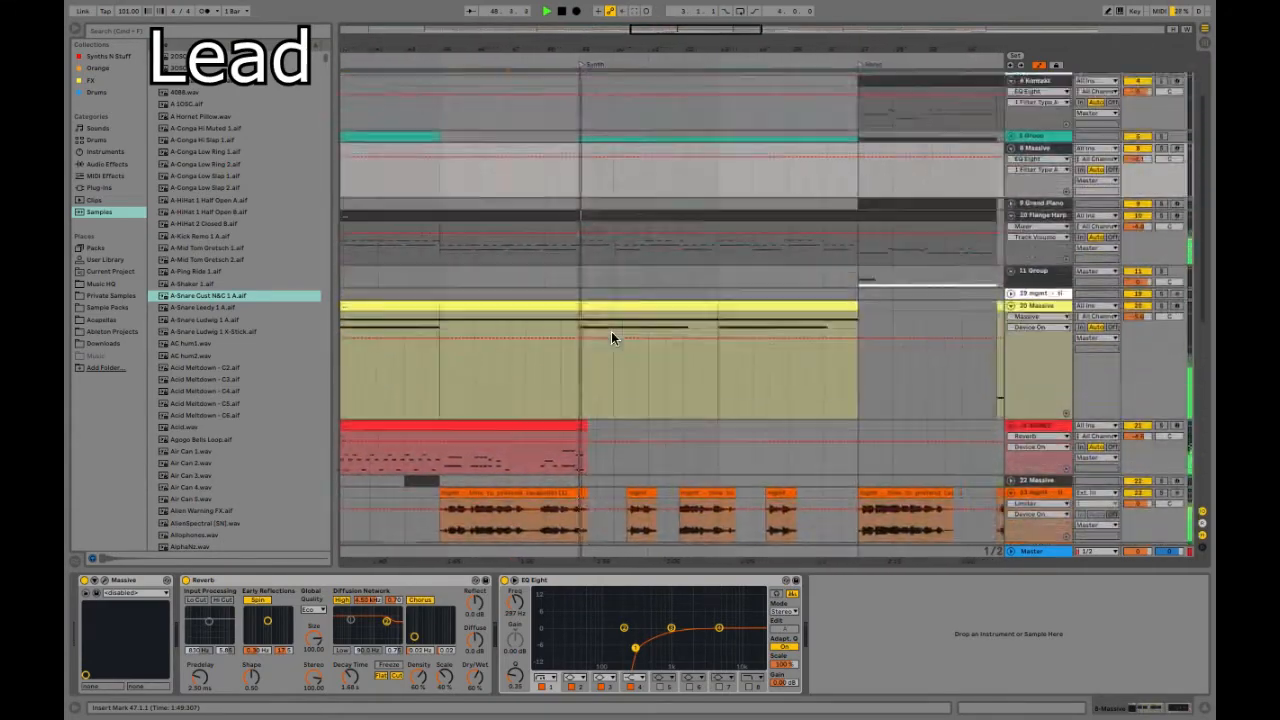
{"action": "scroll", "coordinate": [611, 331], "scroll_direction": "up", "scroll_amount": 3}
{"action": "scroll", "coordinate": [611, 331], "scroll_direction": "left", "scroll_amount": 1}
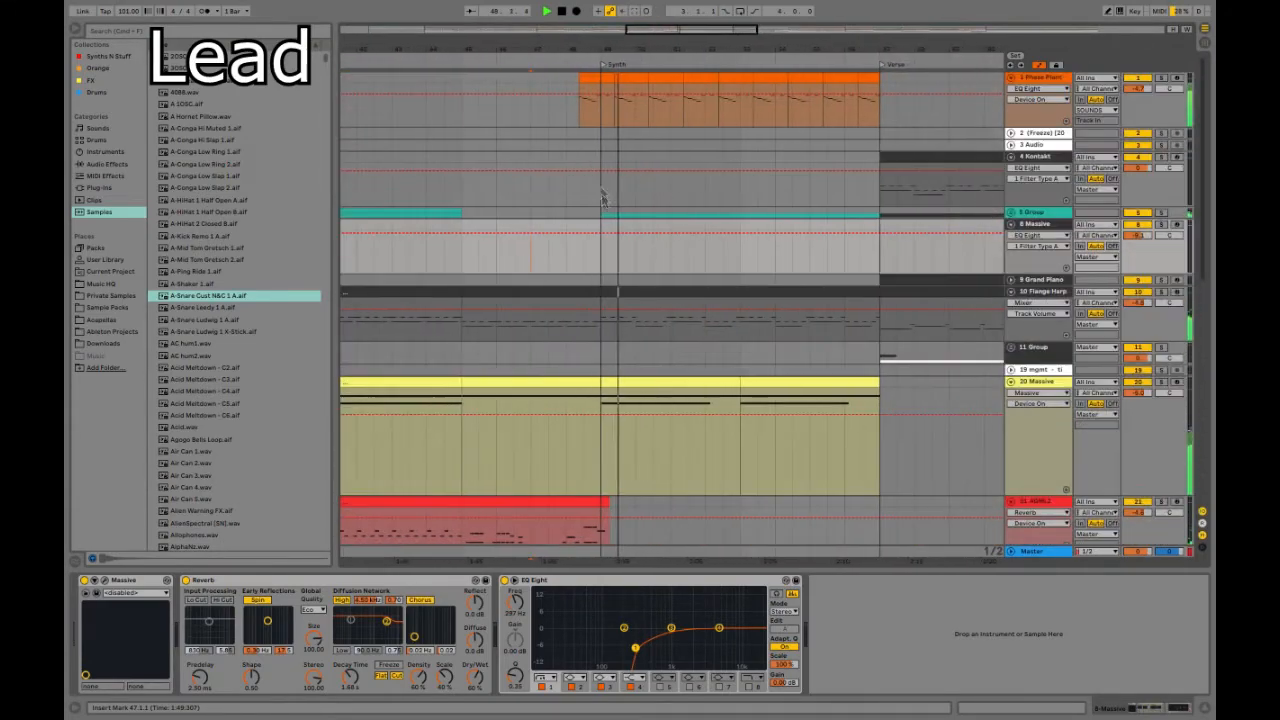
Step: Place the insert marker just before the lead clips on the 1 Phase Plant track and solo the track during playback
{"action": "left_click", "coordinate": [575, 118]}
{"action": "key", "text": "plus"}
{"action": "key", "text": "plus"}
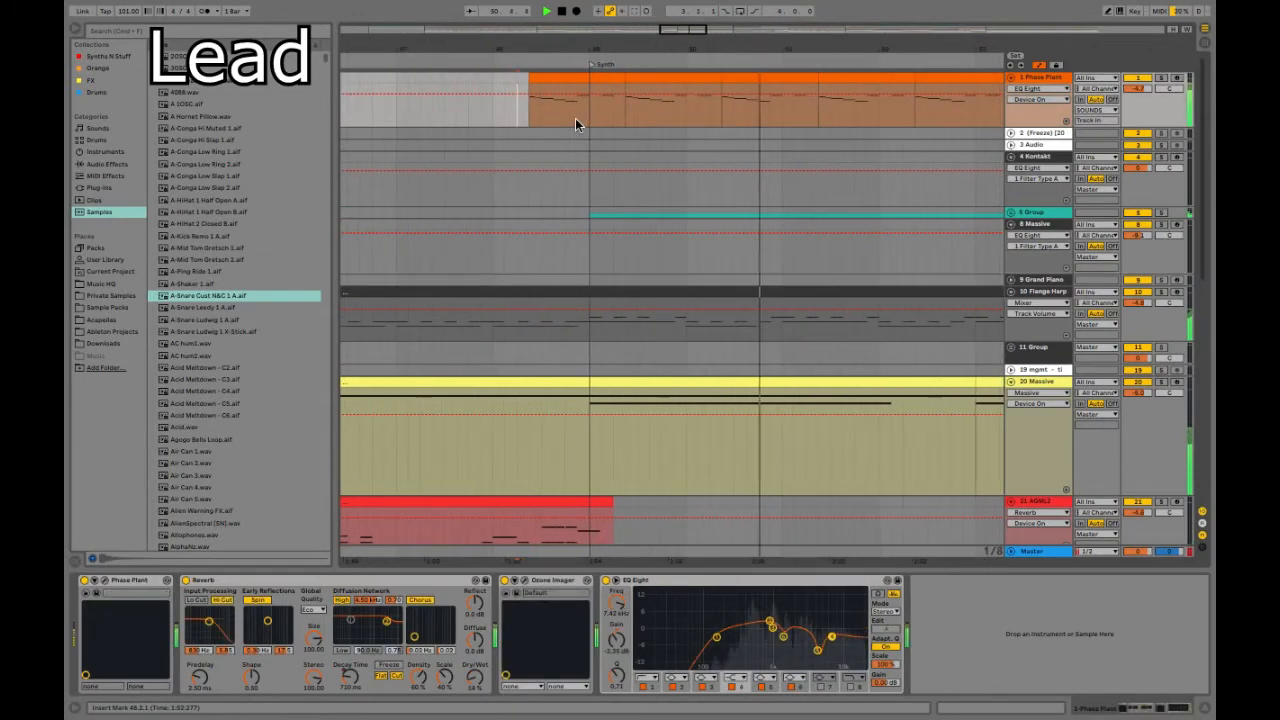
{"action": "key", "text": "minus"}
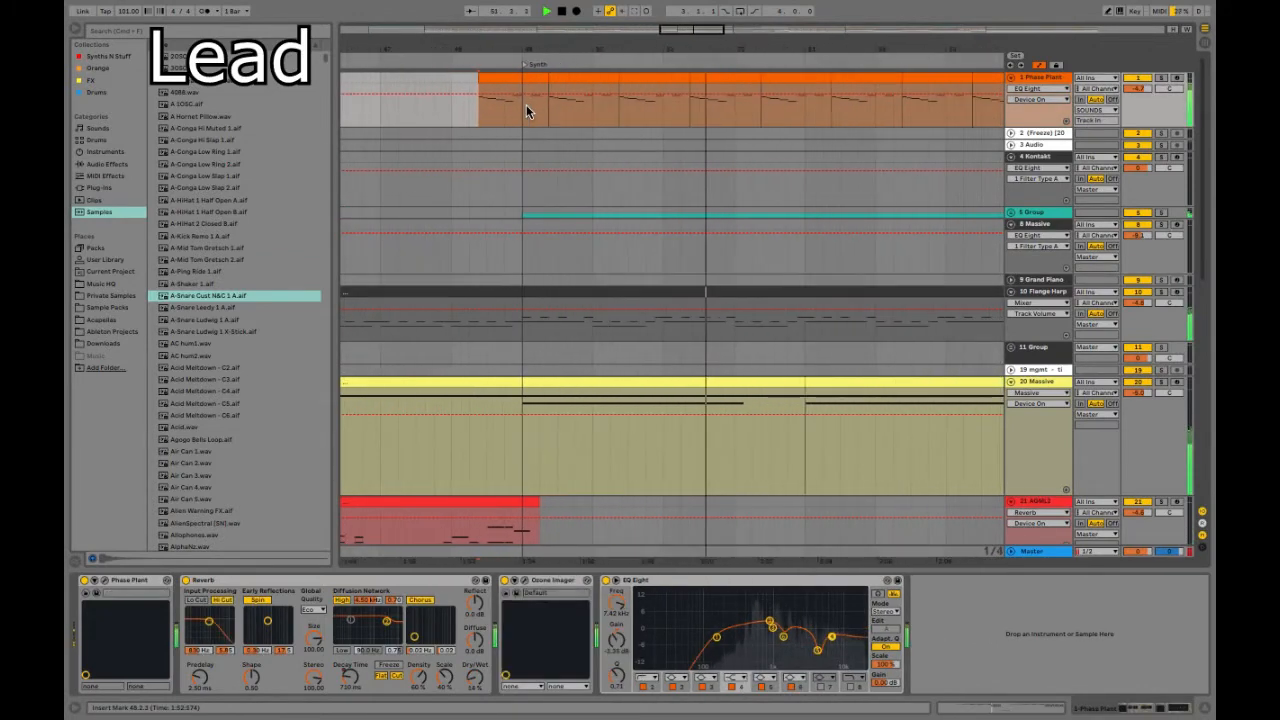
{"action": "key", "text": "minus"}
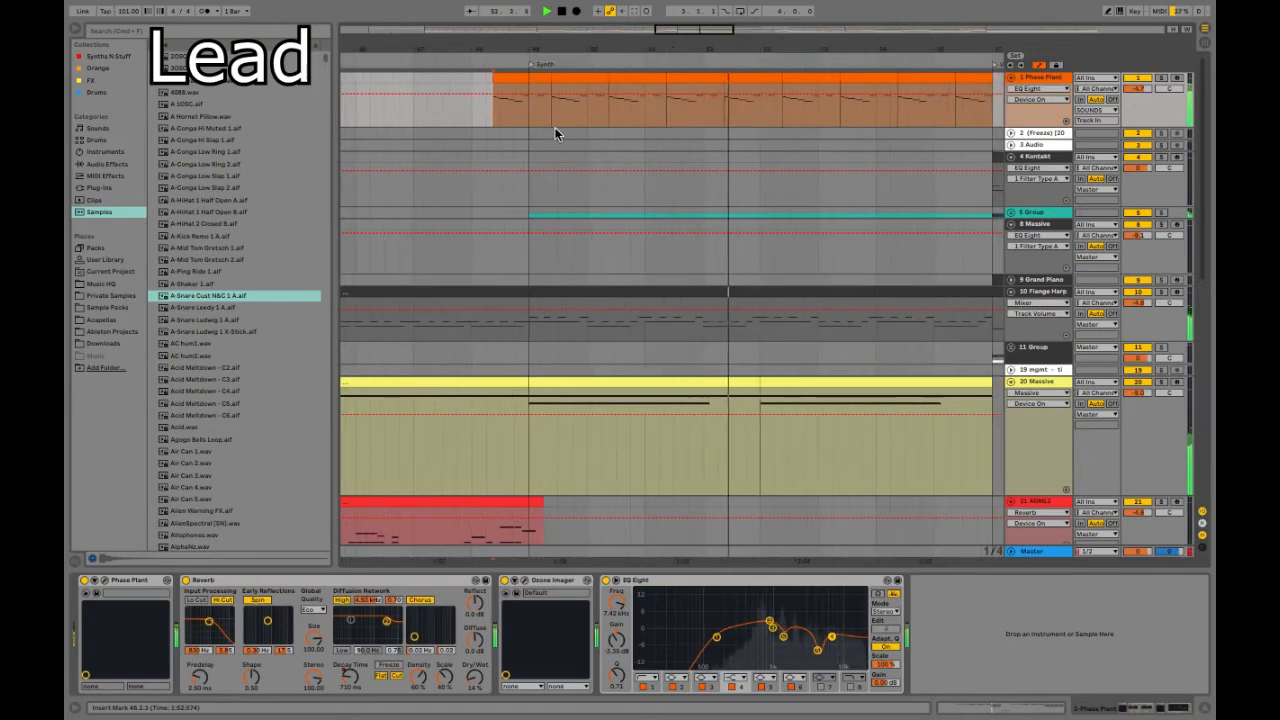
{"action": "left_click", "coordinate": [1163, 79]}
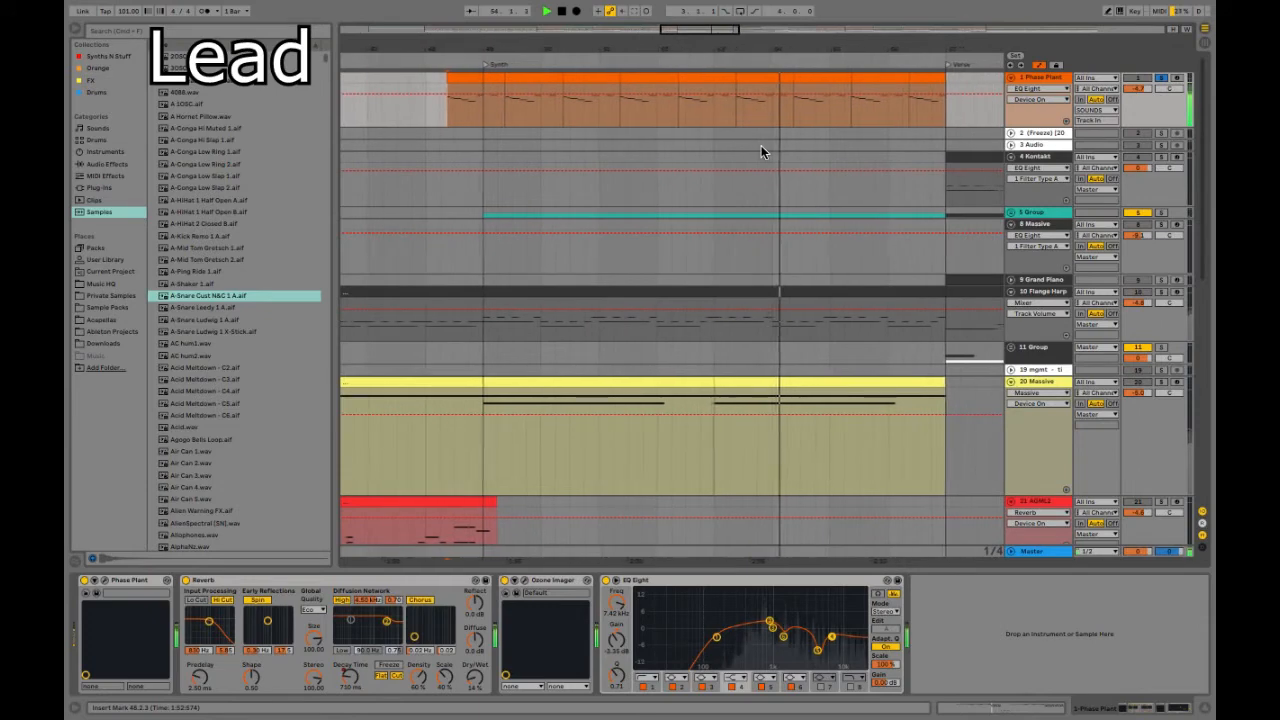
{"action": "left_click", "coordinate": [1025, 80]}
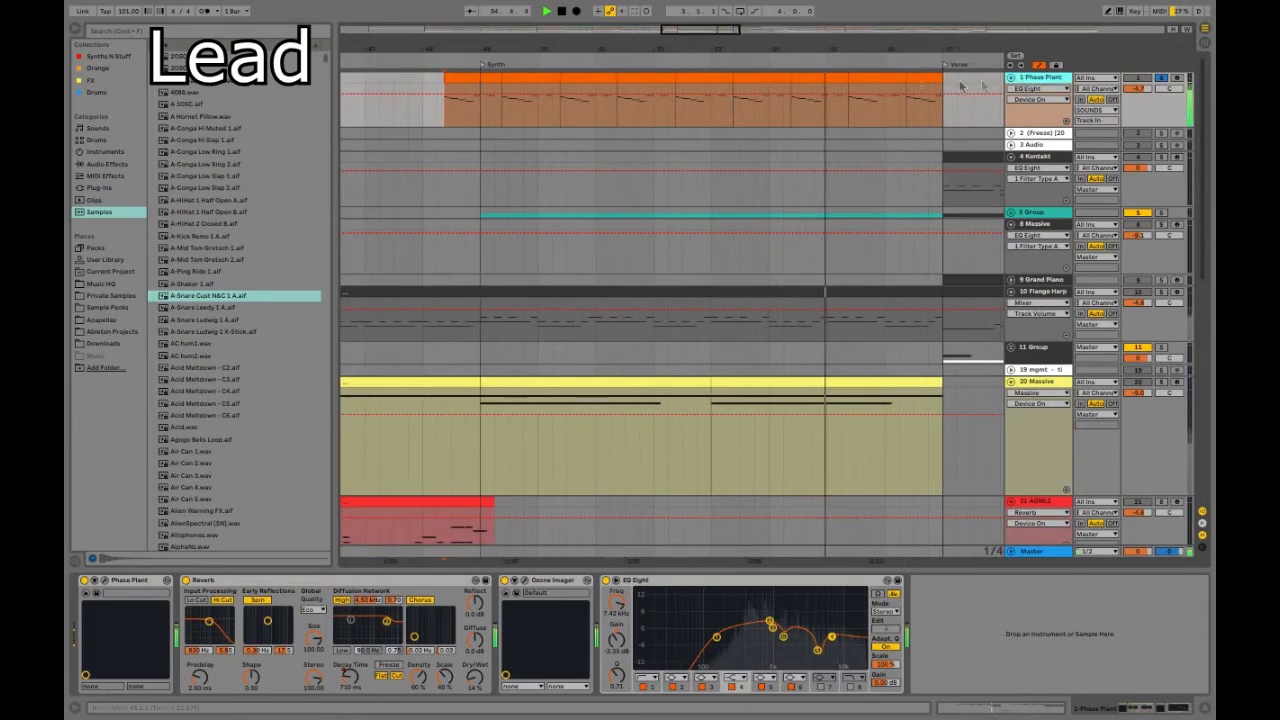
Step: Open the Phase Plant synth window and examine its wavetable, analog, filter and LFO settings
{"action": "left_click", "coordinate": [104, 585]}
{"action": "left_click_drag", "start_coordinate": [400, 26], "coordinate": [442, 59]}
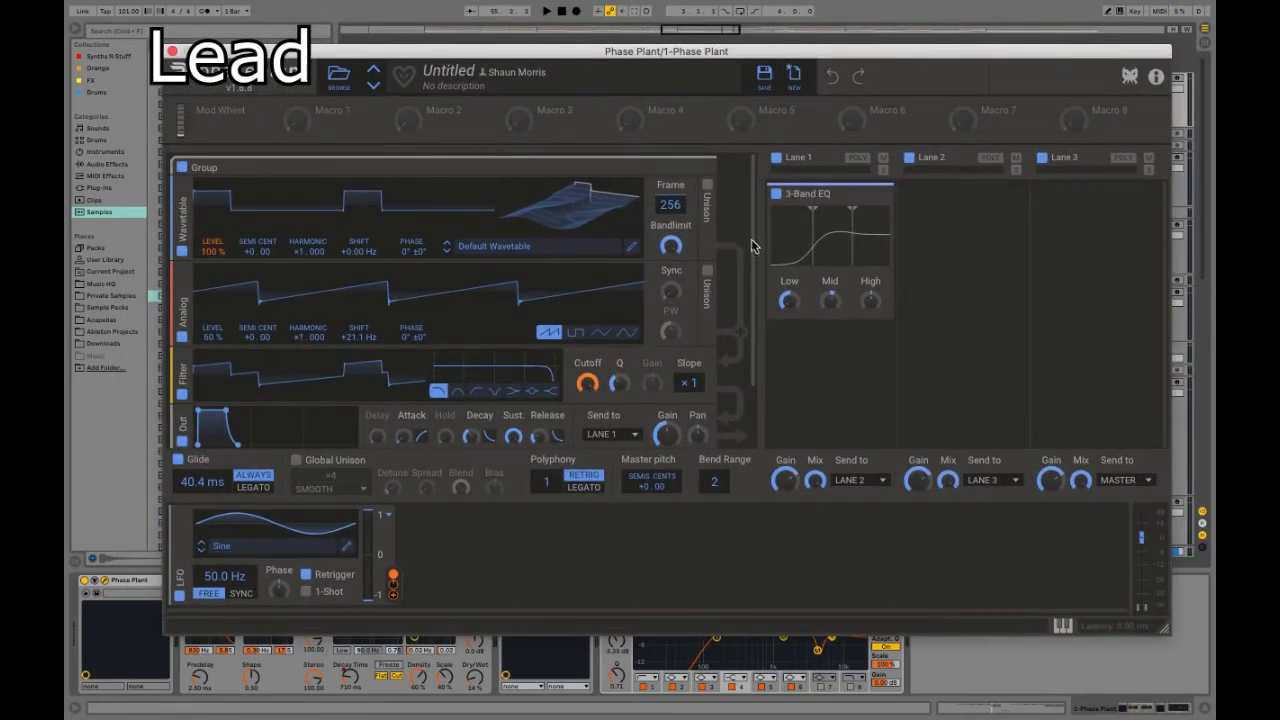
{"action": "scroll", "coordinate": [436, 329], "scroll_direction": "down", "scroll_amount": 2}
{"action": "scroll", "coordinate": [434, 330], "scroll_direction": "up", "scroll_amount": 2}
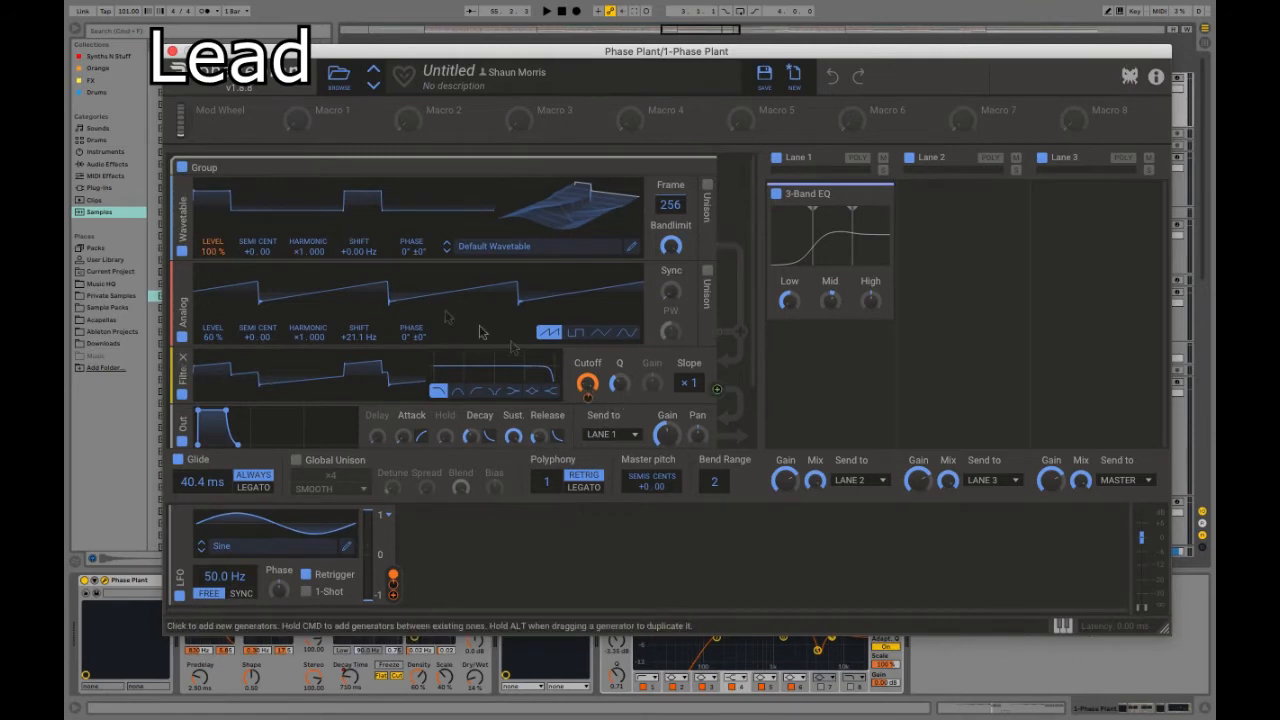
Step: Play the soloed lead and remove the 50.0 Hz sine LFO modulator from Phase Plant
{"action": "key", "text": "space"}
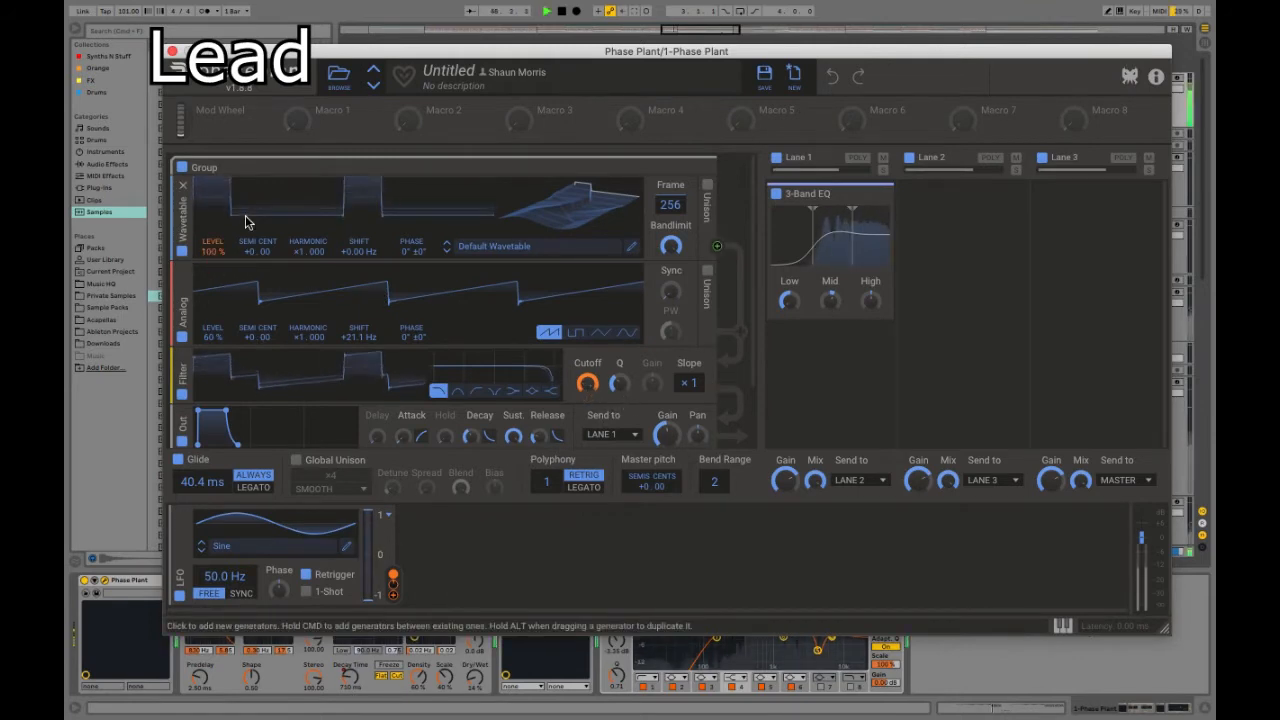
{"action": "left_click", "coordinate": [179, 522]}
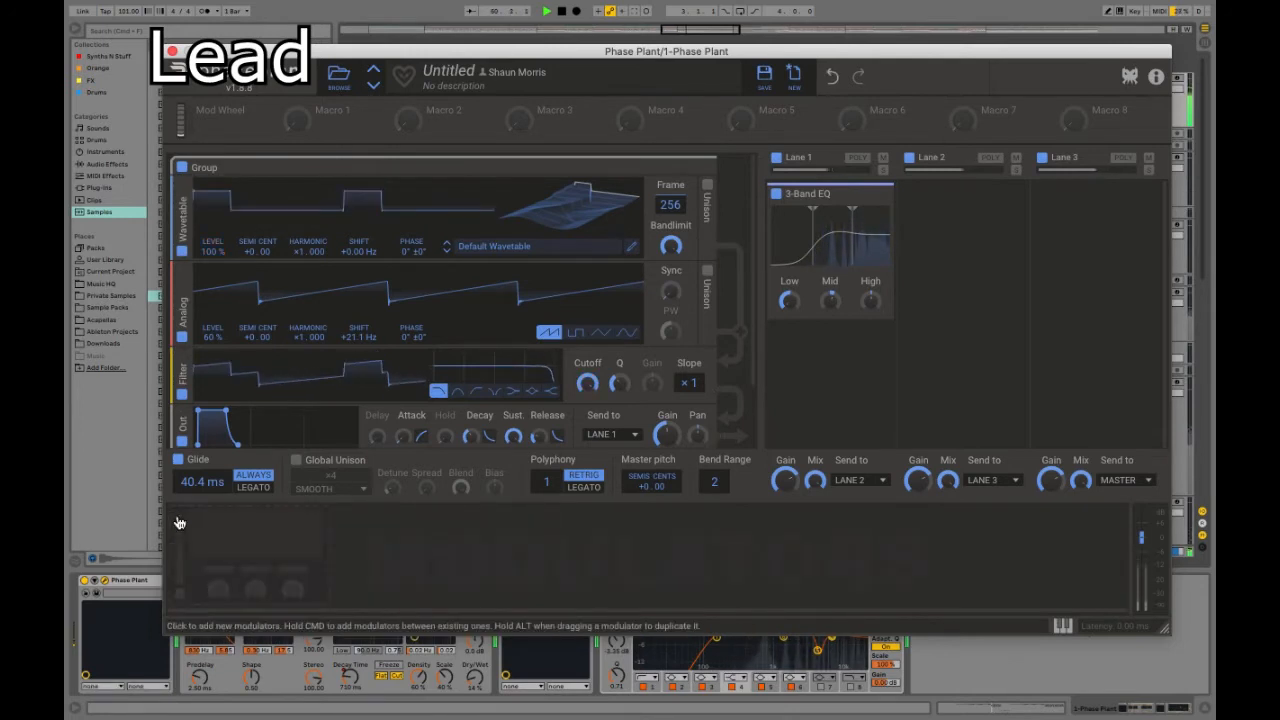
Step: Undo the LFO removal and audition the Phase Plant lead with its analog oscillator switched off and back on
{"action": "key", "text": "super+z"}
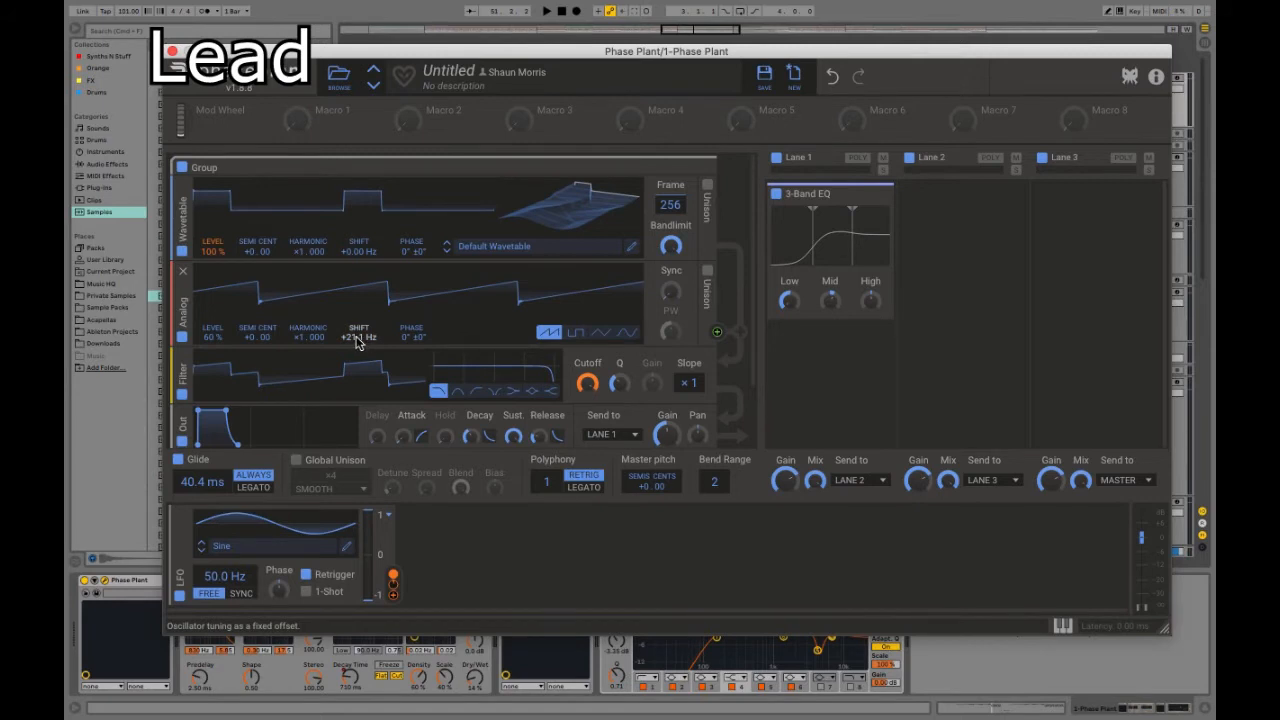
{"action": "left_click", "coordinate": [183, 339]}
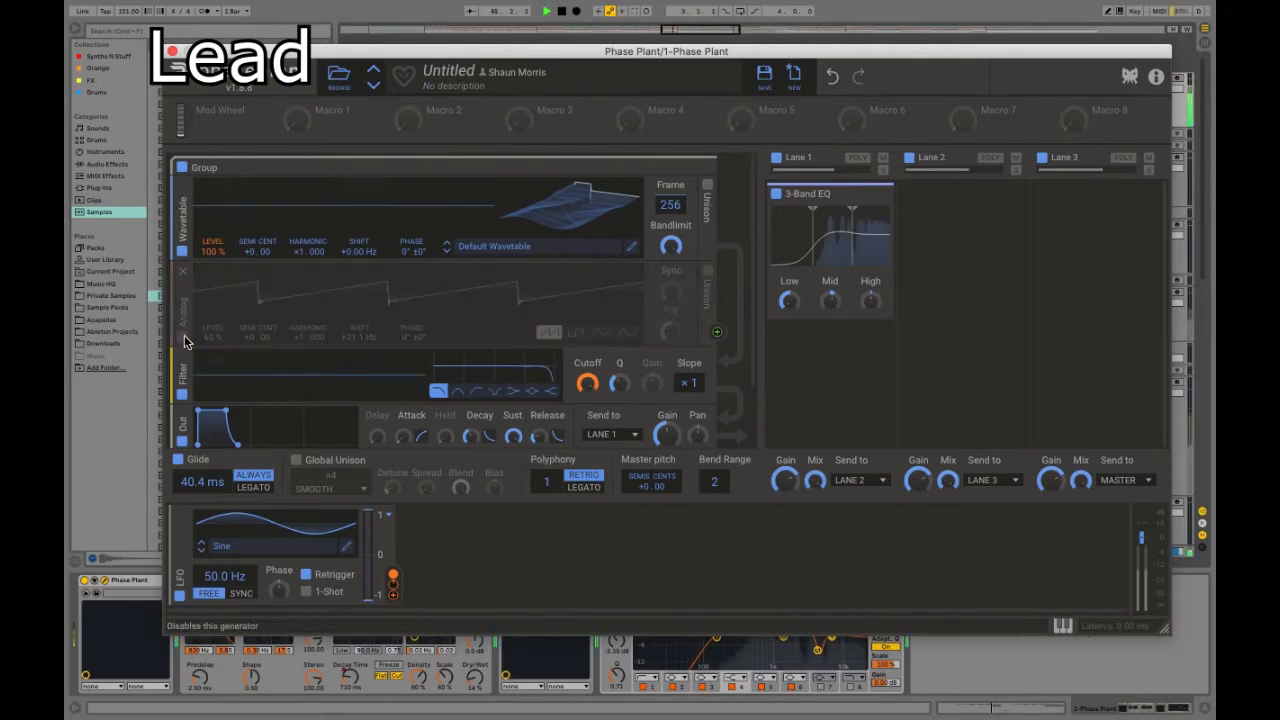
{"action": "left_click", "coordinate": [183, 339]}
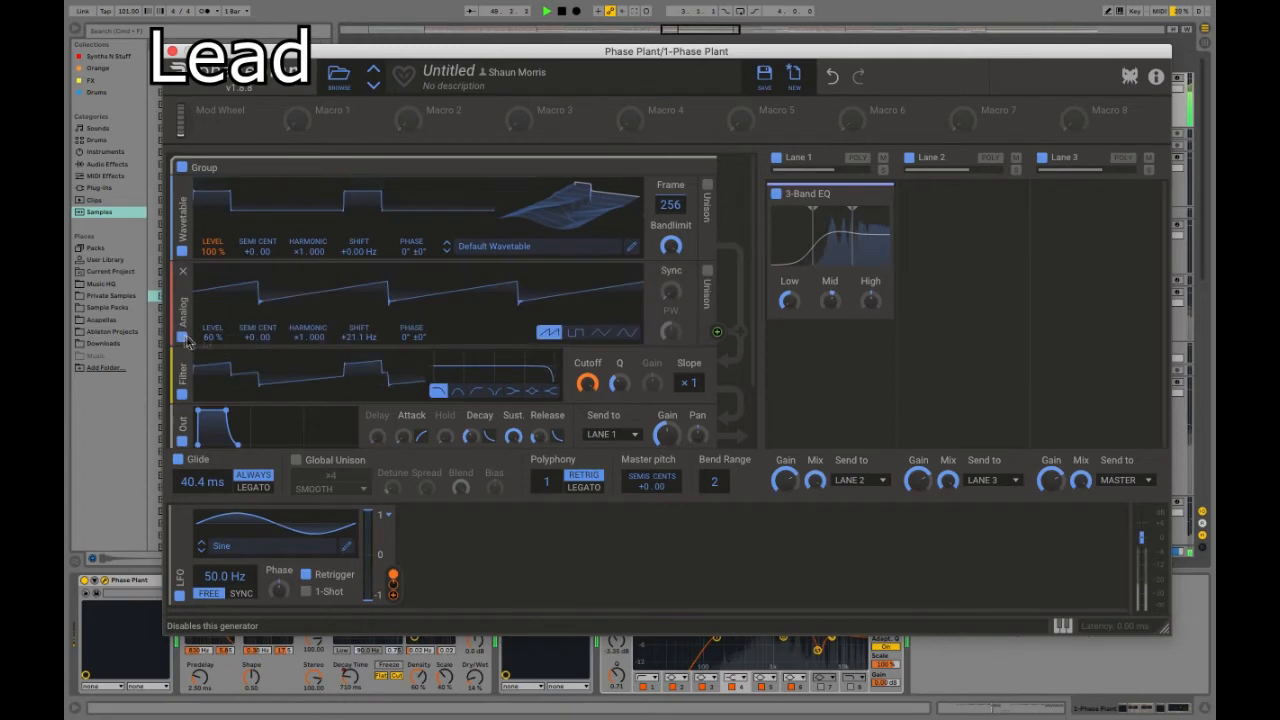
{"action": "mouse_move", "coordinate": [359, 337]}
{"action": "left_mouse_down"}
{"action": "mouse_move", "coordinate": [359, 405]}
{"action": "mouse_move", "coordinate": [359, 346]}
{"action": "left_mouse_up"}
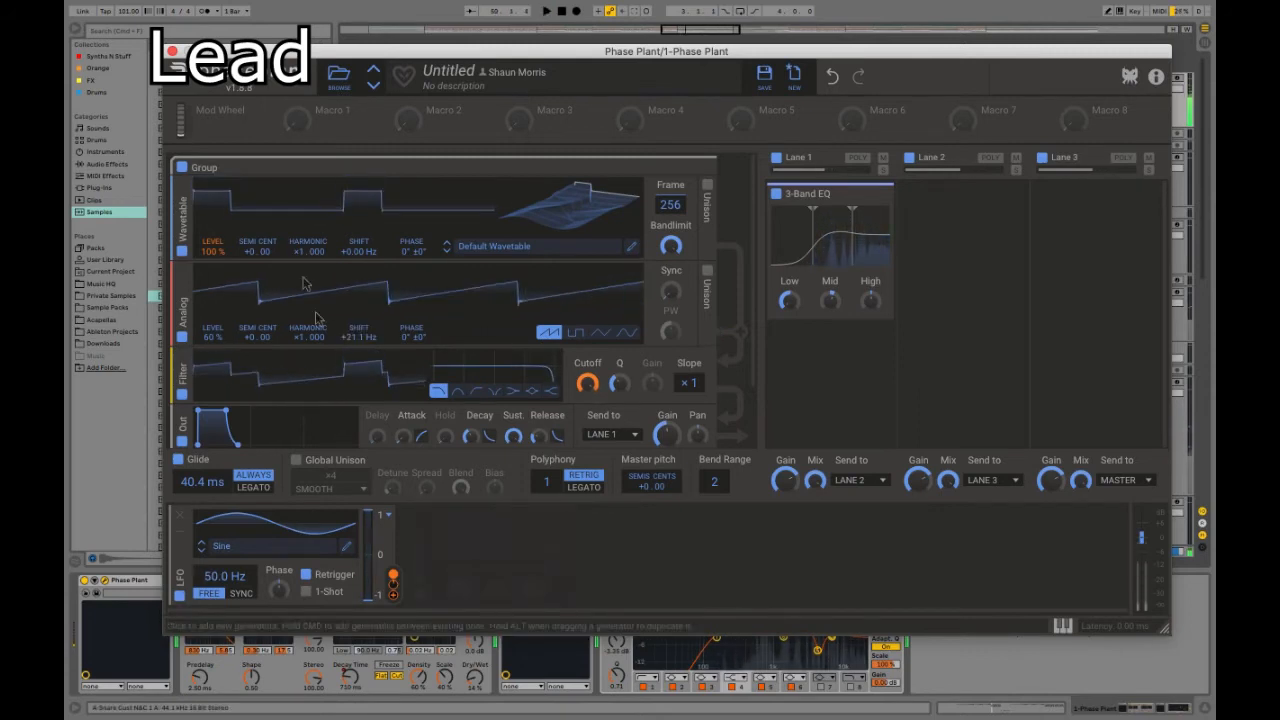
{"action": "left_click", "coordinate": [172, 52]}
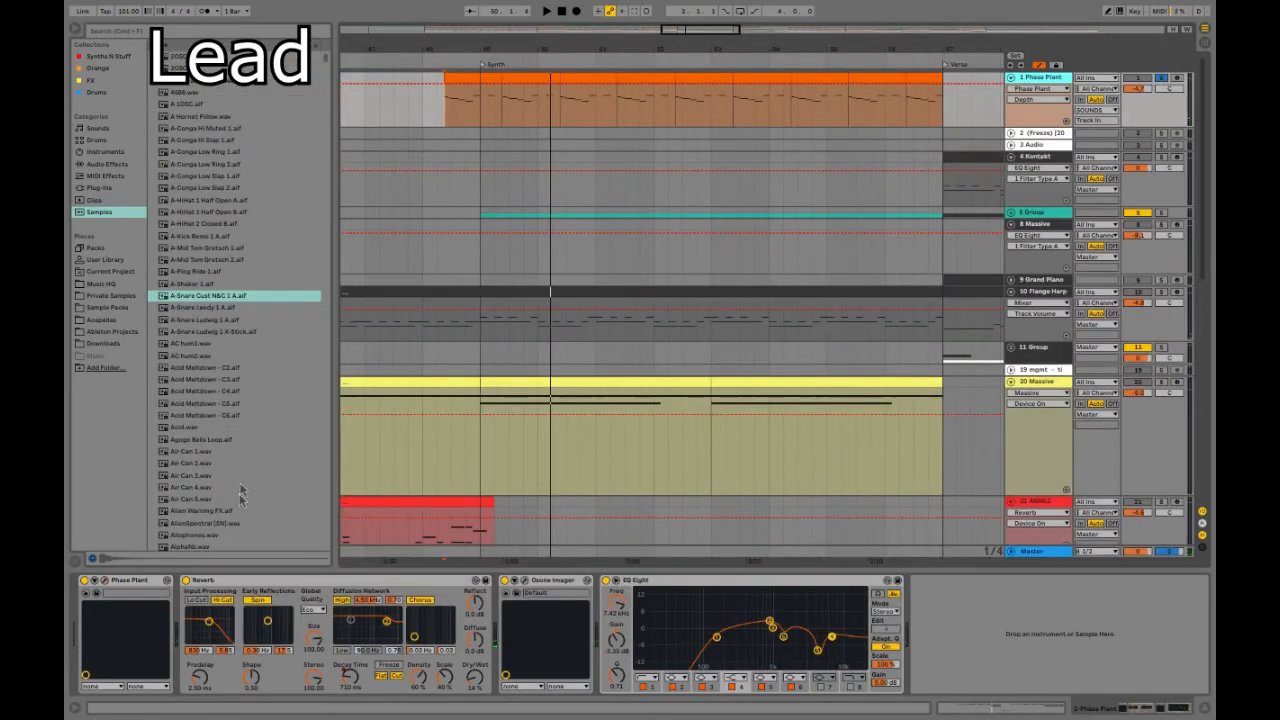
Step: Bypass and re-enable the lead's Reverb, playing the lead while examining the Ozone Imager vectorscope
{"action": "left_click", "coordinate": [185, 580]}
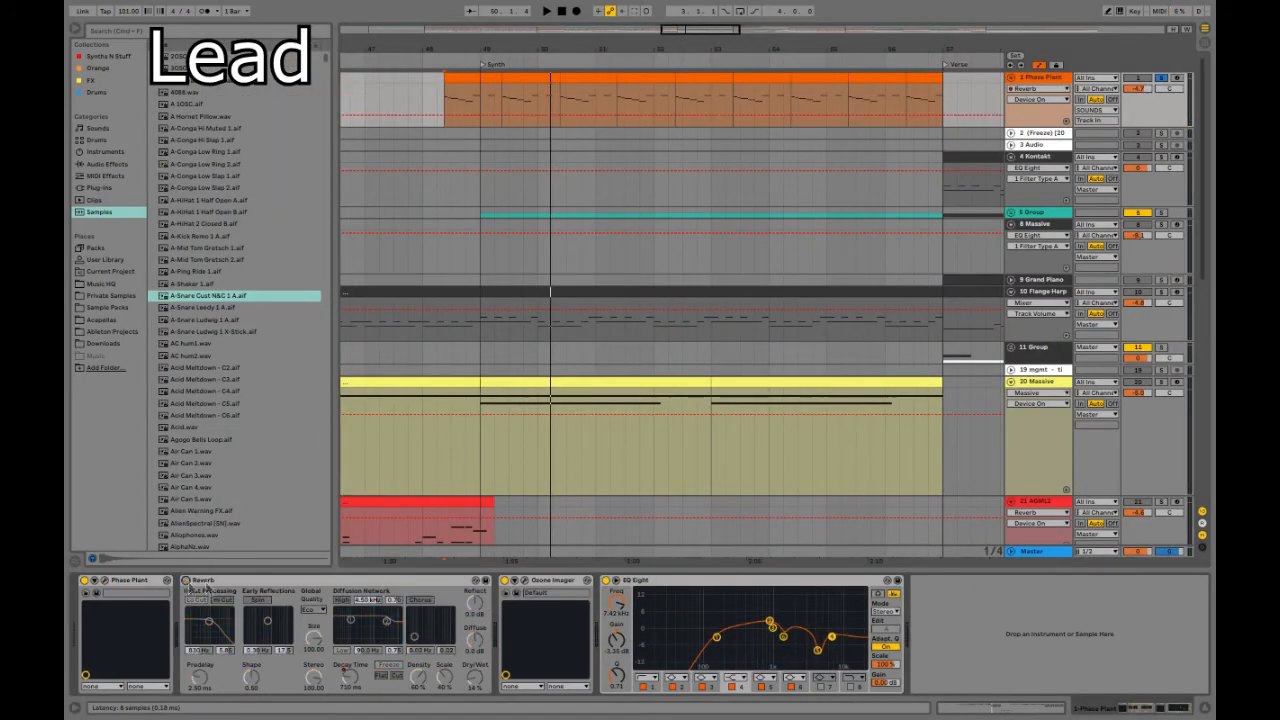
{"action": "left_click", "coordinate": [525, 582]}
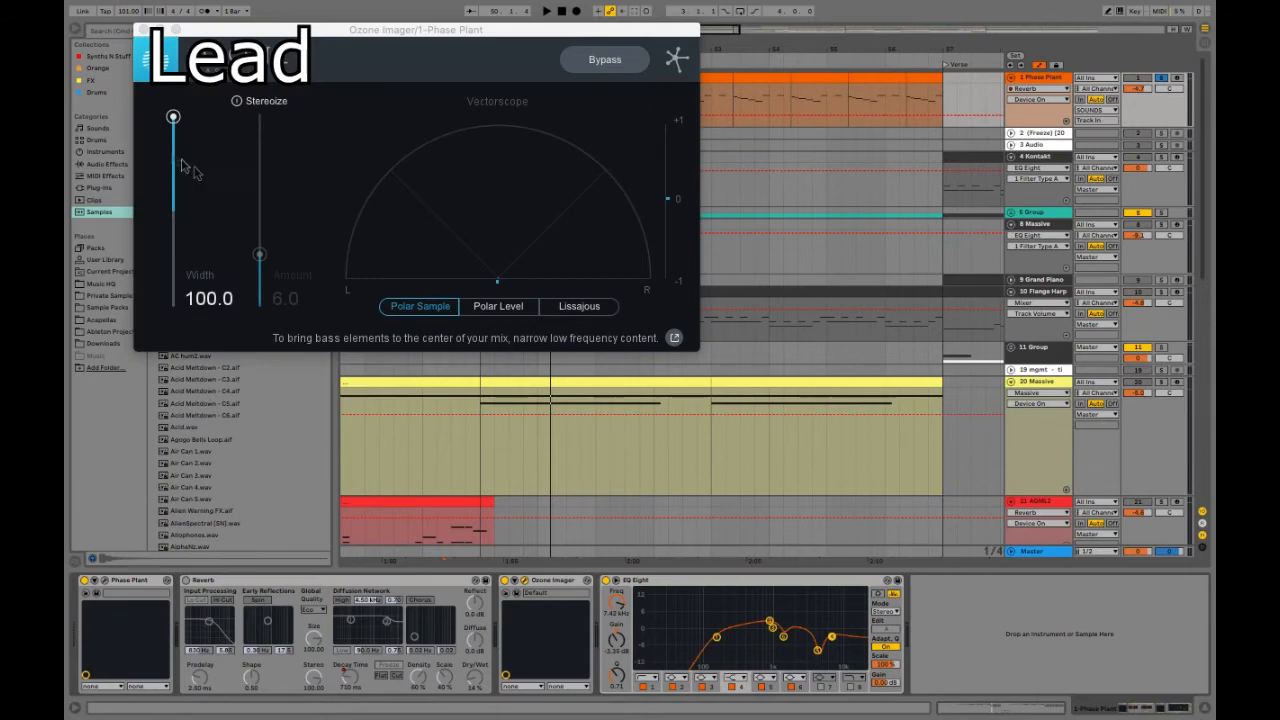
{"action": "left_click", "coordinate": [186, 580]}
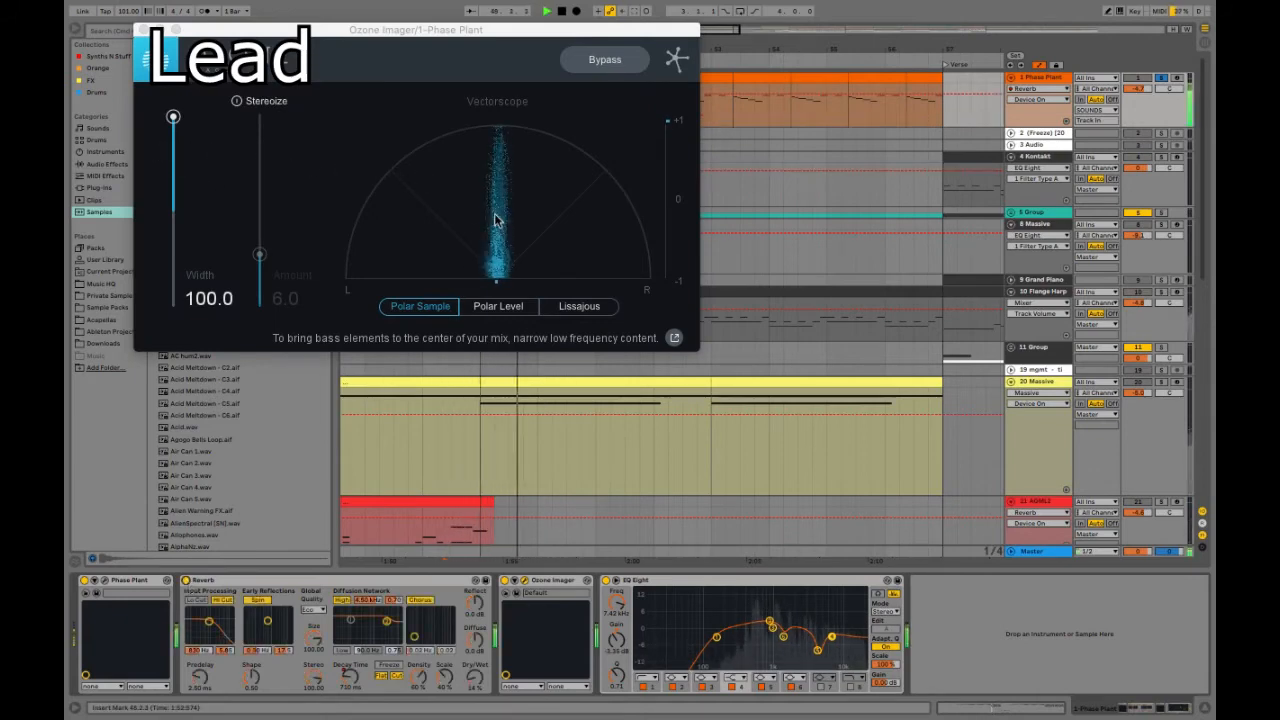
{"action": "key", "text": "space"}
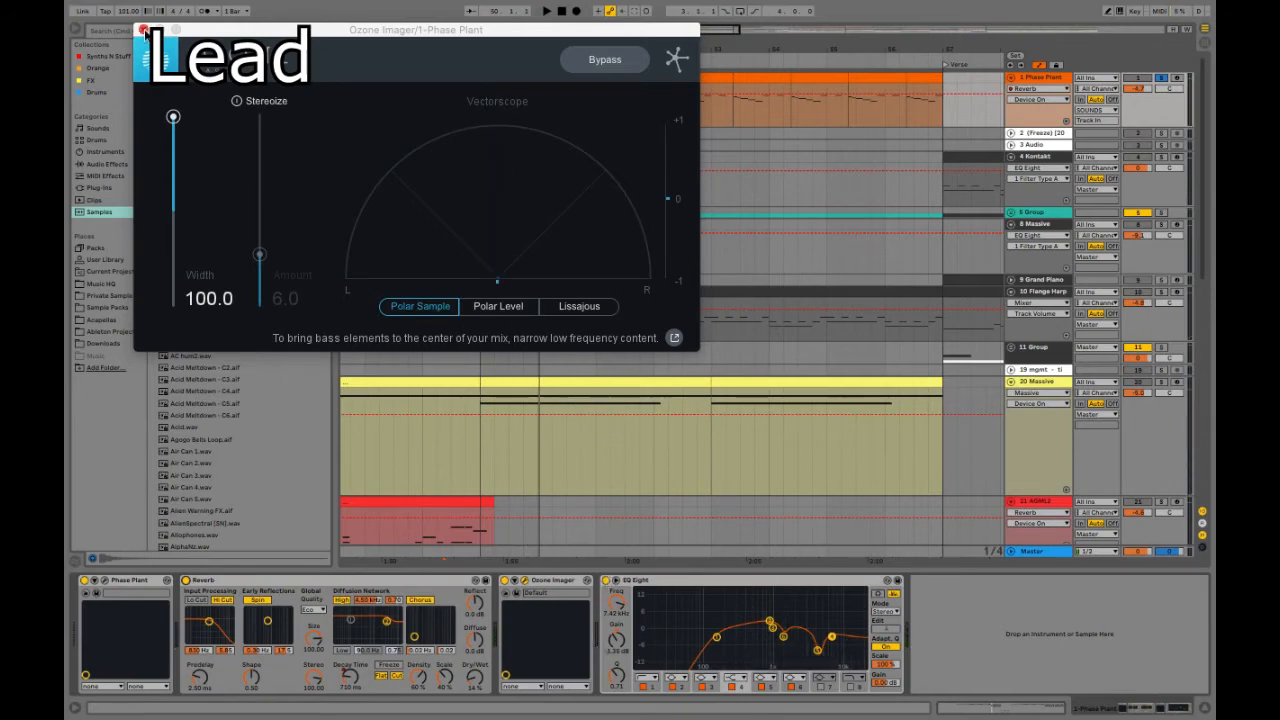
{"action": "left_click", "coordinate": [145, 30]}
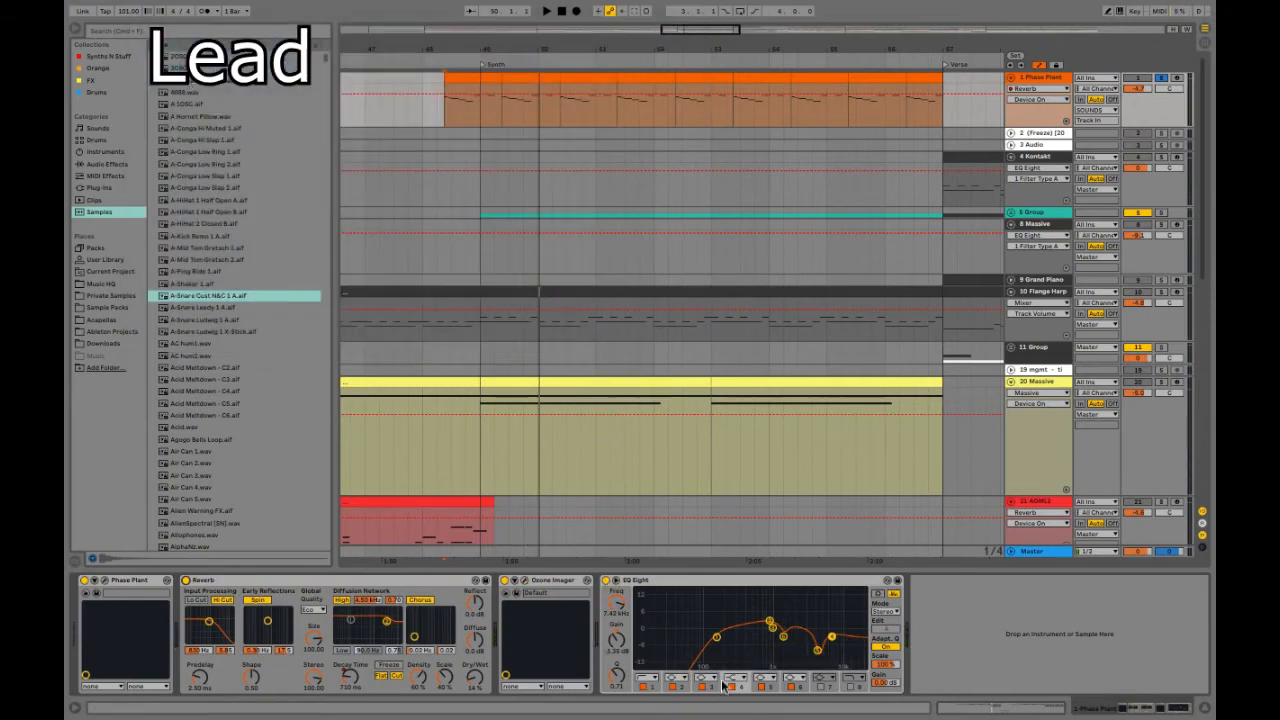
Step: Audition the soloed lead with its EQ Eight switched off and back on
{"action": "left_click", "coordinate": [605, 587]}
{"action": "key", "text": "space"}
{"action": "left_click", "coordinate": [606, 582]}
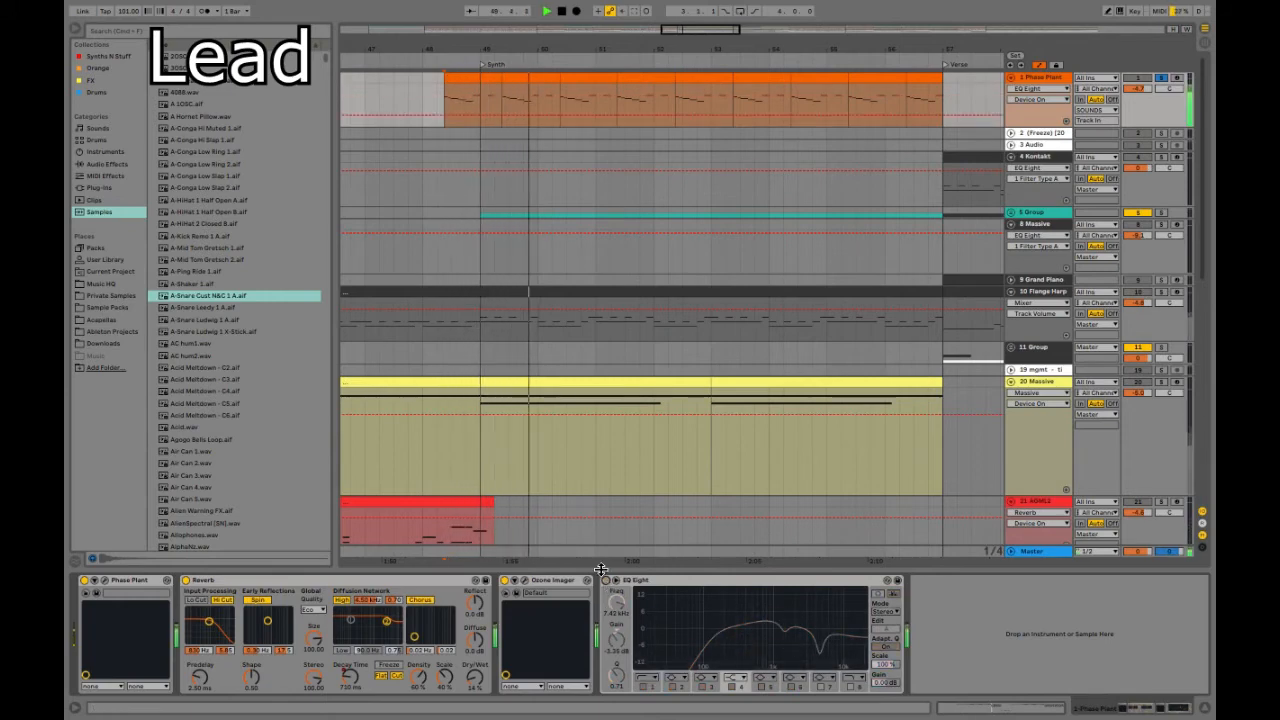
{"action": "left_click", "coordinate": [605, 582]}
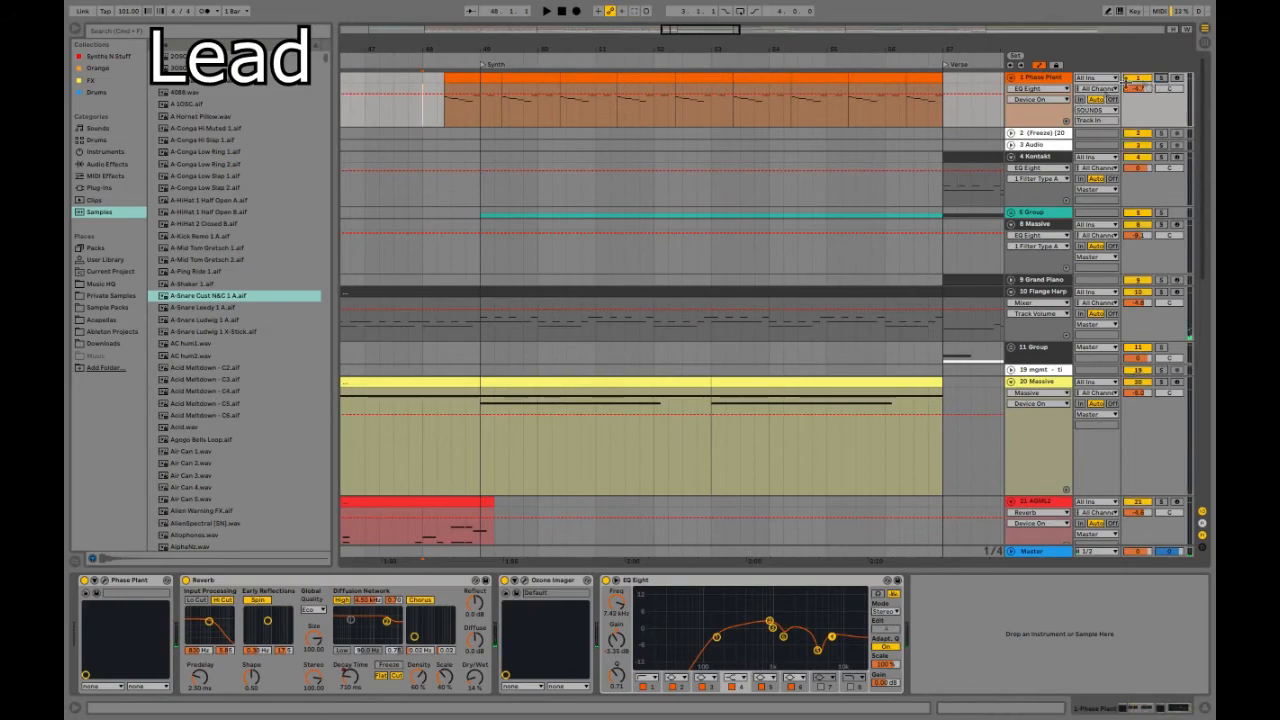
Step: Play all tracks together from bar 48 and review the parts of the Synth section down to the drums
{"action": "key", "text": "space"}
{"action": "scroll", "coordinate": [559, 259], "scroll_direction": "up", "scroll_amount": 3}
{"action": "scroll", "coordinate": [559, 259], "scroll_direction": "down", "scroll_amount": 6}
{"action": "scroll", "coordinate": [559, 259], "scroll_direction": "down", "scroll_amount": 1}
{"action": "scroll", "coordinate": [560, 260], "scroll_direction": "up", "scroll_amount": 1}
{"action": "scroll", "coordinate": [560, 260], "scroll_direction": "down", "scroll_amount": 3}
{"action": "scroll", "coordinate": [571, 289], "scroll_direction": "down", "scroll_amount": 3}
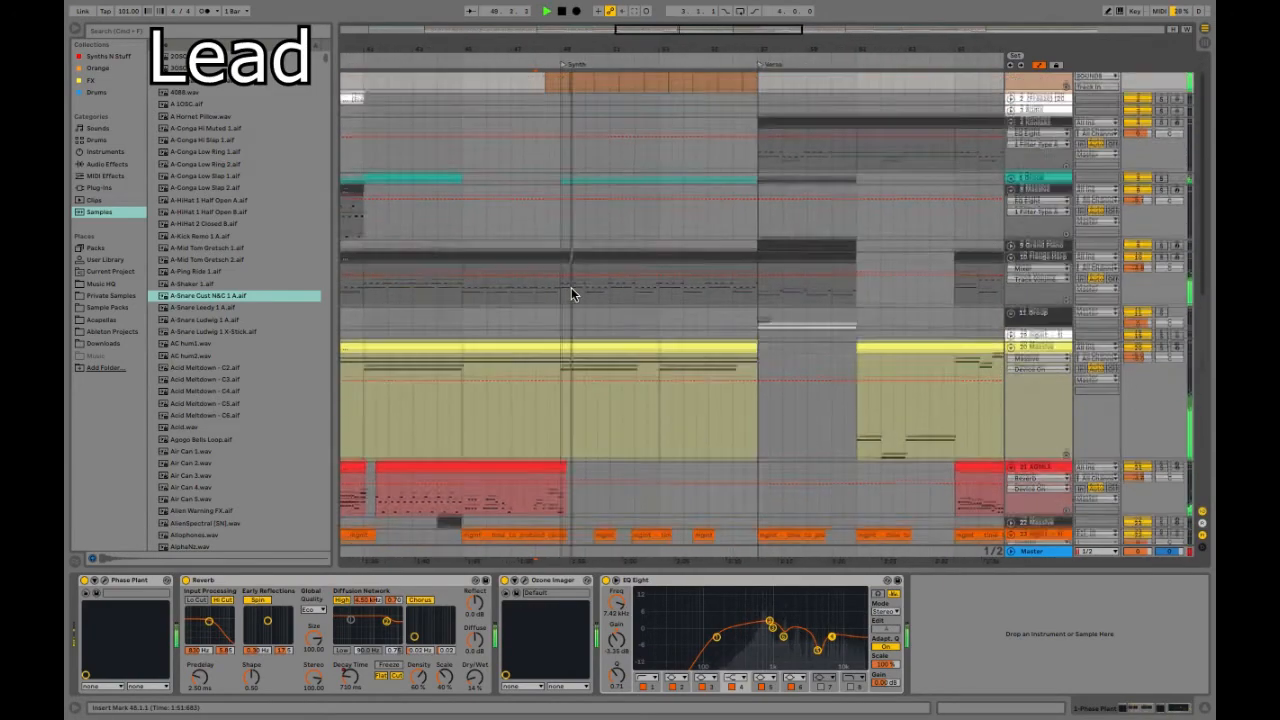
{"action": "scroll", "coordinate": [571, 289], "scroll_direction": "down", "scroll_amount": 5}
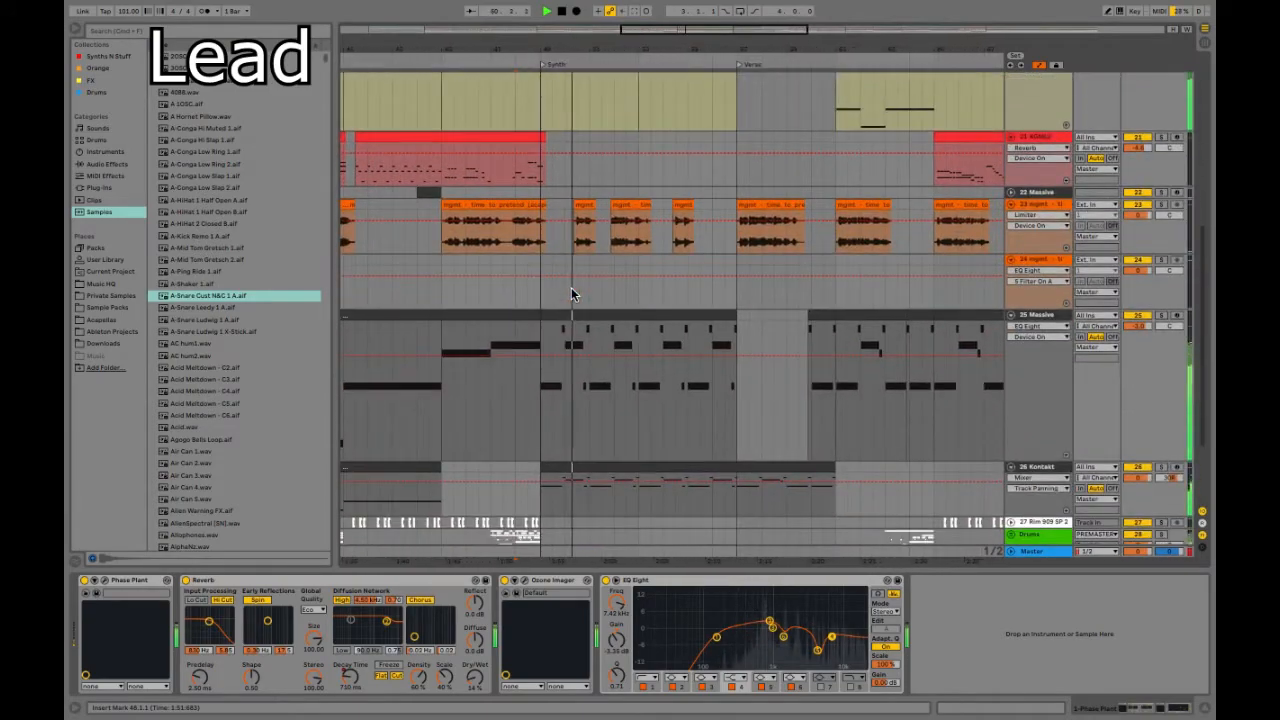
{"action": "scroll", "coordinate": [571, 287], "scroll_direction": "up", "scroll_amount": 1}
{"action": "scroll", "coordinate": [571, 287], "scroll_direction": "down", "scroll_amount": 4}
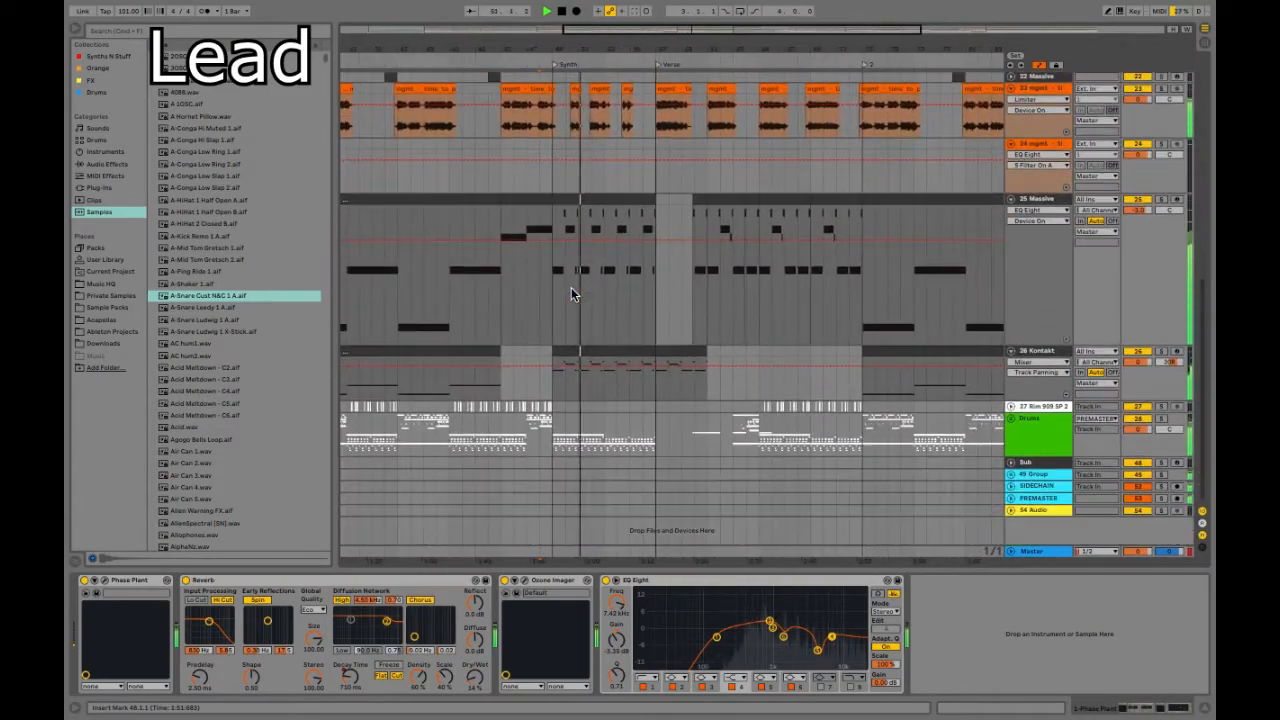
{"action": "scroll", "coordinate": [571, 287], "scroll_direction": "up", "scroll_amount": 6}
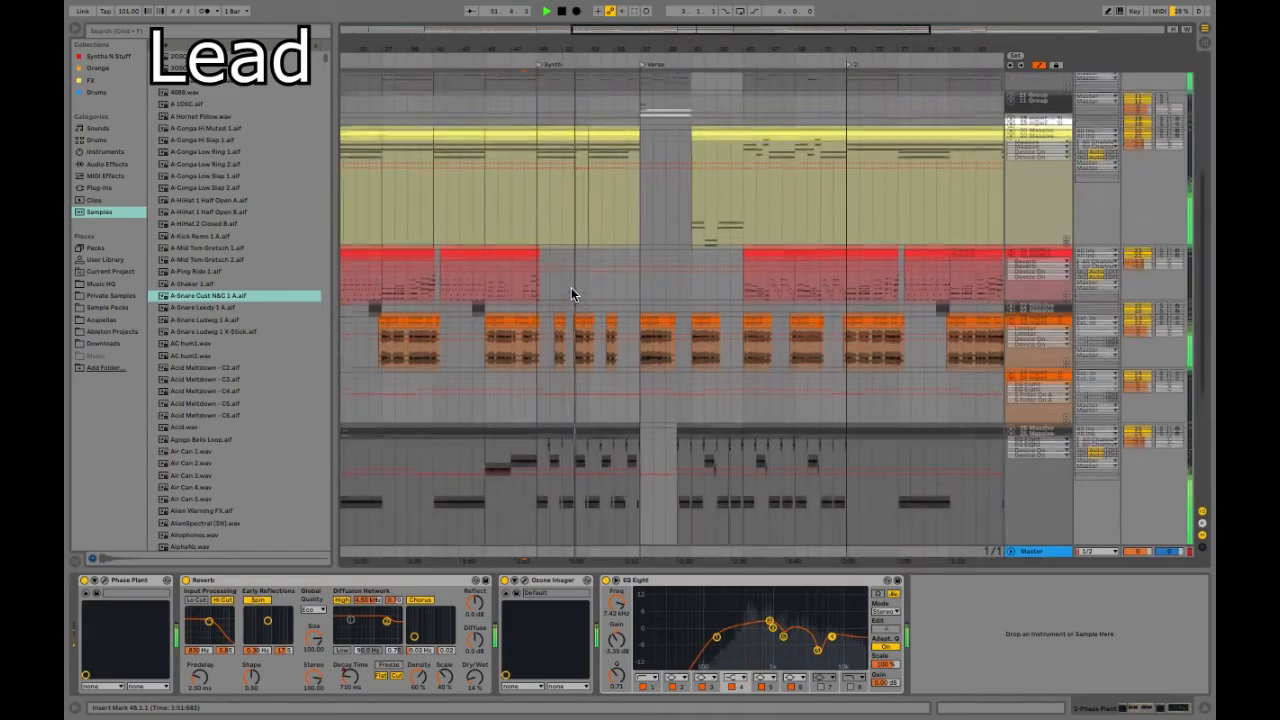
{"action": "scroll", "coordinate": [571, 287], "scroll_direction": "up", "scroll_amount": 6}
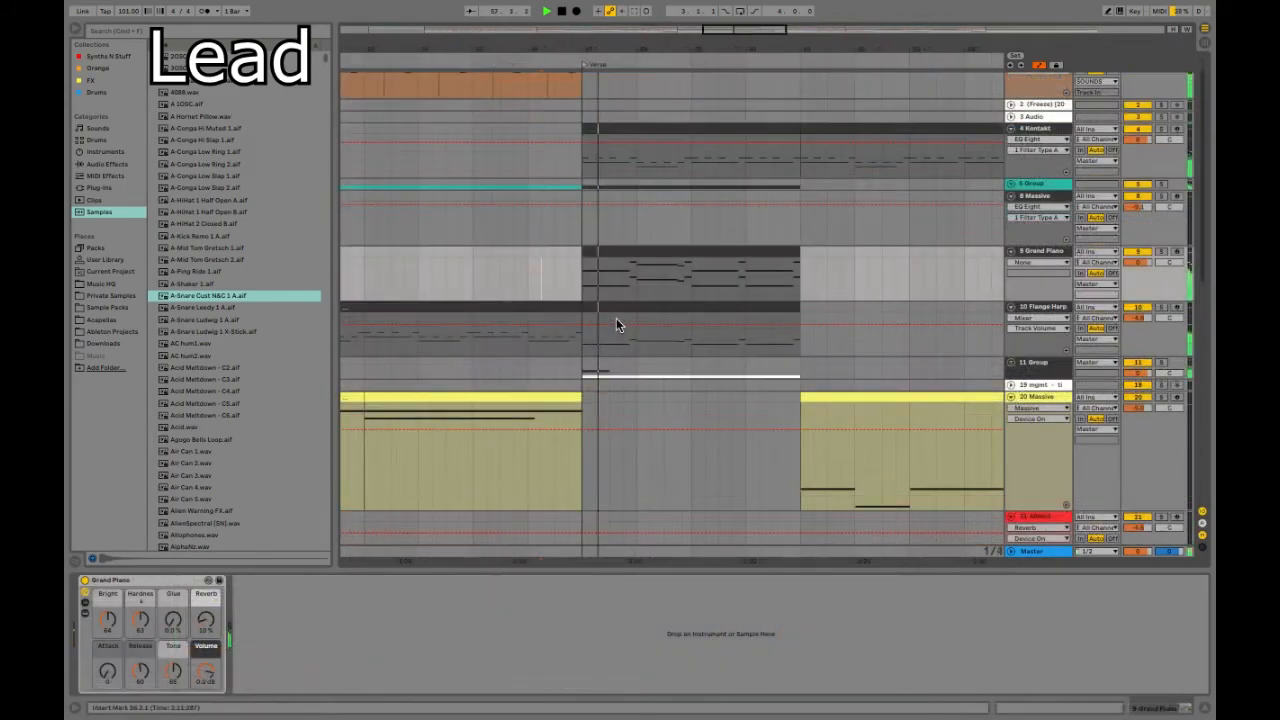
Step: Play the Verse variation from bar 57 and review its tracks, unfolding 11 Group to examine the layers inside
{"action": "scroll", "coordinate": [616, 319], "scroll_direction": "down", "scroll_amount": 3}
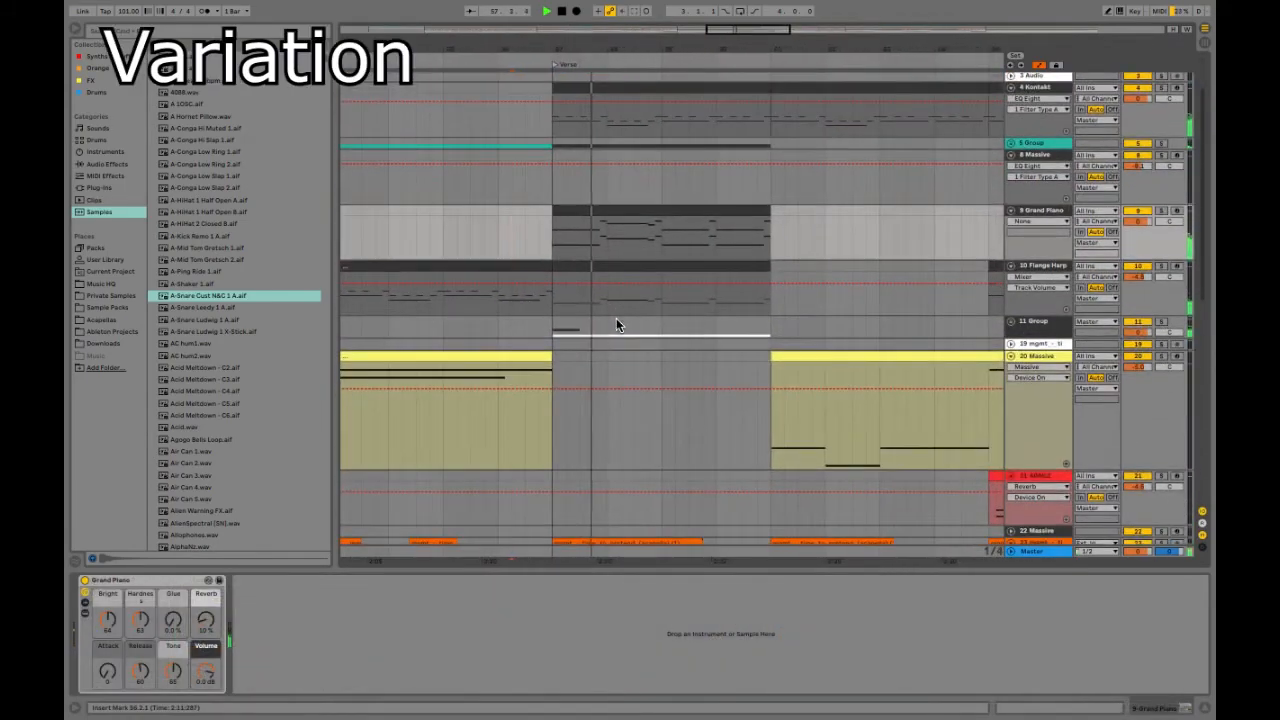
{"action": "scroll", "coordinate": [616, 318], "scroll_direction": "down", "scroll_amount": 5}
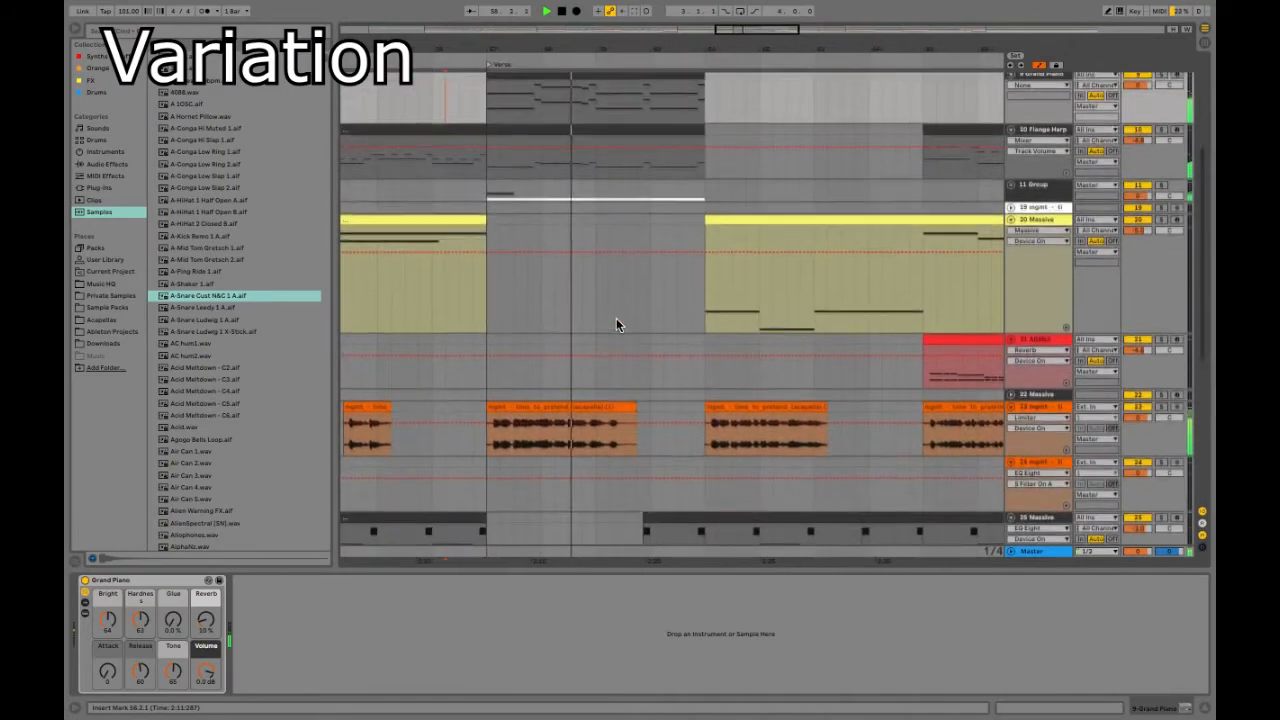
{"action": "scroll", "coordinate": [616, 318], "scroll_direction": "down", "scroll_amount": 6}
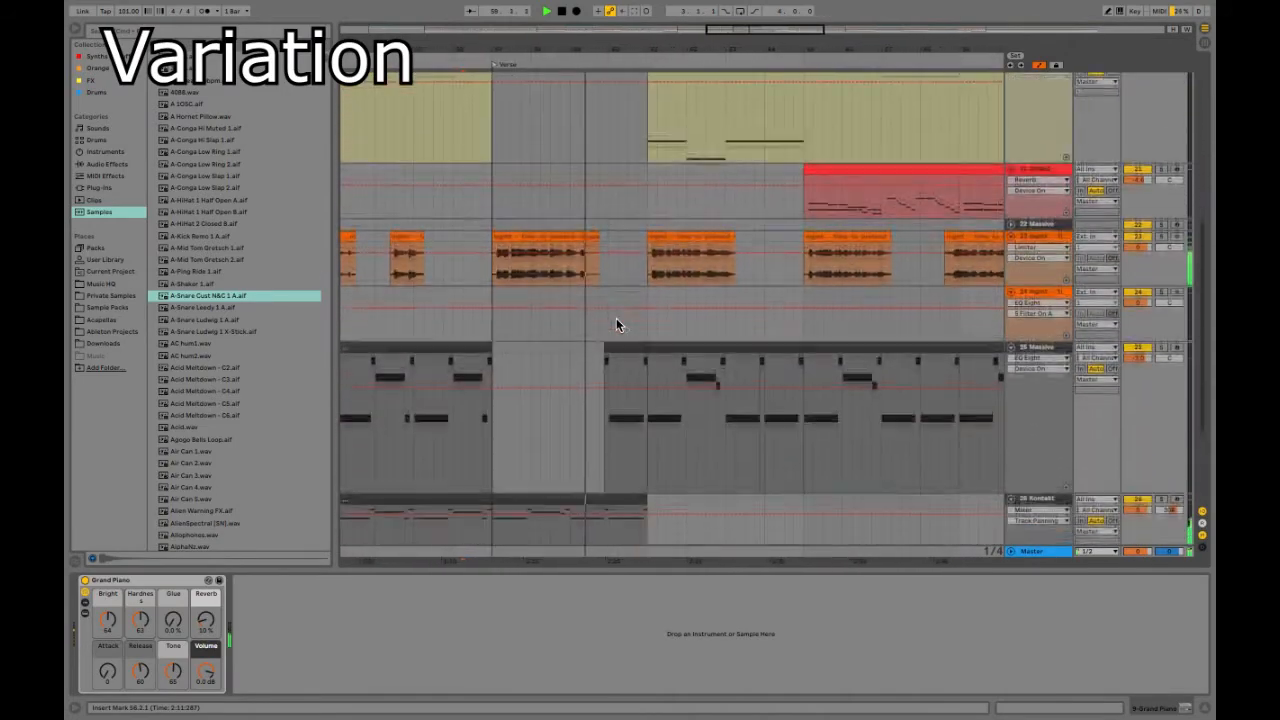
{"action": "scroll", "coordinate": [616, 318], "scroll_direction": "down", "scroll_amount": 3}
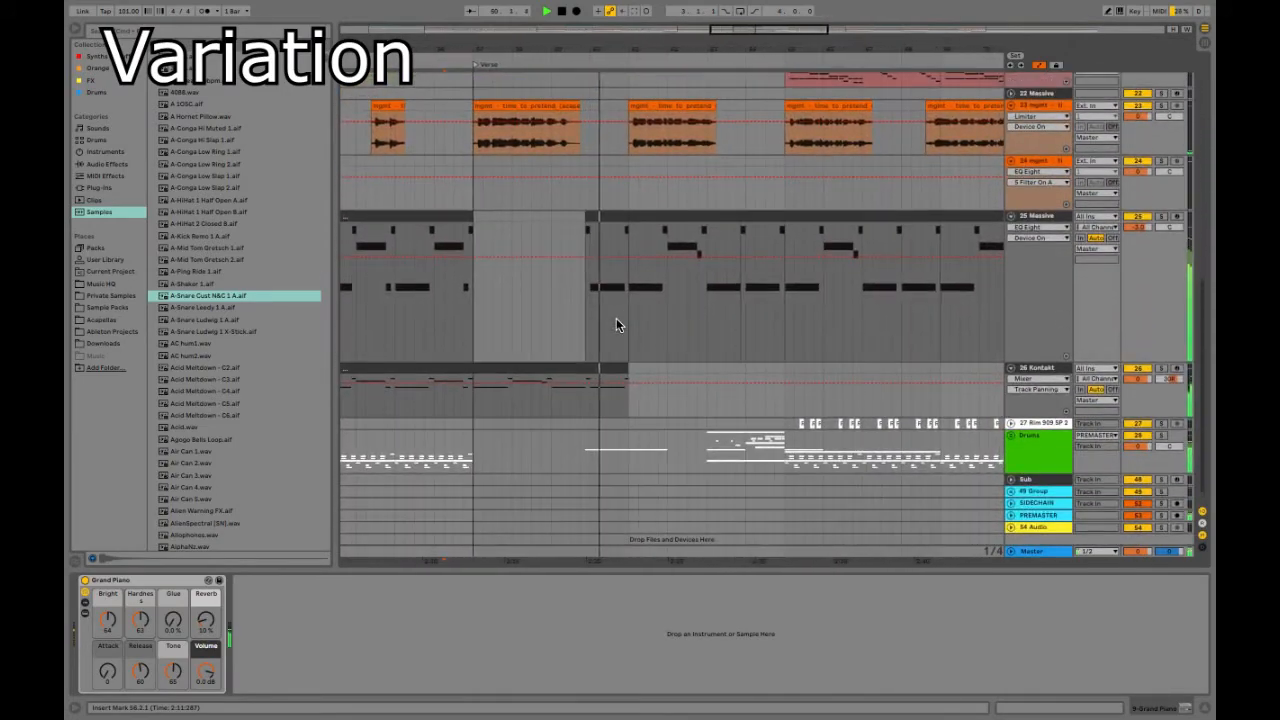
{"action": "scroll", "coordinate": [650, 316], "scroll_direction": "up", "scroll_amount": 5}
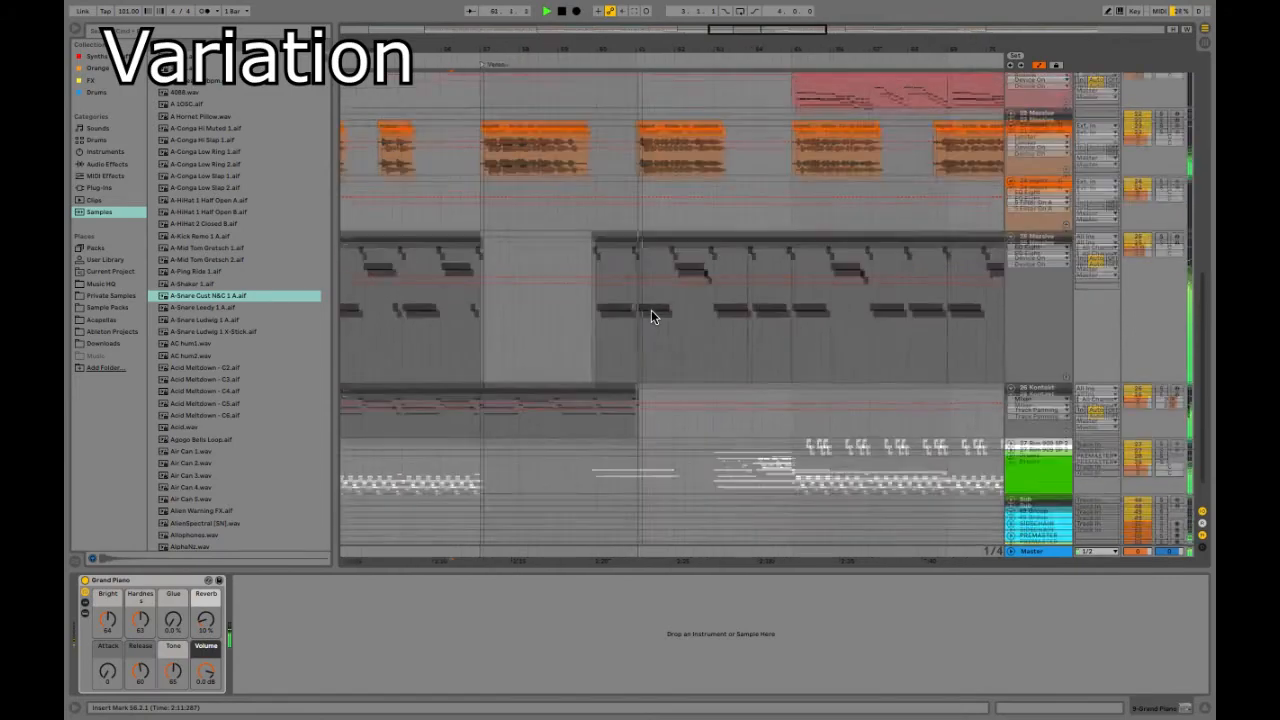
{"action": "scroll", "coordinate": [651, 317], "scroll_direction": "up", "scroll_amount": 5}
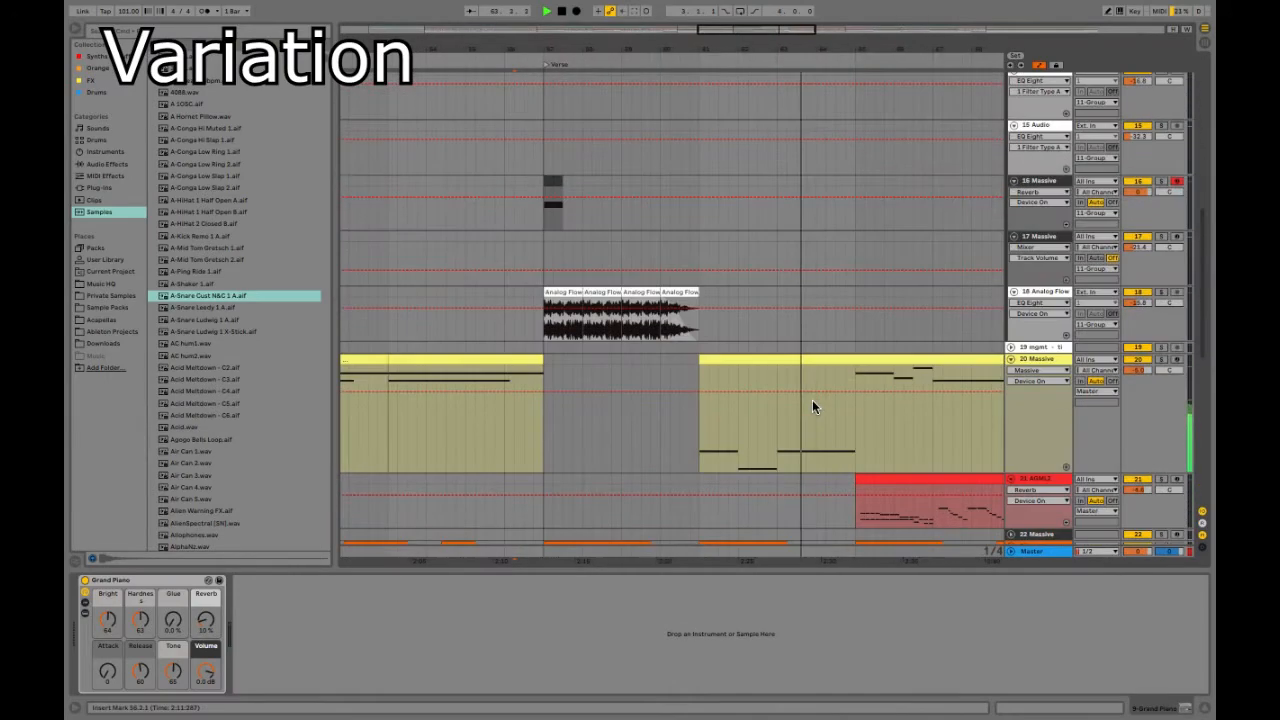
Step: Play the 18 Analog Flow track soloed from bar 57 and examine its Utility Gain automation across the arrangement
{"action": "left_click", "coordinate": [538, 342]}
{"action": "key", "text": "space"}
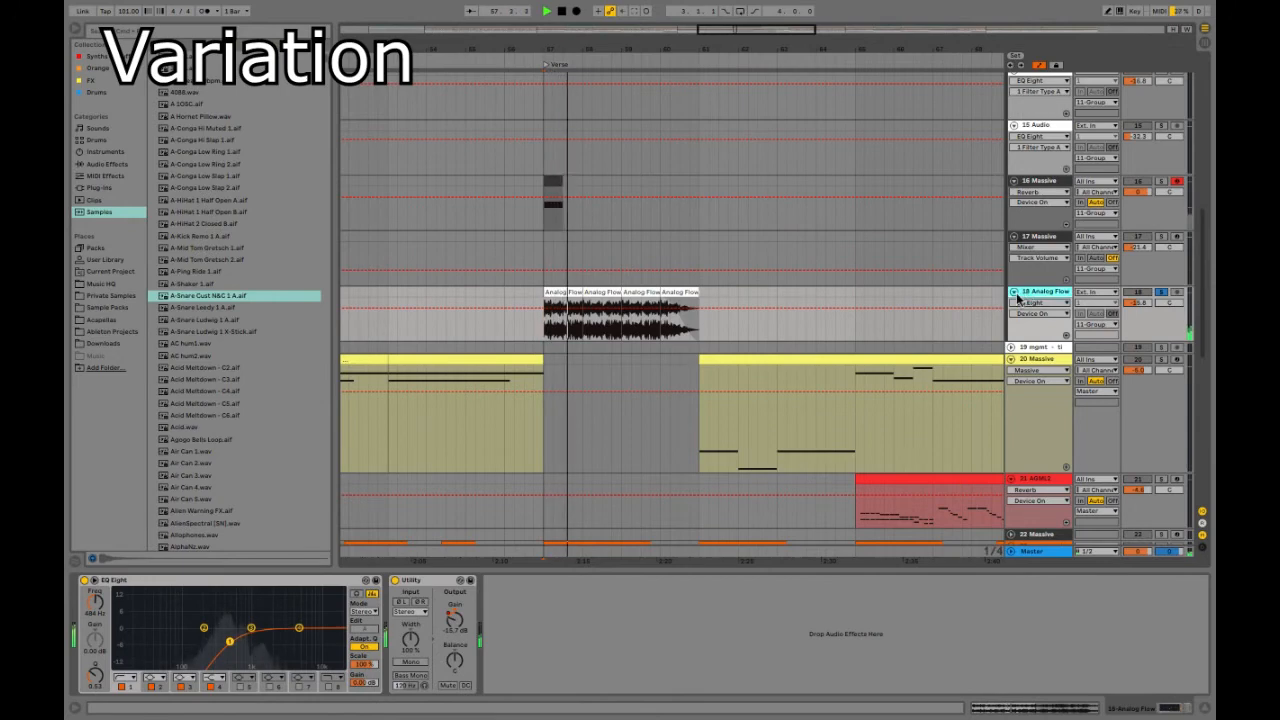
{"action": "left_click", "coordinate": [454, 621]}
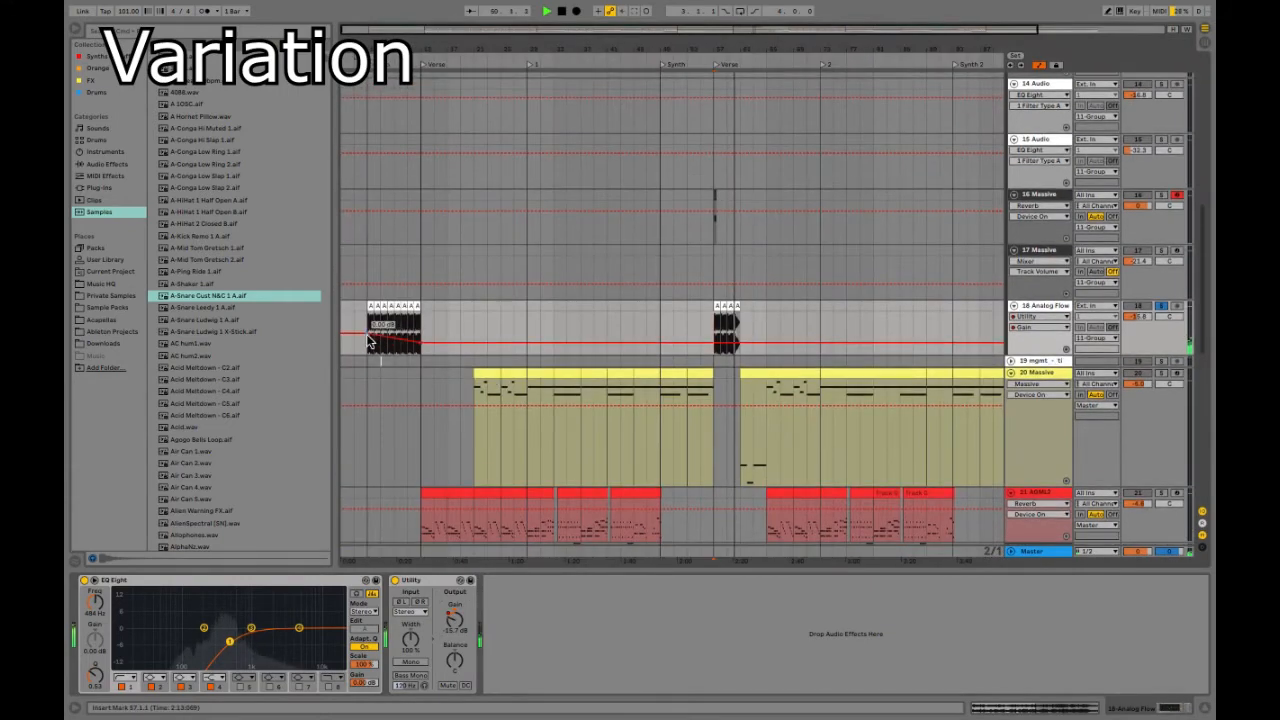
{"action": "left_click_drag", "start_coordinate": [369, 342], "coordinate": [421, 349]}
{"action": "key", "text": "plus"}
{"action": "key", "text": "plus"}
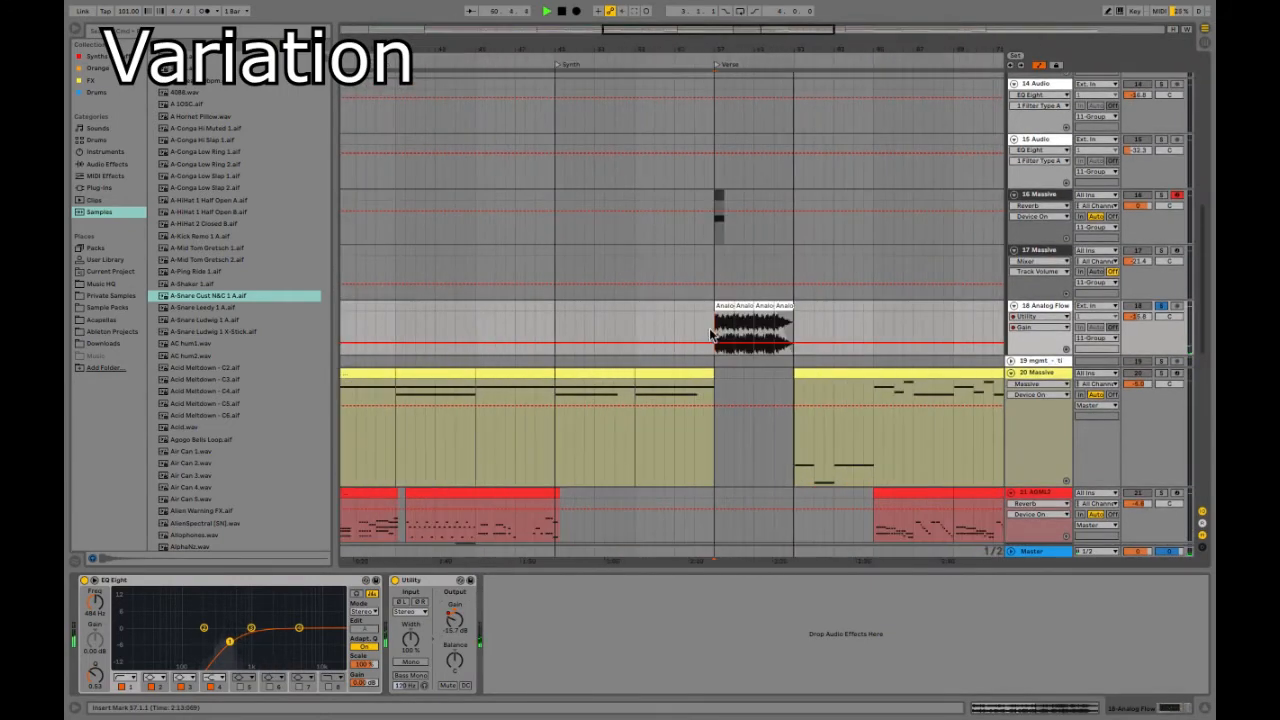
Step: Play the 16 Massive track soloed from bar 57 and examine its oscillator, filter and LFO settings in the Massive window
{"action": "key", "text": "space"}
{"action": "left_click", "coordinate": [711, 223]}
{"action": "key", "text": "plus"}
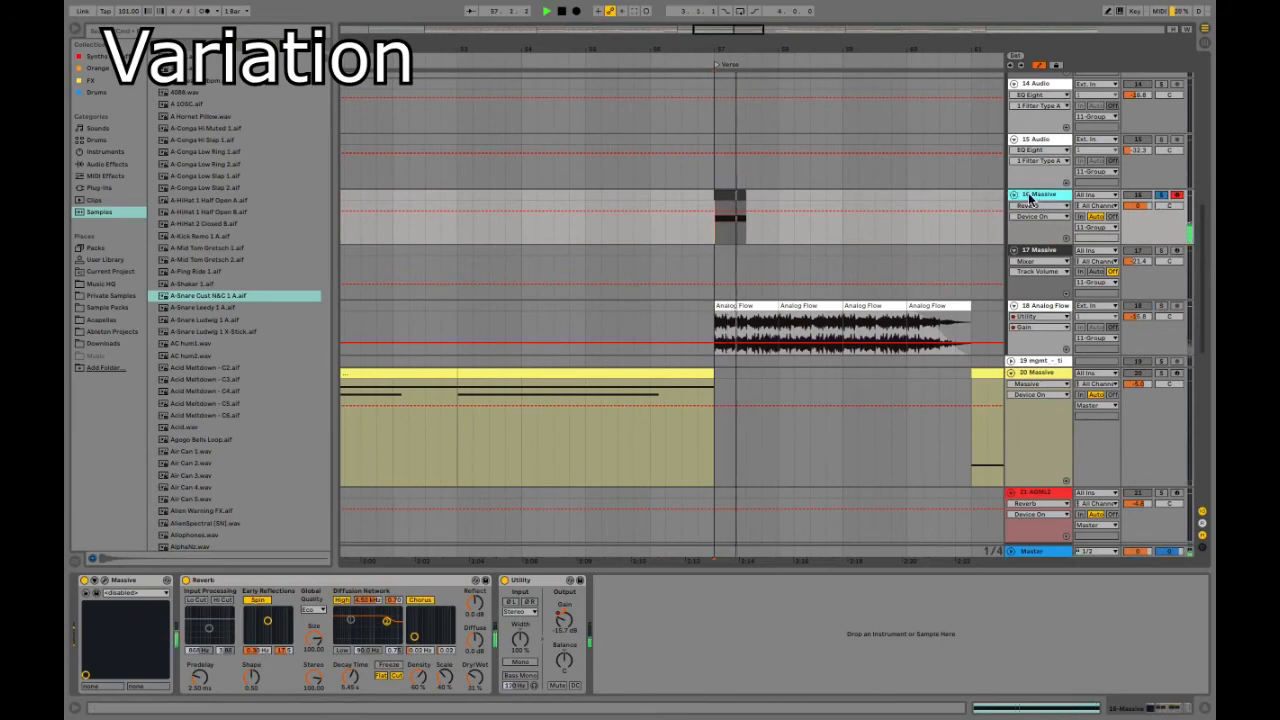
{"action": "left_click", "coordinate": [104, 580]}
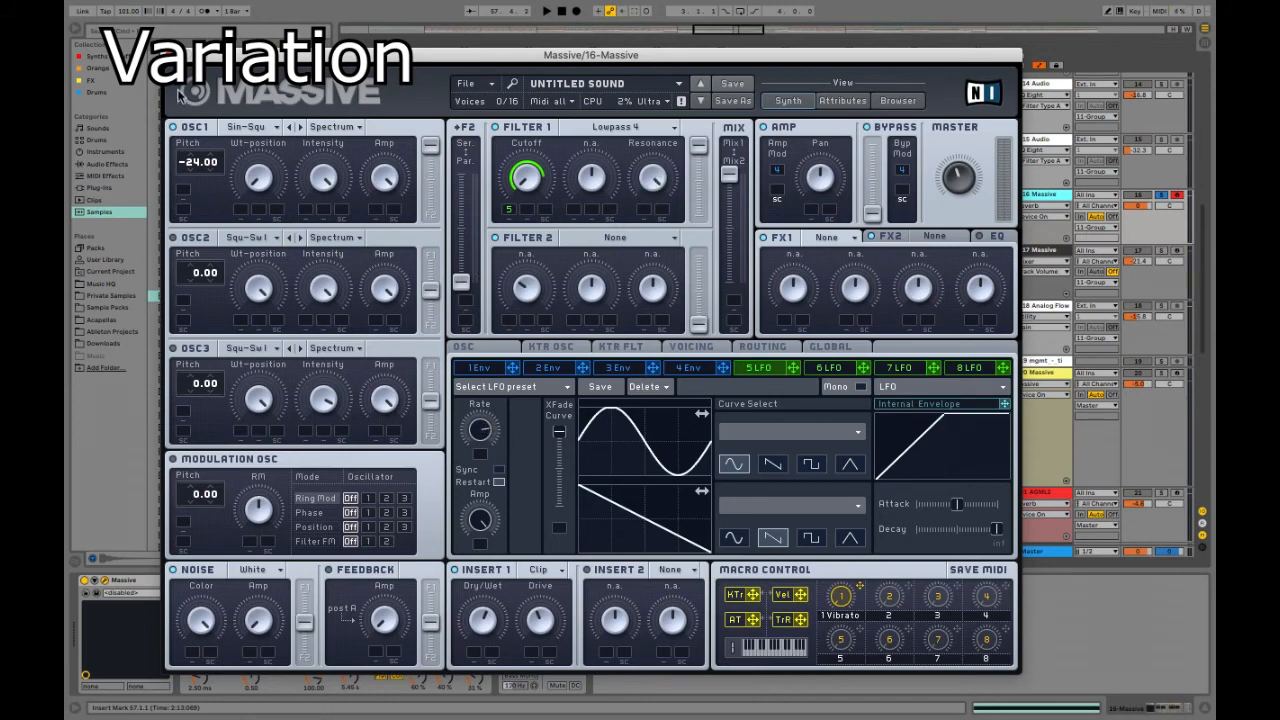
{"action": "left_click", "coordinate": [174, 55]}
Step: Play the layers of 11 Group soloed at the Verse and fold the group track
{"action": "key", "text": "space"}
{"action": "scroll", "coordinate": [744, 326], "scroll_direction": "up", "scroll_amount": 10}
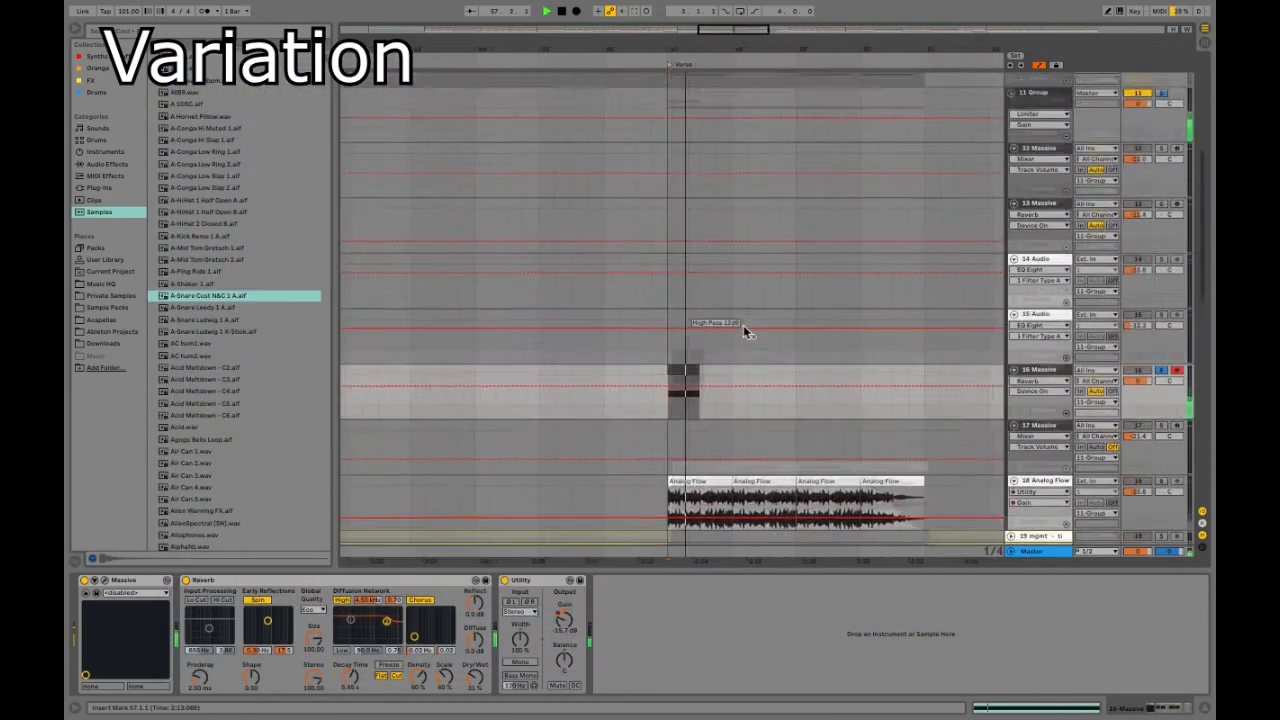
{"action": "scroll", "coordinate": [744, 332], "scroll_direction": "up", "scroll_amount": 2}
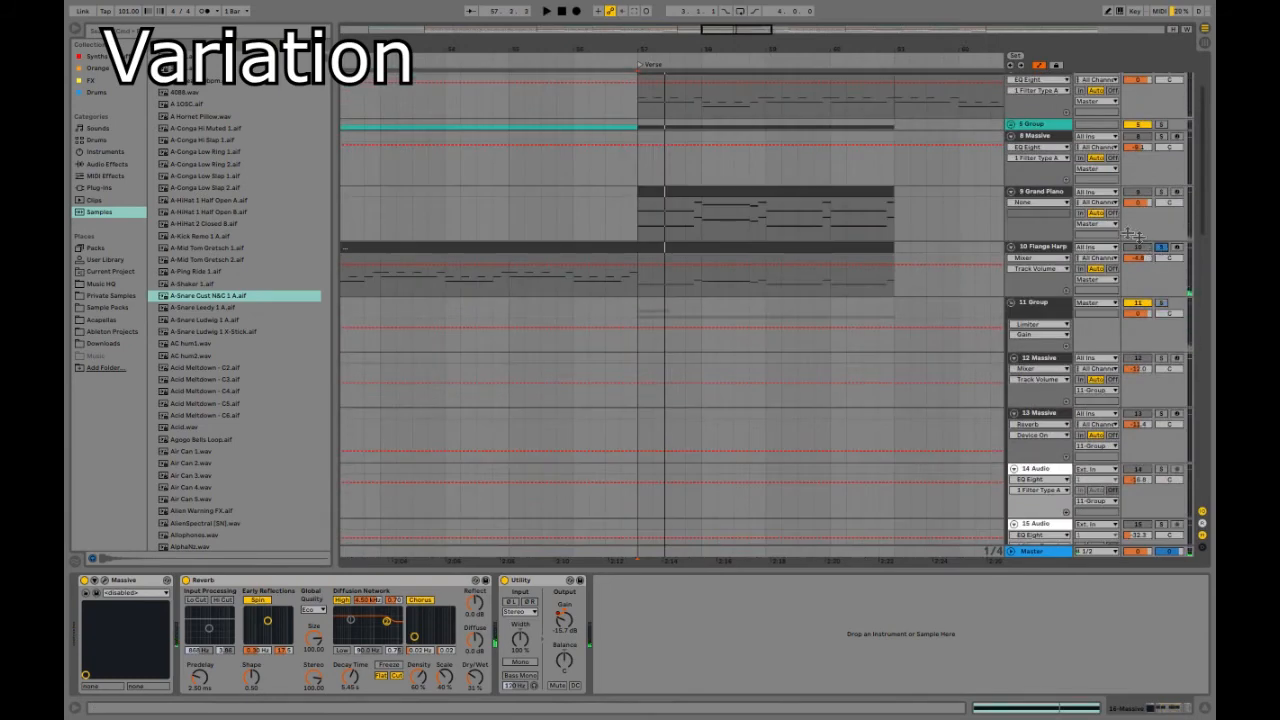
{"action": "left_click", "coordinate": [1015, 304]}
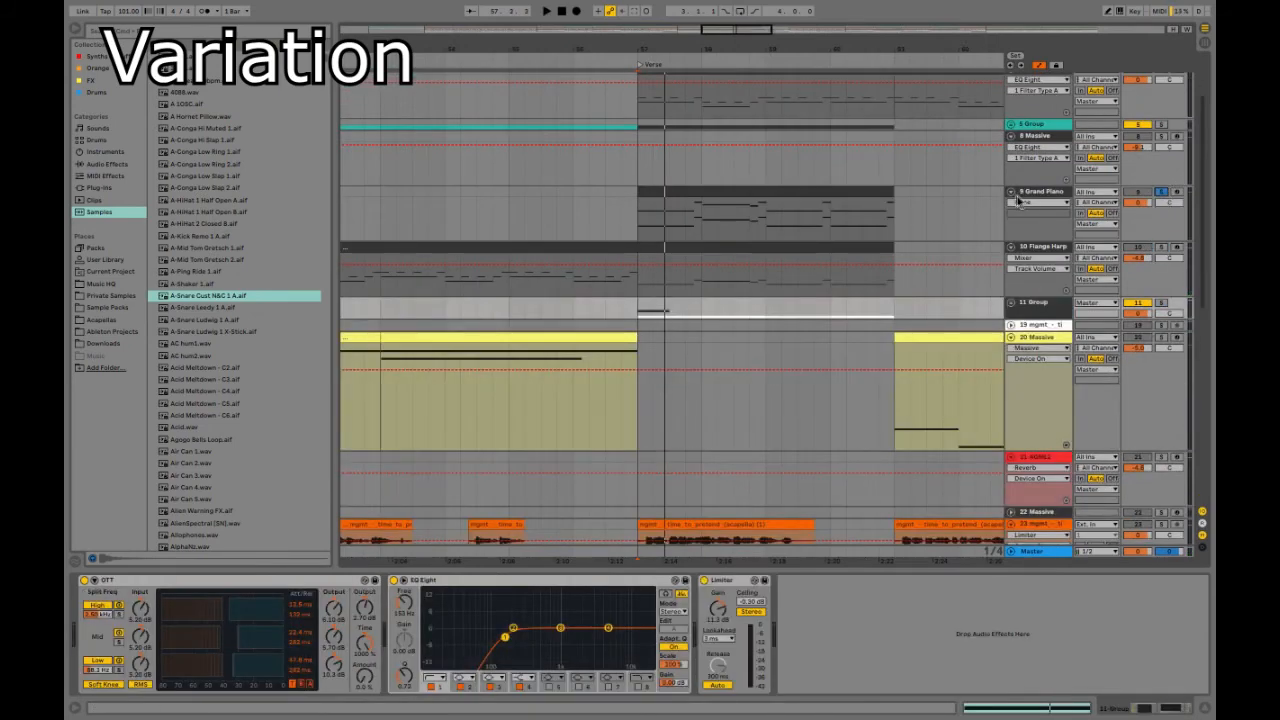
Step: Play the 9 Grand Piano track soloed and open its Verse MIDI clip to examine the notes
{"action": "left_click", "coordinate": [1018, 202]}
{"action": "scroll", "coordinate": [636, 217], "scroll_direction": "right", "scroll_amount": 3}
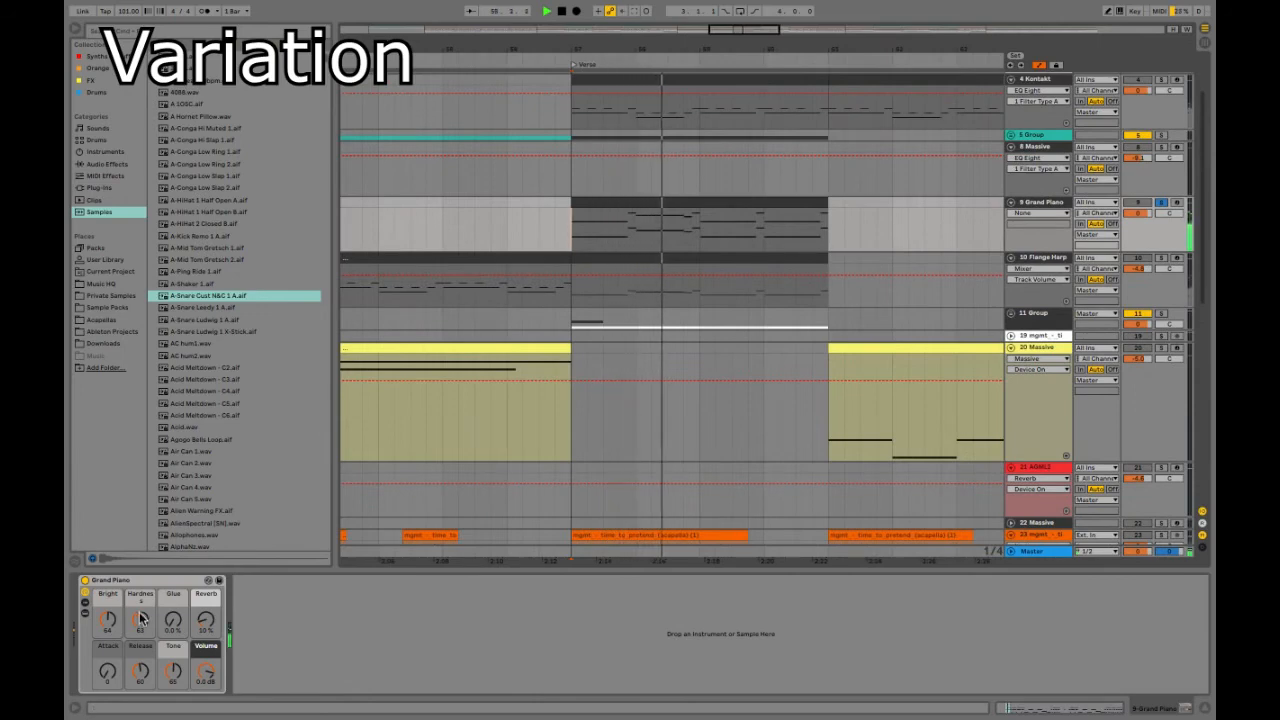
{"action": "key", "text": "space"}
{"action": "double_click", "coordinate": [638, 204]}
{"action": "left_click_drag", "start_coordinate": [508, 429], "coordinate": [507, 400]}
{"action": "scroll", "coordinate": [502, 538], "scroll_direction": "down", "scroll_amount": 5}
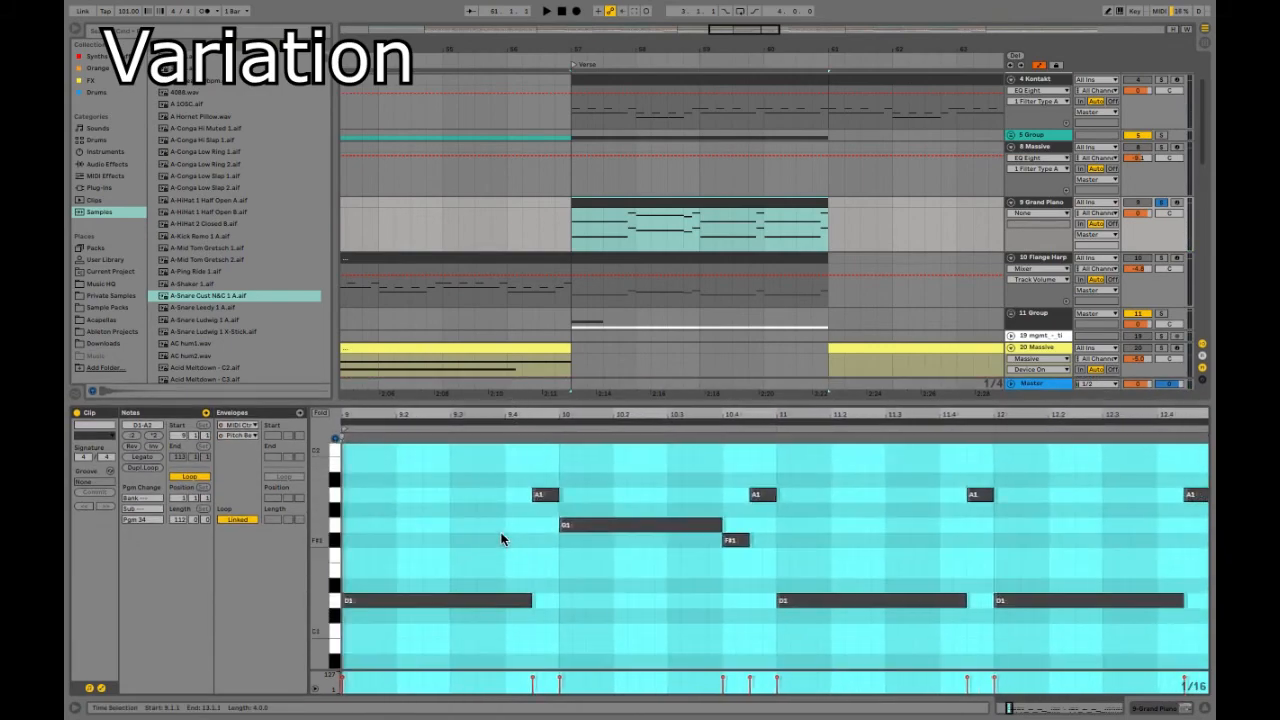
{"action": "scroll", "coordinate": [502, 539], "scroll_direction": "down", "scroll_amount": 2}
{"action": "scroll", "coordinate": [502, 539], "scroll_direction": "up", "scroll_amount": 1}
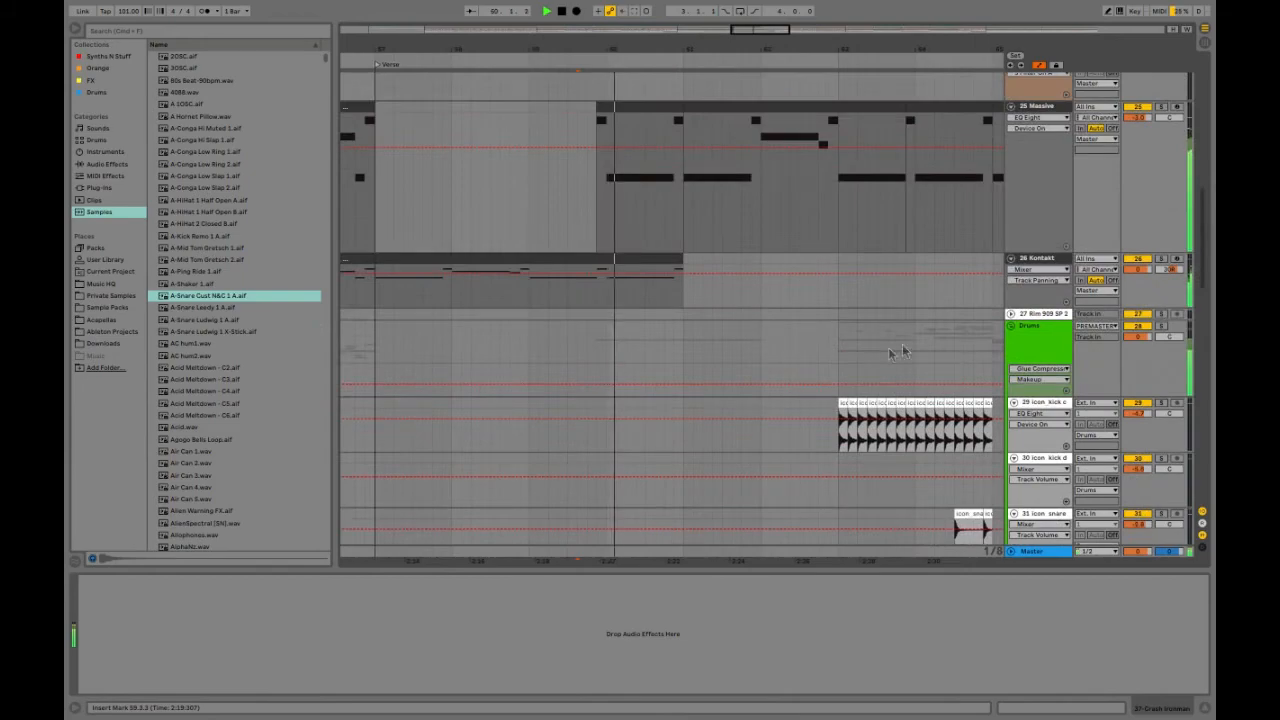
Step: Fold the Drums group and review the tracks coming in after the Verse variation during full playback
{"action": "left_click", "coordinate": [1012, 328]}
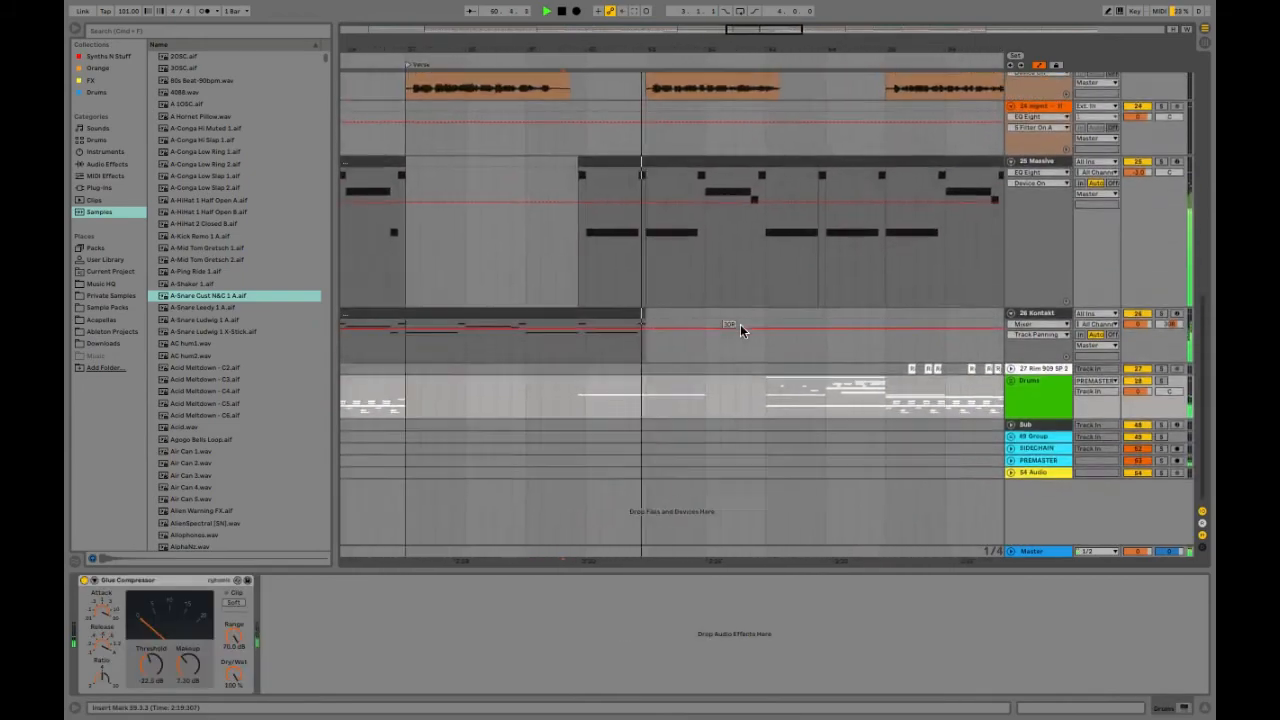
{"action": "scroll", "coordinate": [740, 324], "scroll_direction": "up", "scroll_amount": 5}
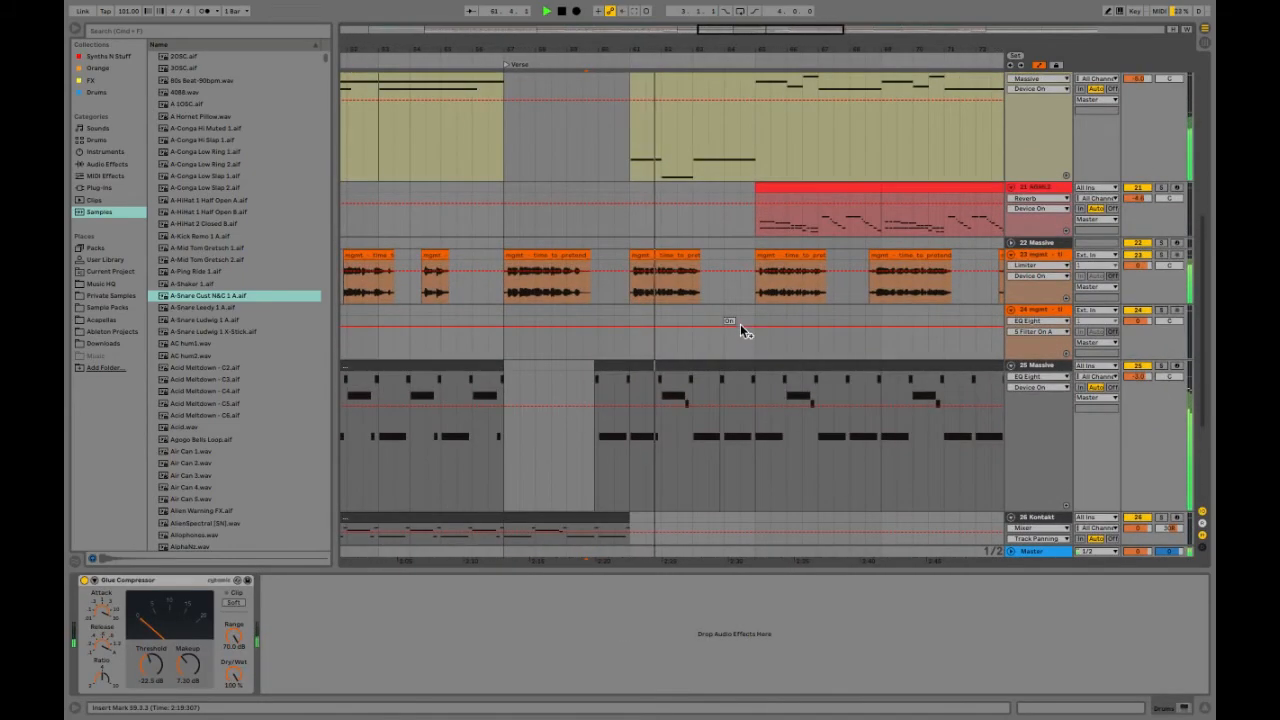
{"action": "scroll", "coordinate": [724, 236], "scroll_direction": "up", "scroll_amount": 5}
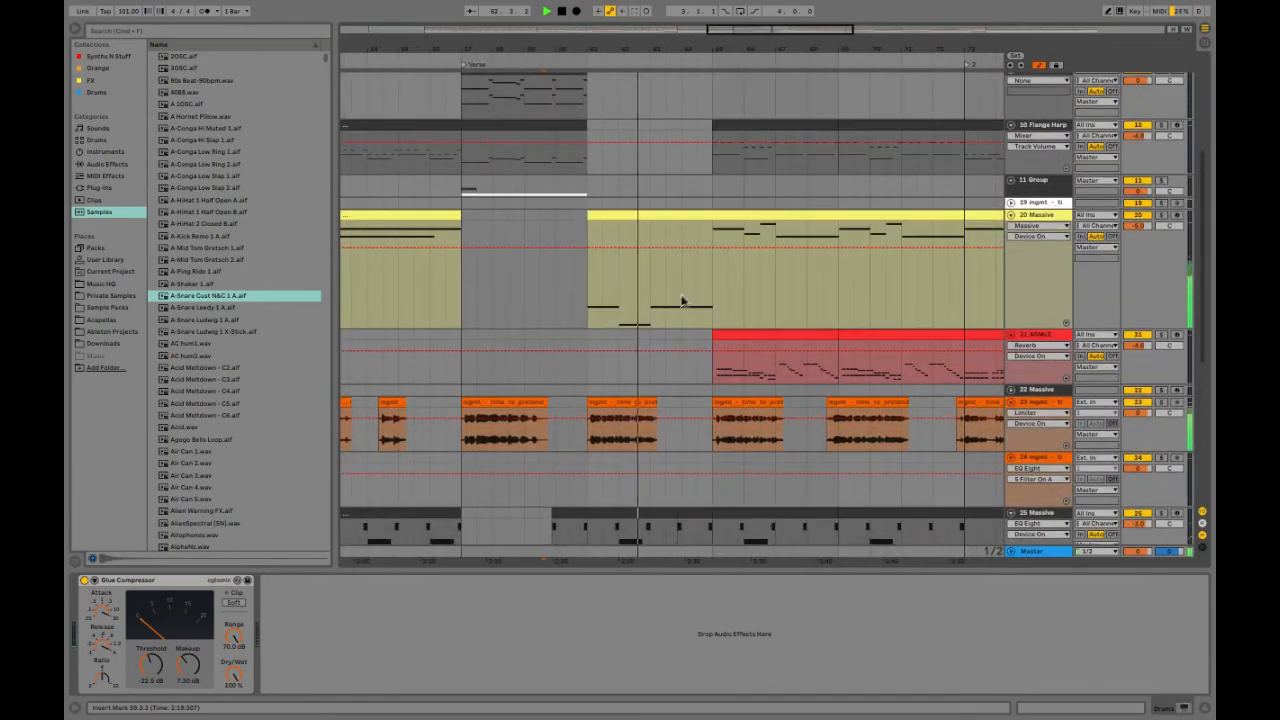
{"action": "scroll", "coordinate": [672, 333], "scroll_direction": "down", "scroll_amount": 3}
{"action": "scroll", "coordinate": [672, 333], "scroll_direction": "down", "scroll_amount": 3}
{"action": "scroll", "coordinate": [672, 333], "scroll_direction": "up", "scroll_amount": 4}
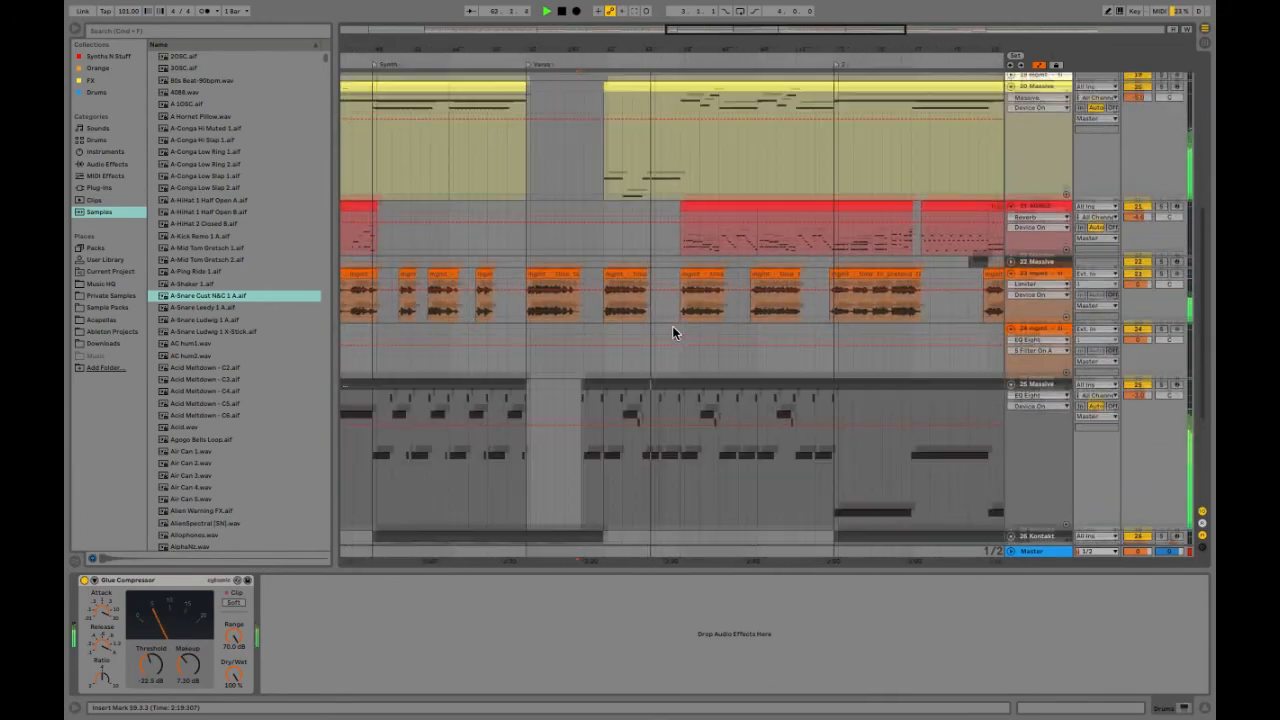
Step: Select the 20 Massive track and fold all tracks in the arrangement at once
{"action": "scroll", "coordinate": [672, 332], "scroll_direction": "up", "scroll_amount": 3}
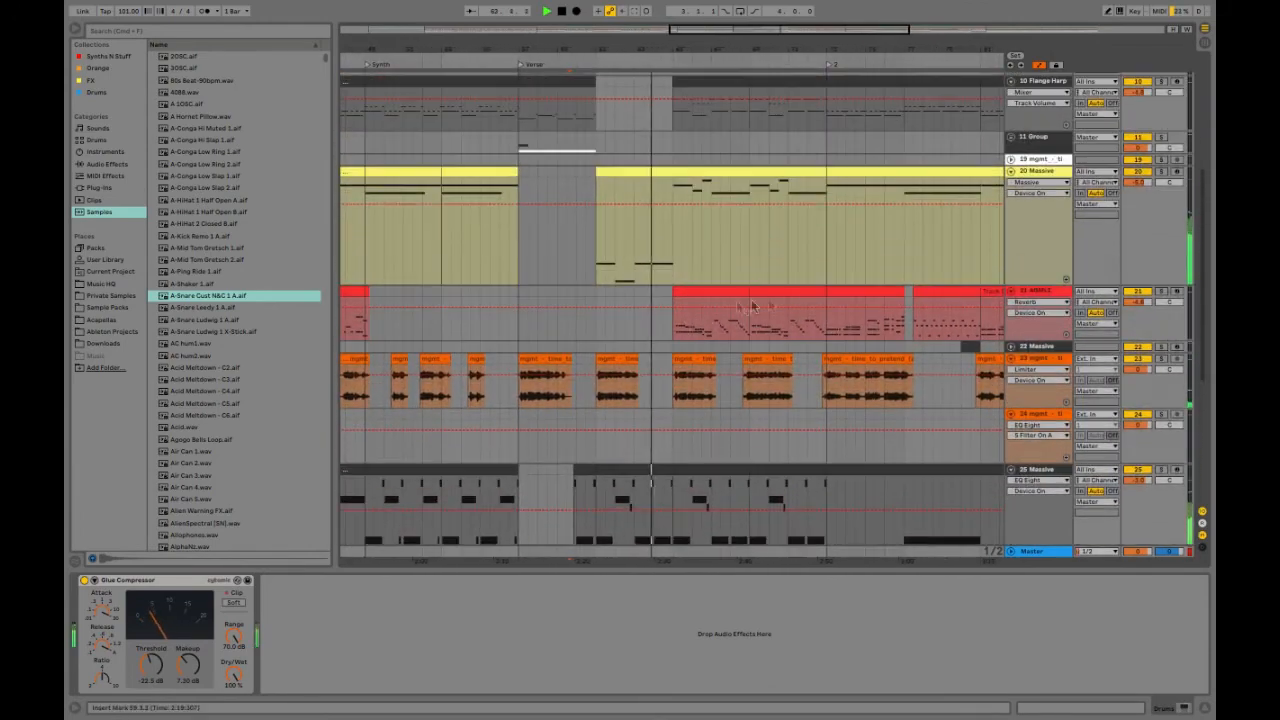
{"action": "left_click", "coordinate": [1011, 178]}
{"action": "left_click", "coordinate": [1011, 172], "text": "alt"}
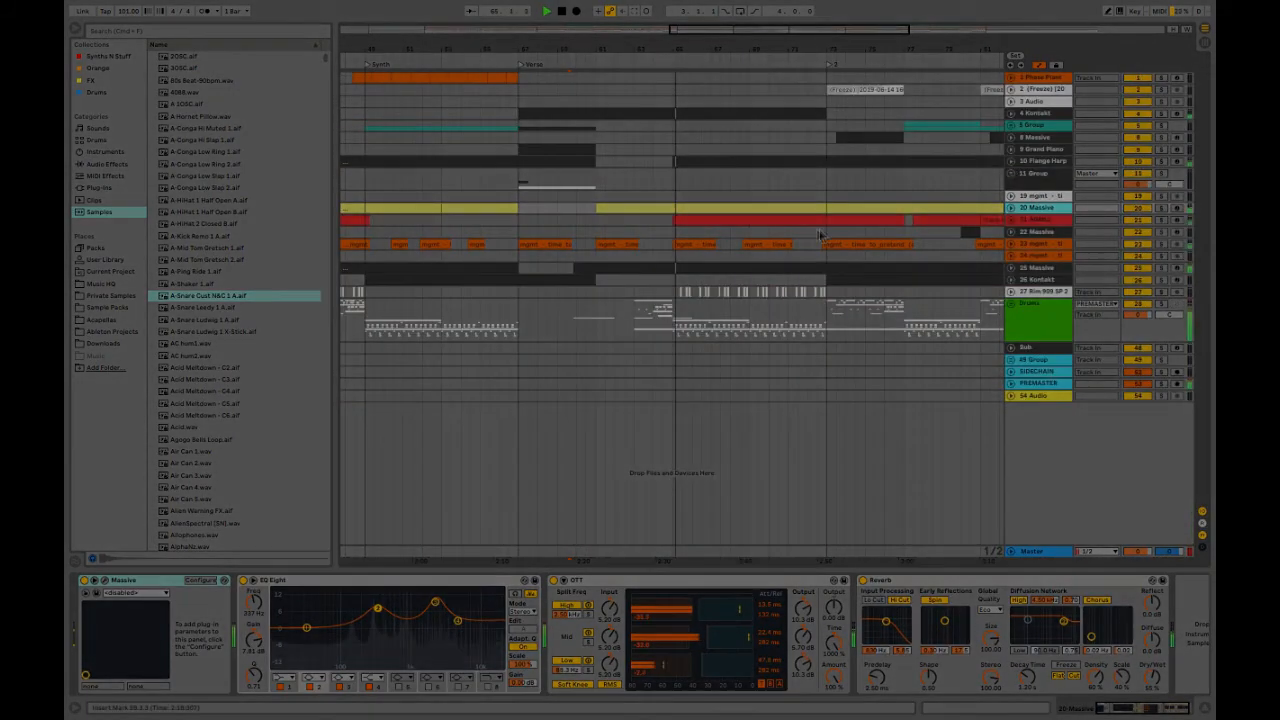